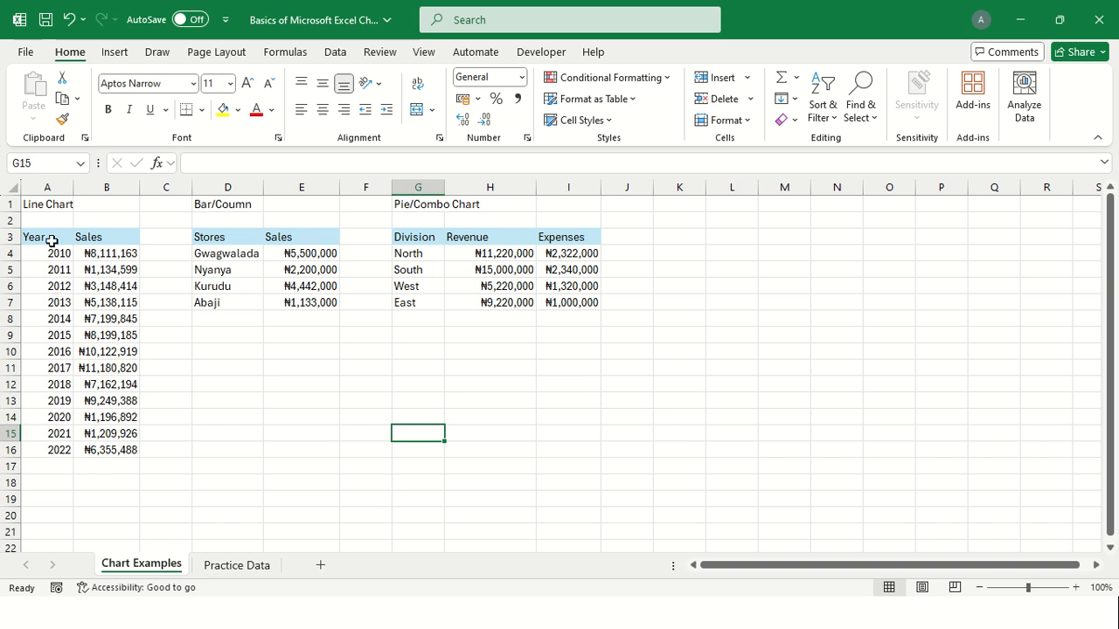
# - Look over the Year and Sales columns of the yearly sales table
pyautogui.moveTo(50, 239); pyautogui.dragTo(130, 449)
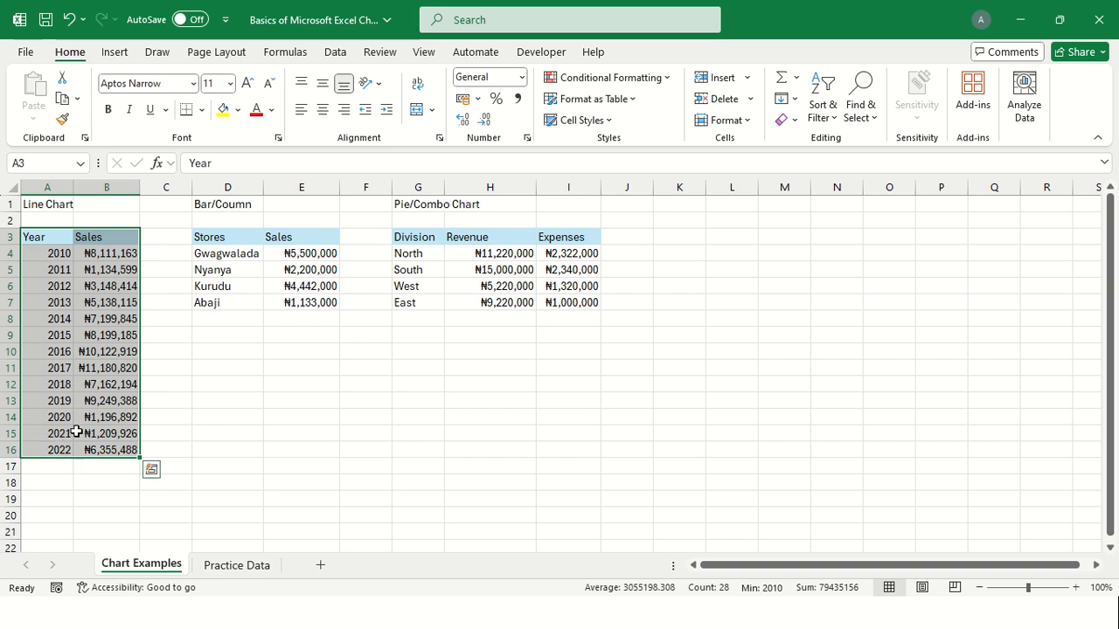
pyautogui.click(116, 285)
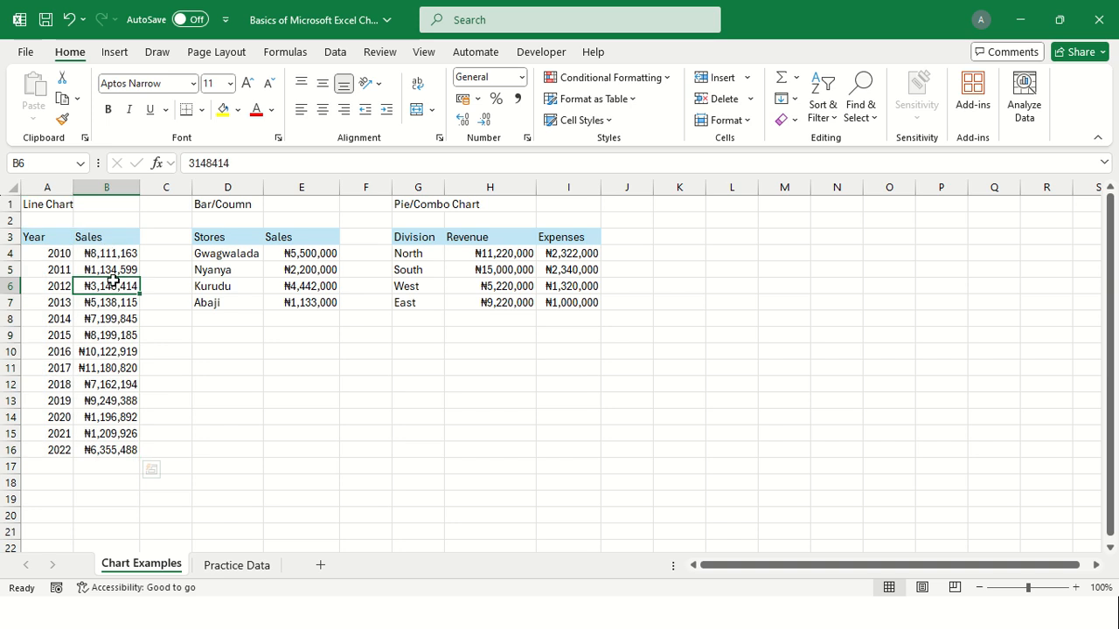
pyautogui.click(105, 240)
pyautogui.moveTo(117, 260); pyautogui.dragTo(130, 449)
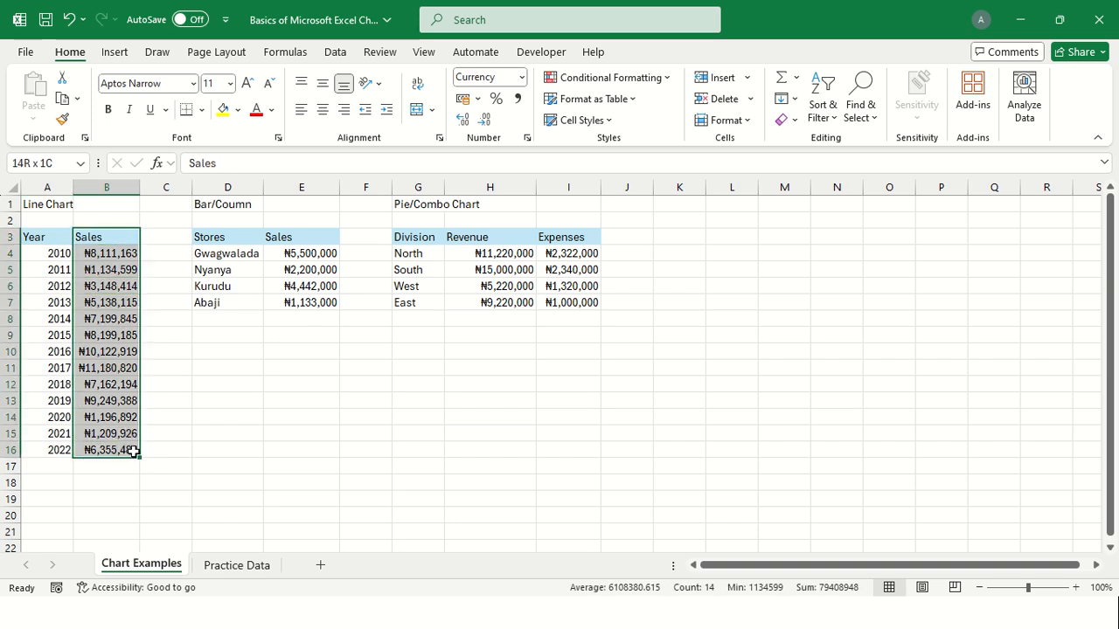
pyautogui.moveTo(29, 239); pyautogui.dragTo(45, 446)
pyautogui.click(101, 385)
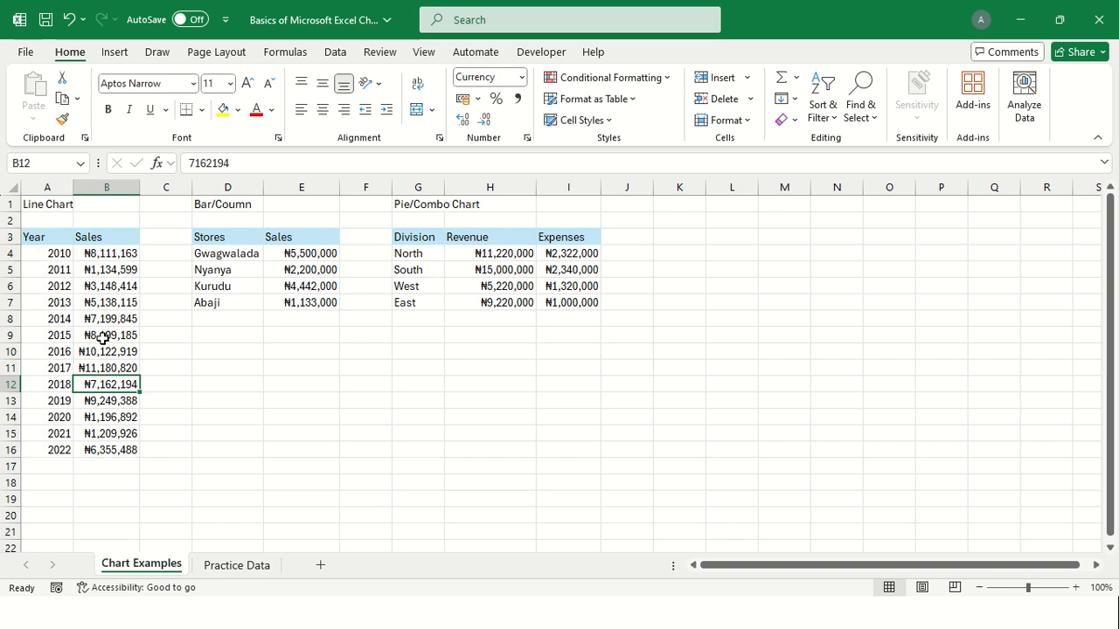
# - Insert a default clustered column chart from the yearly sales table and move it closer to that table
pyautogui.click(90, 349)
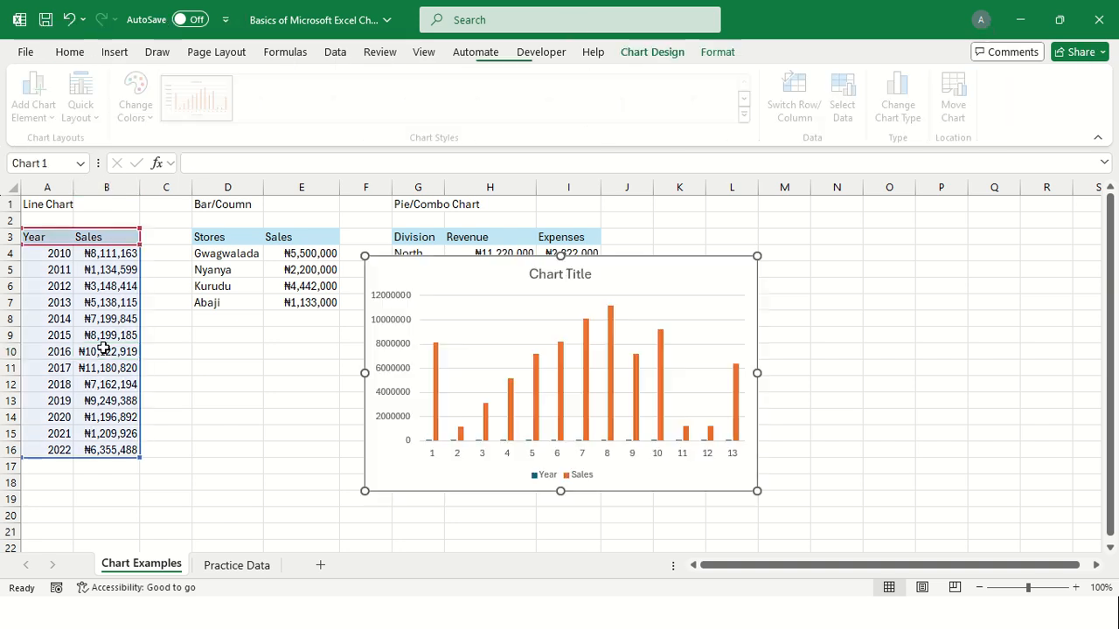
pyautogui.hotkey('alt', 'F1')
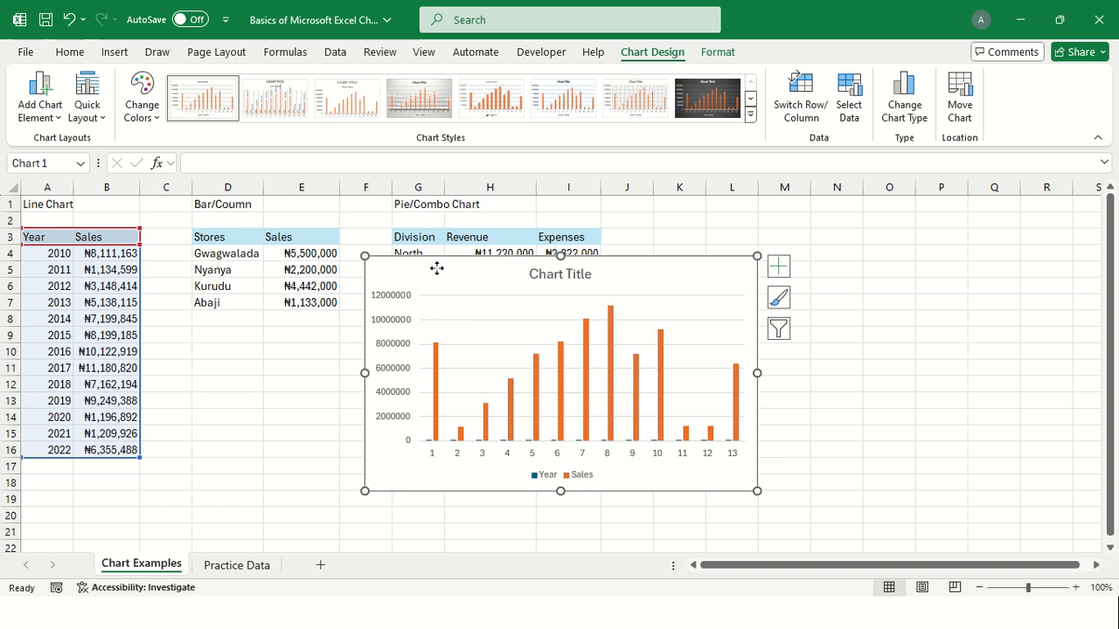
pyautogui.moveTo(434, 268); pyautogui.dragTo(374, 286)
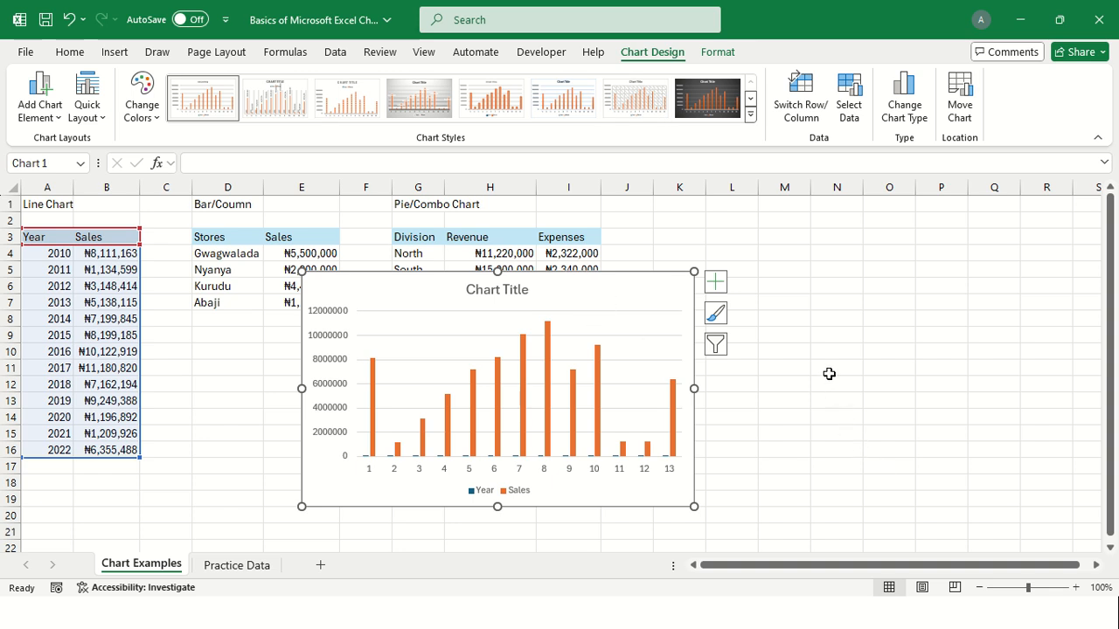
pyautogui.click(841, 341)
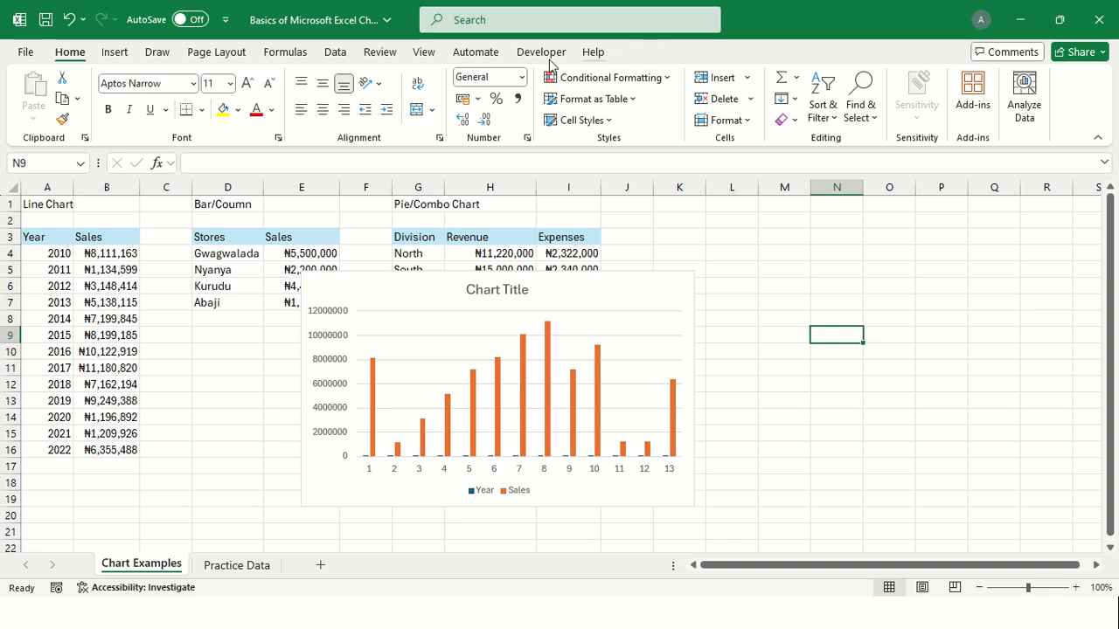
# - Change the yearly sales chart to a Line chart that plots only Sales, with the years along the horizontal axis
pyautogui.click(641, 297)
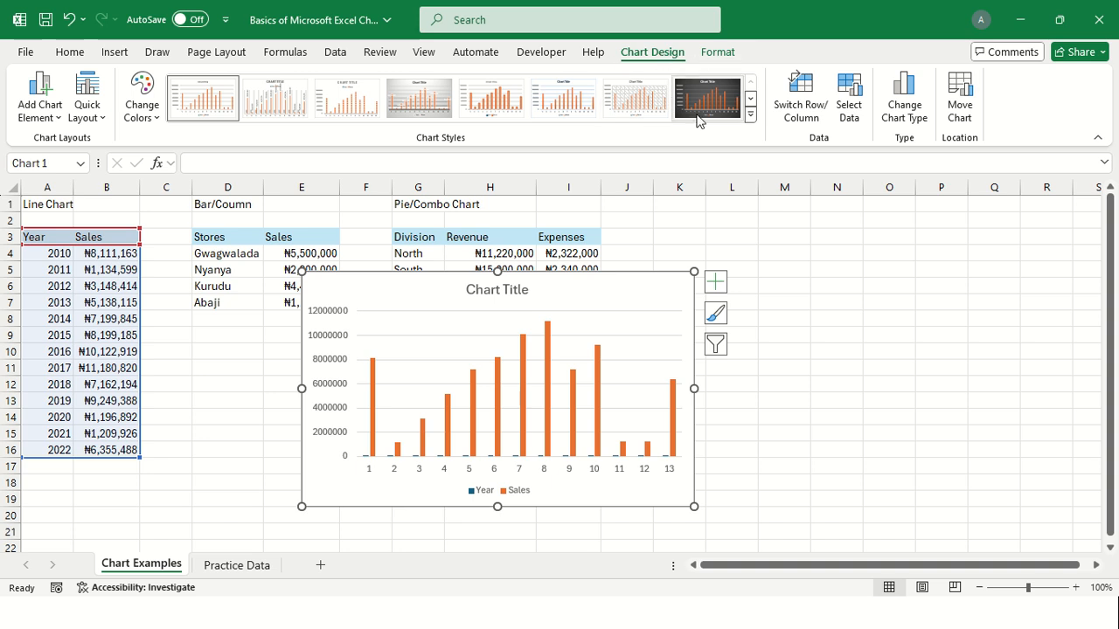
pyautogui.click(906, 107)
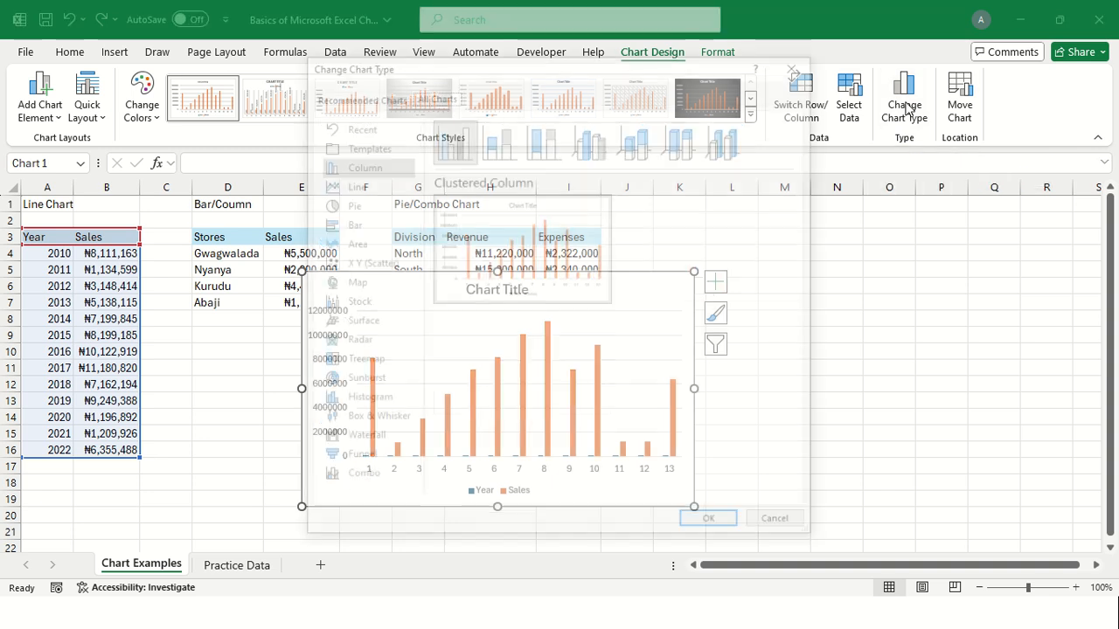
pyautogui.moveTo(755, 217)
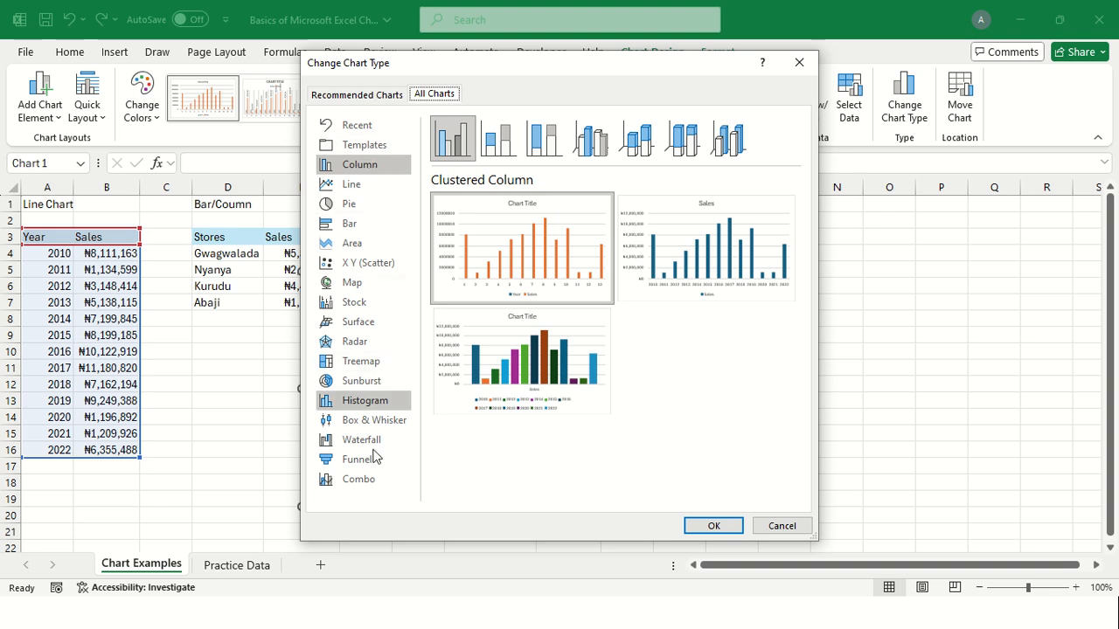
pyautogui.click(365, 193)
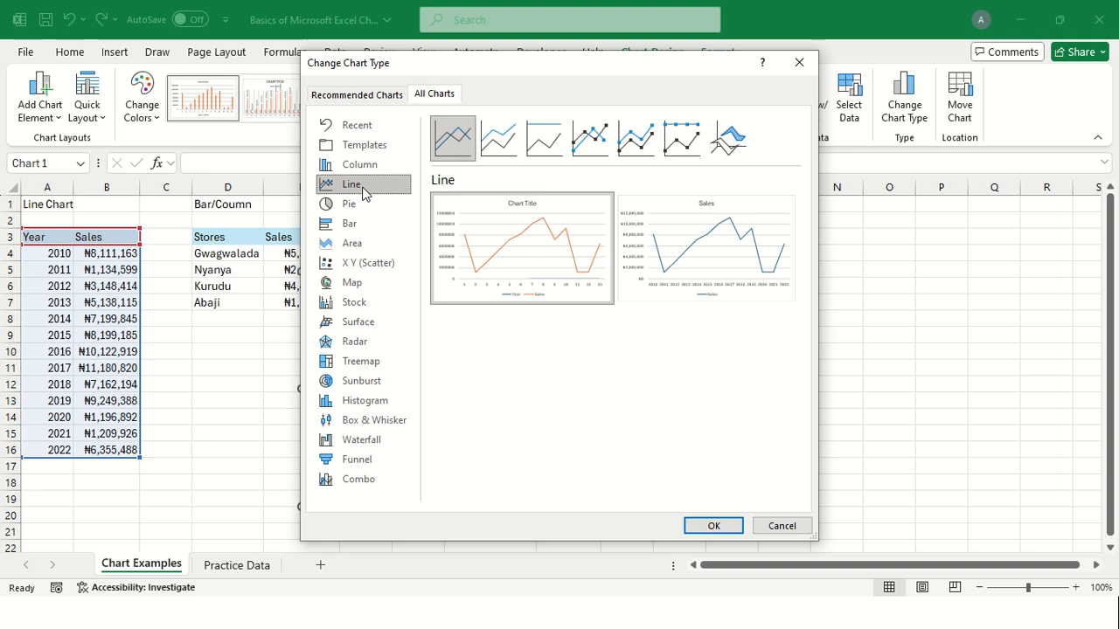
pyautogui.moveTo(462, 244)
pyautogui.moveTo(698, 263)
pyautogui.click(721, 528)
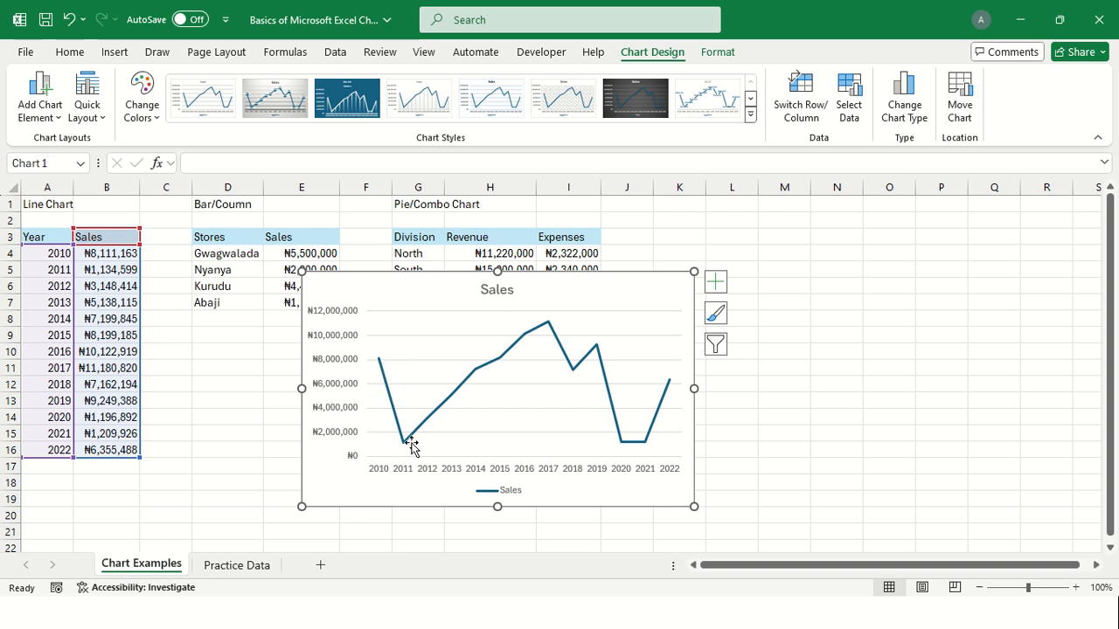
# - Reposition the yearly sales line chart over the lower rows of the Division table
pyautogui.moveTo(406, 444)
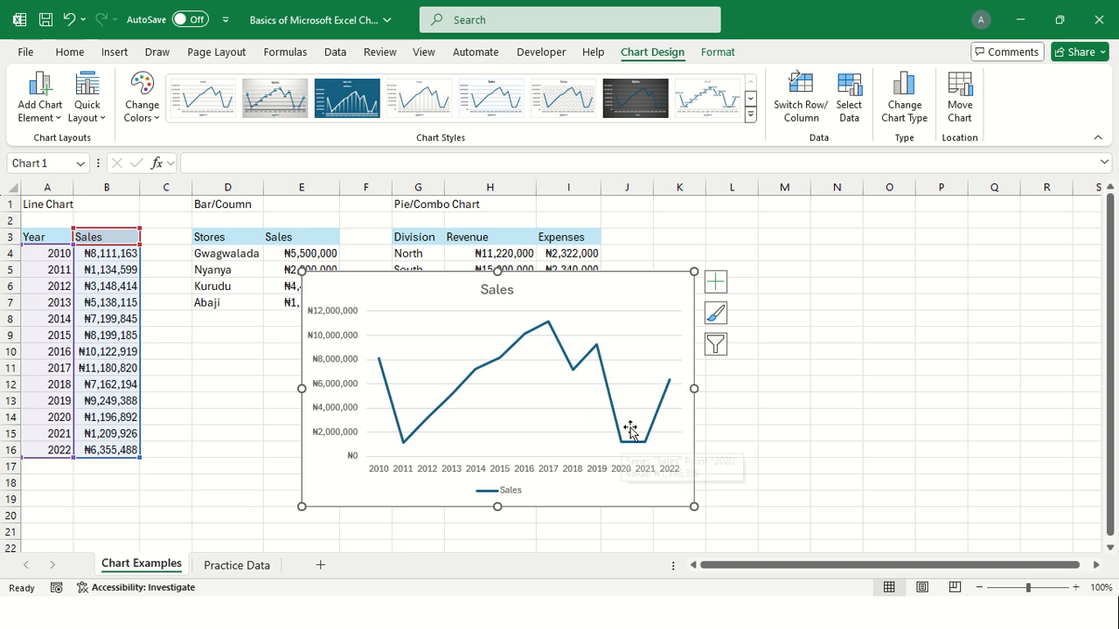
pyautogui.moveTo(602, 292); pyautogui.dragTo(571, 296)
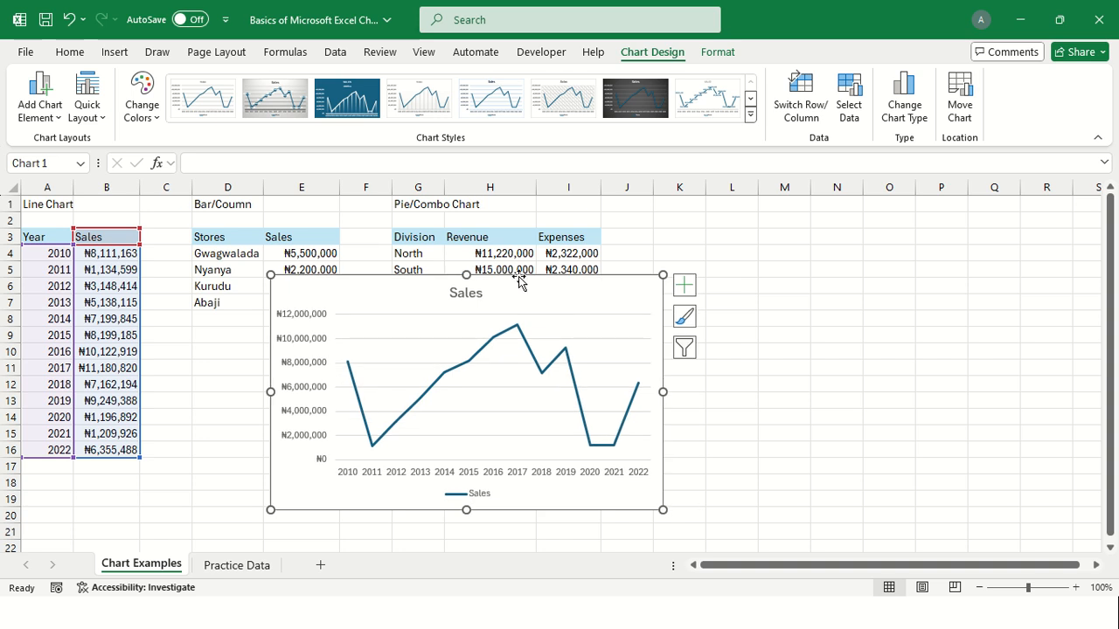
pyautogui.moveTo(537, 297); pyautogui.dragTo(627, 290)
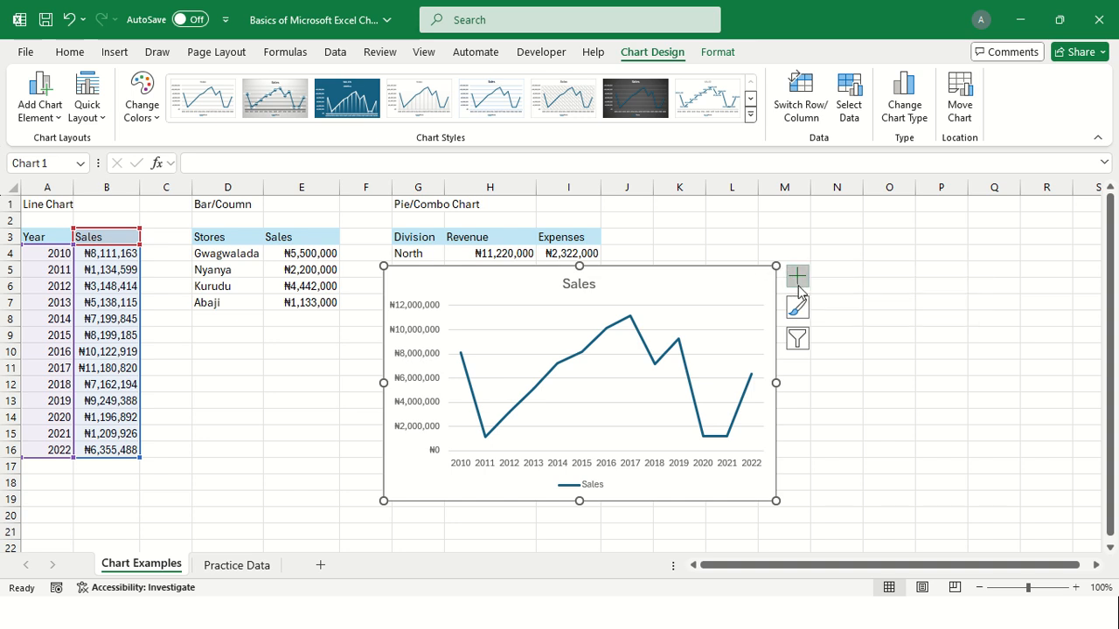
# - Try hiding the line chart's axes and adding axis titles, restoring the original chart elements each time
pyautogui.click(796, 279)
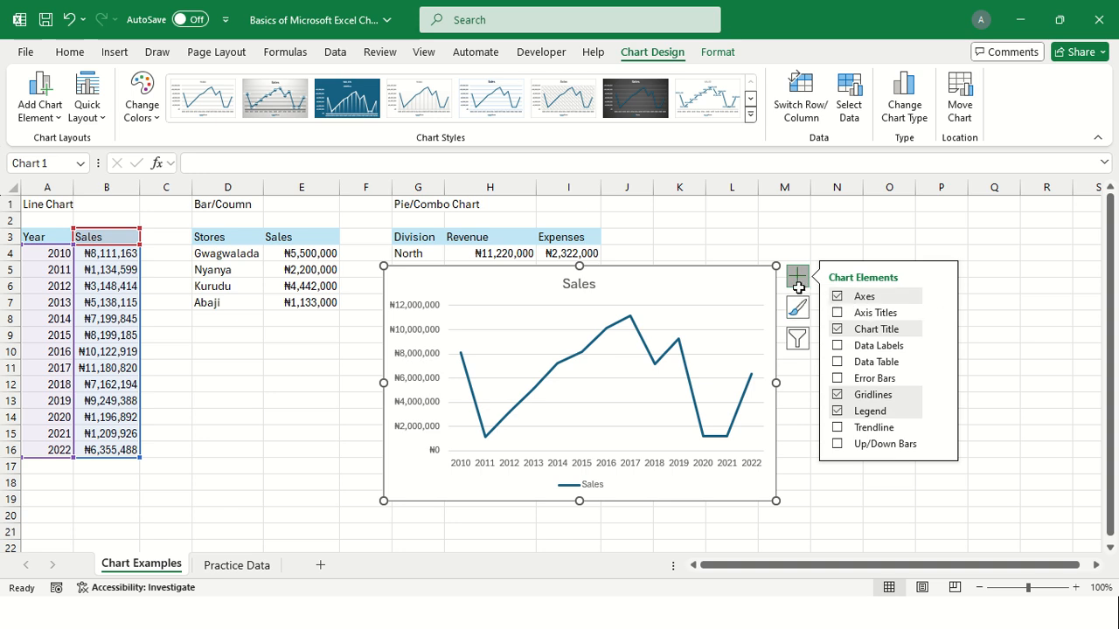
pyautogui.click(838, 298)
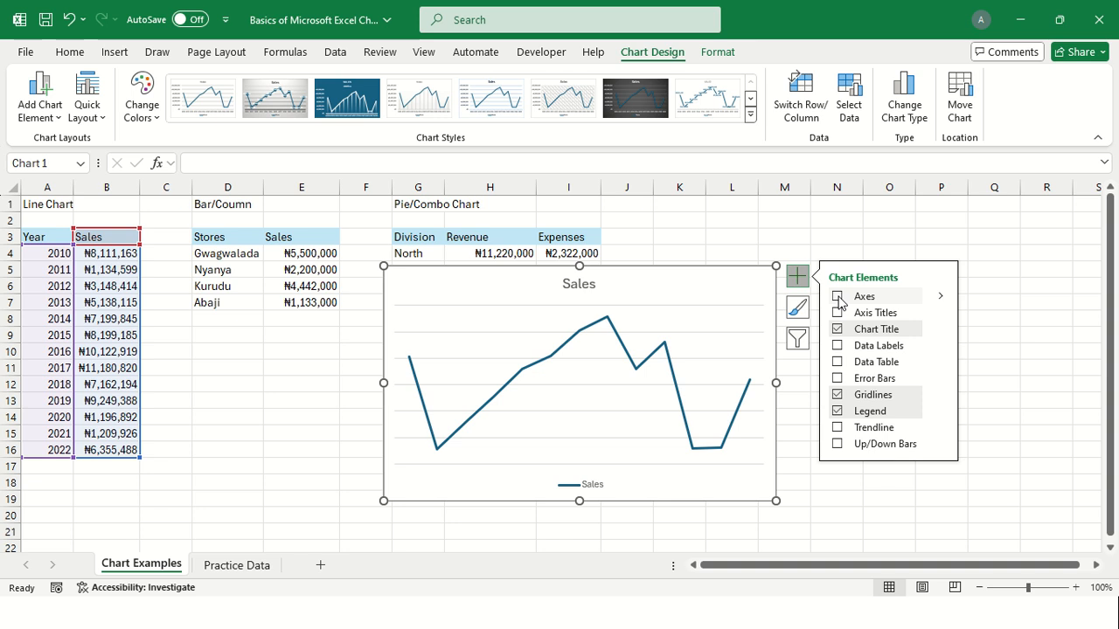
pyautogui.click(838, 298)
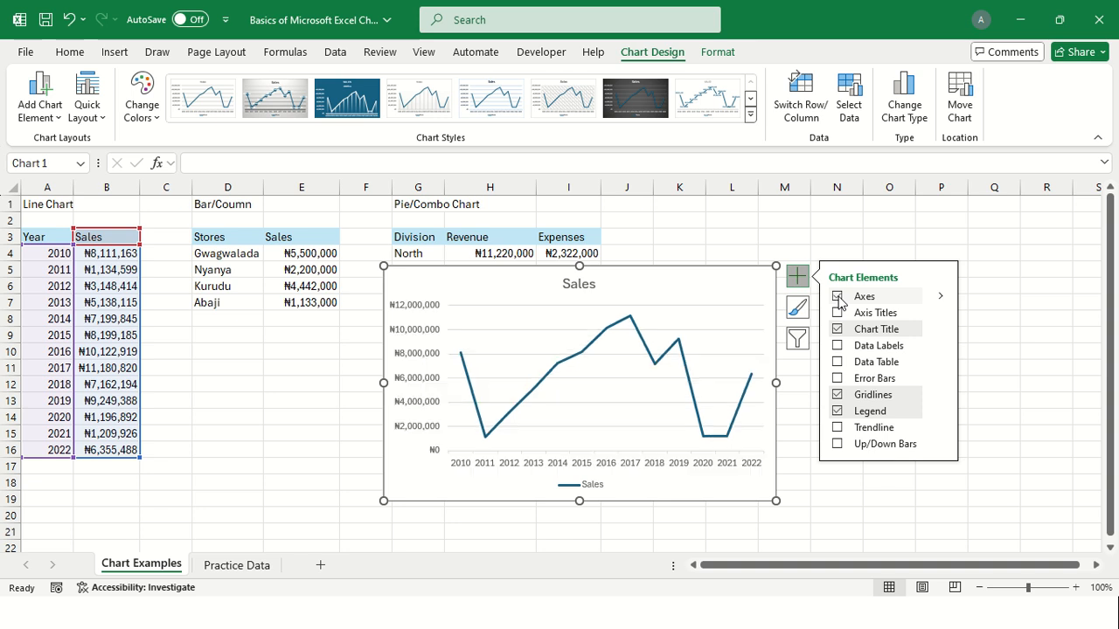
pyautogui.click(838, 313)
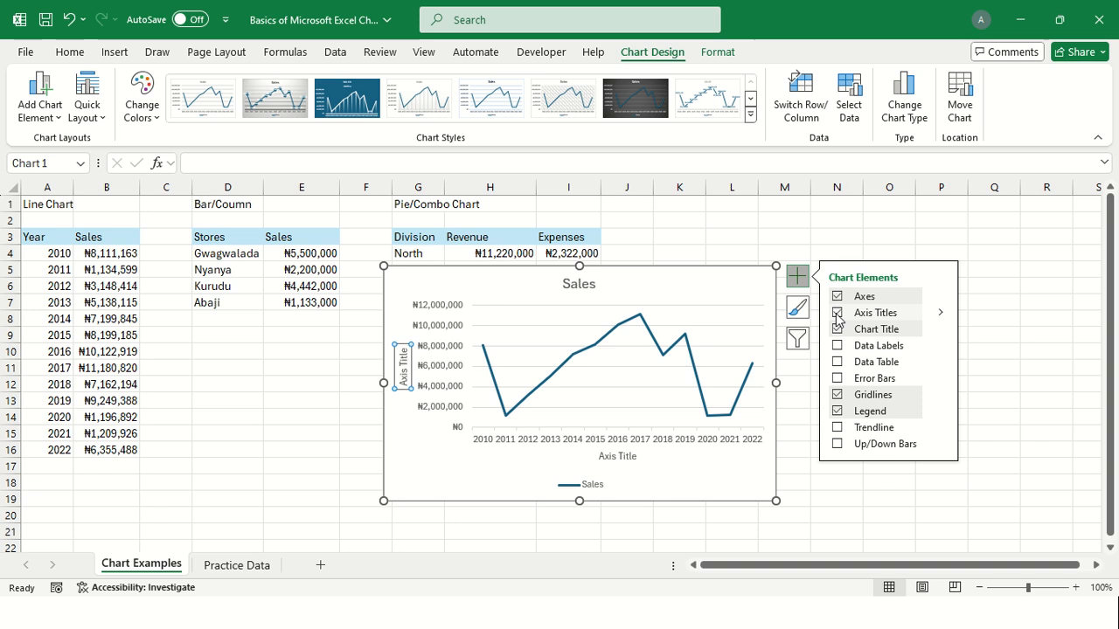
pyautogui.click(838, 314)
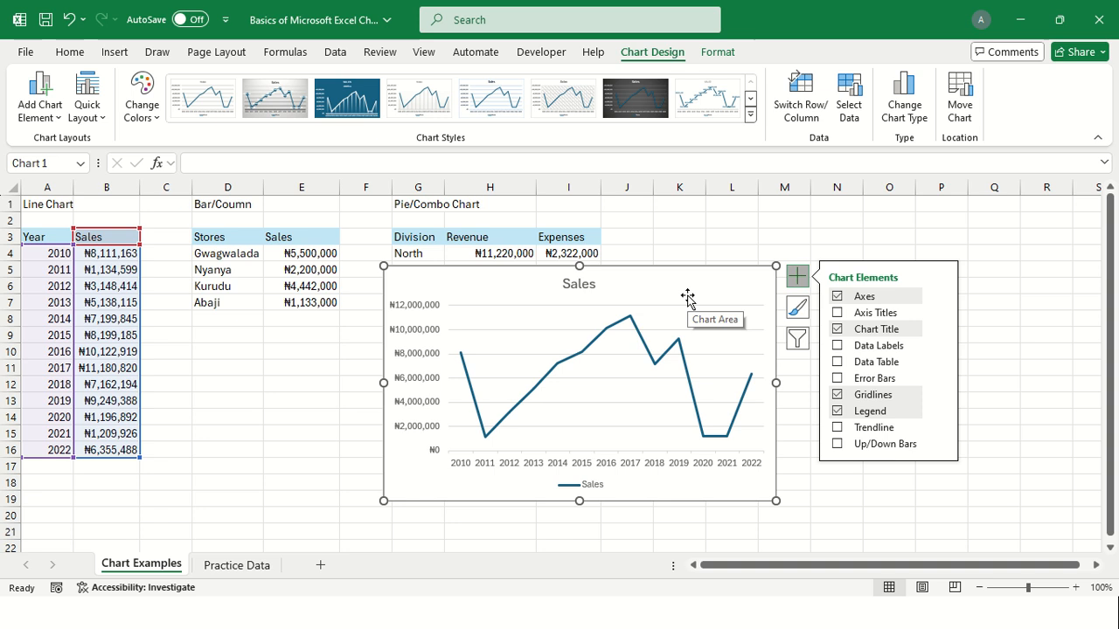
# - Move the line chart clear of the data tables and insert a default column chart of the store sales
pyautogui.moveTo(705, 285); pyautogui.dragTo(986, 281)
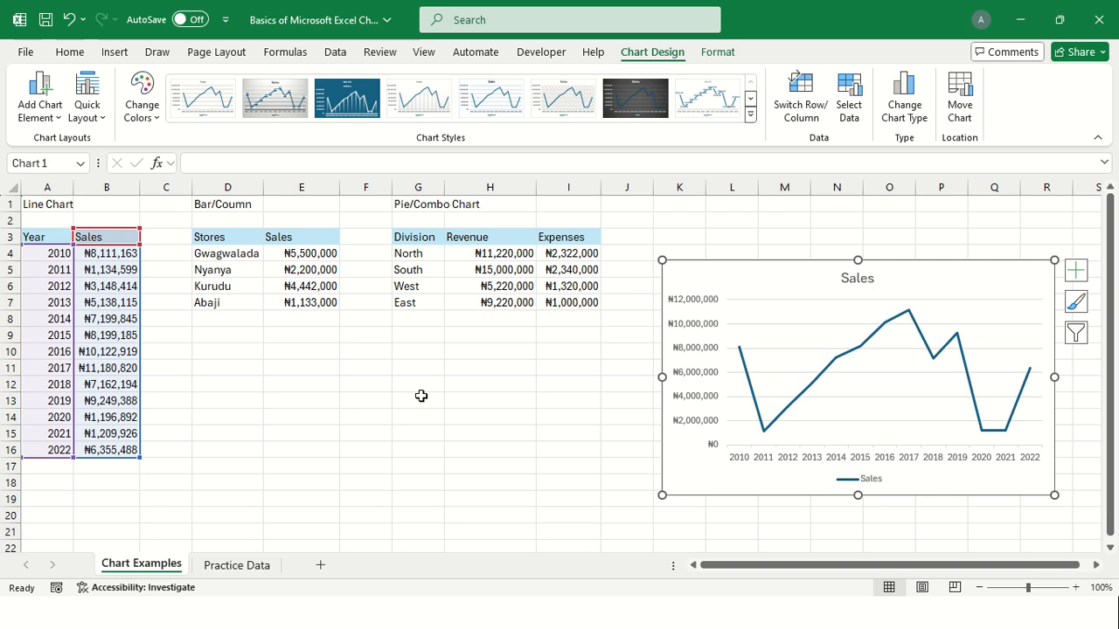
pyautogui.click(317, 280)
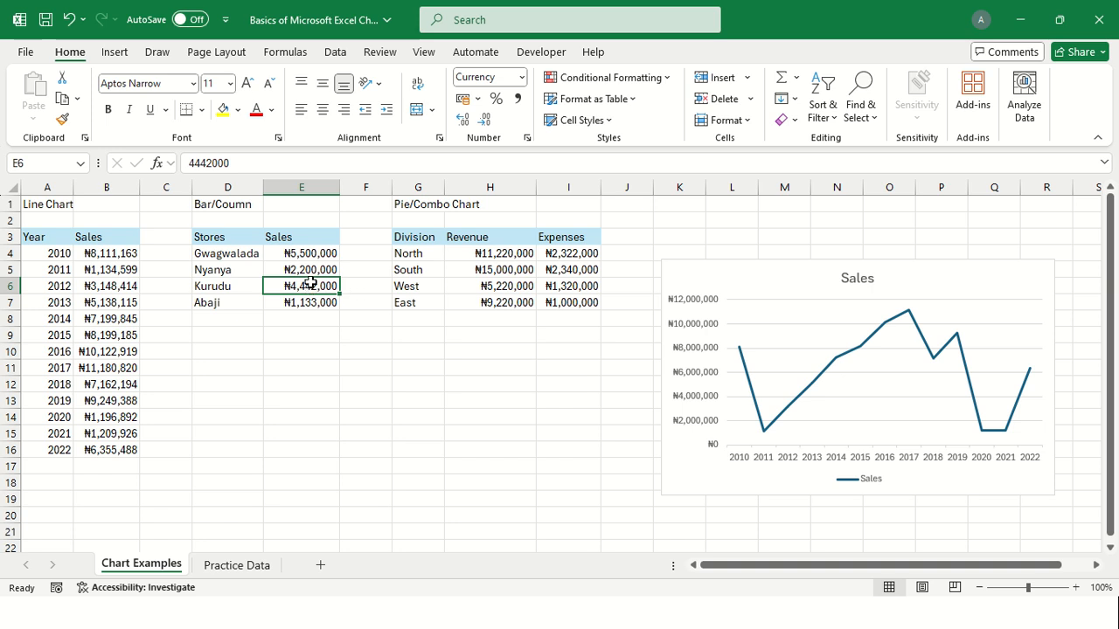
pyautogui.hotkey('ctrl', 'a')
pyautogui.hotkey('alt', 'F1')
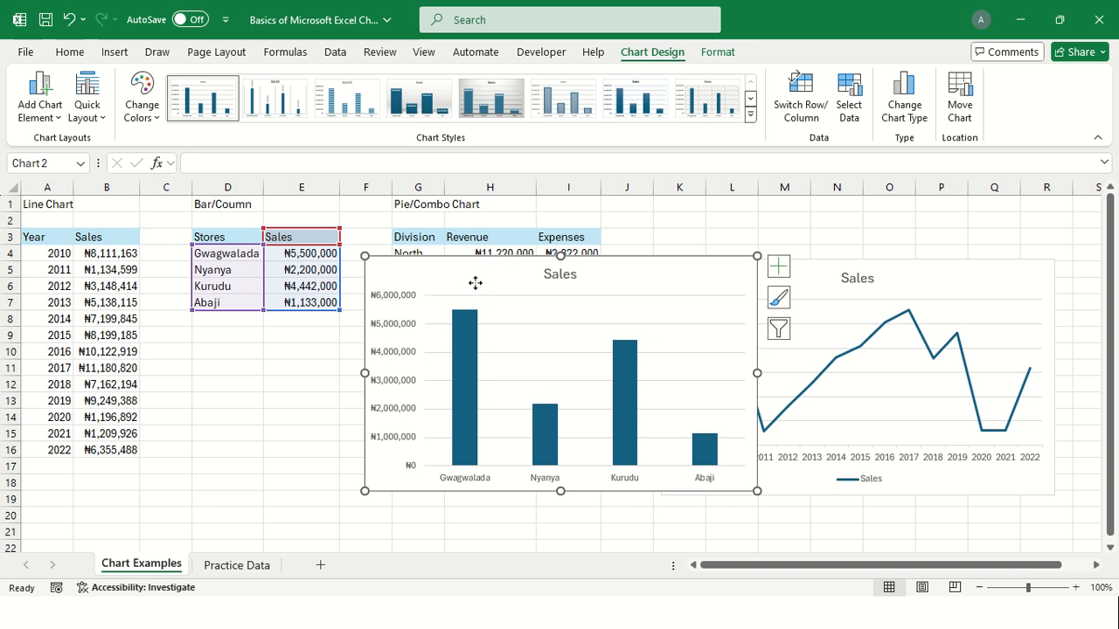
pyautogui.moveTo(477, 279); pyautogui.dragTo(408, 305)
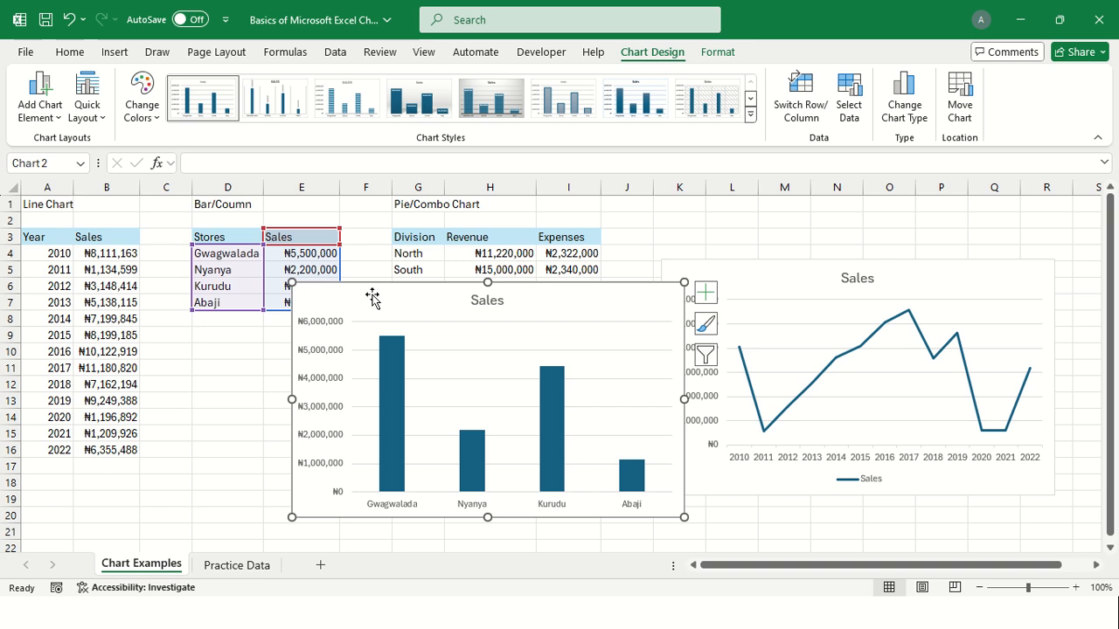
pyautogui.moveTo(372, 296); pyautogui.dragTo(437, 297)
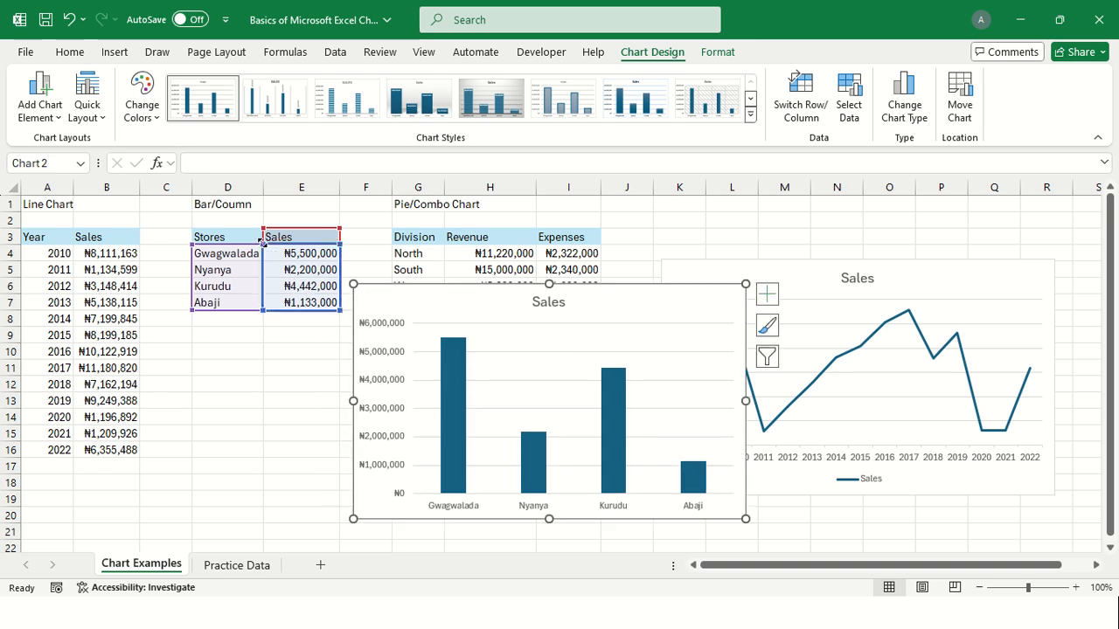
# - Examine the Stores table, going through each store name and the Sales column
pyautogui.click(249, 344)
pyautogui.moveTo(230, 237); pyautogui.dragTo(234, 295)
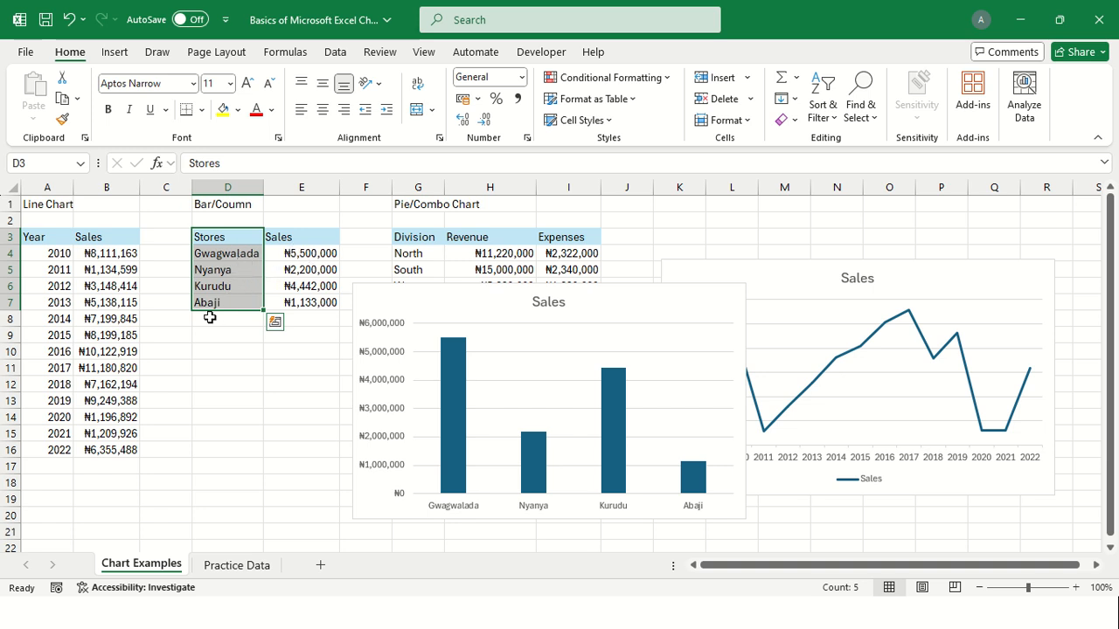
pyautogui.click(233, 259)
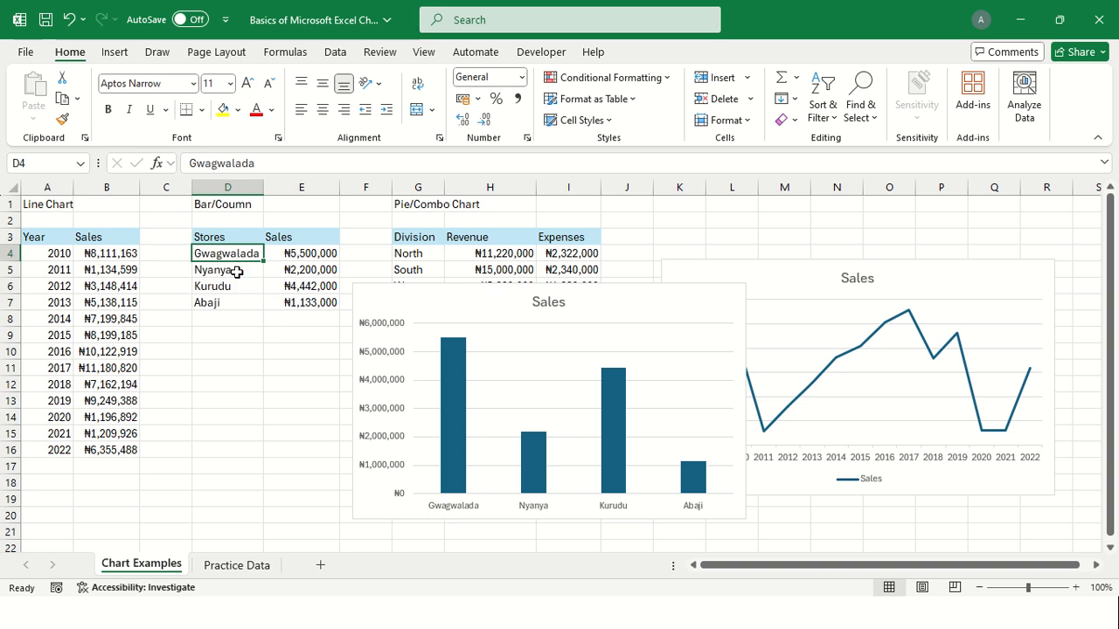
pyautogui.click(237, 272)
pyautogui.click(242, 289)
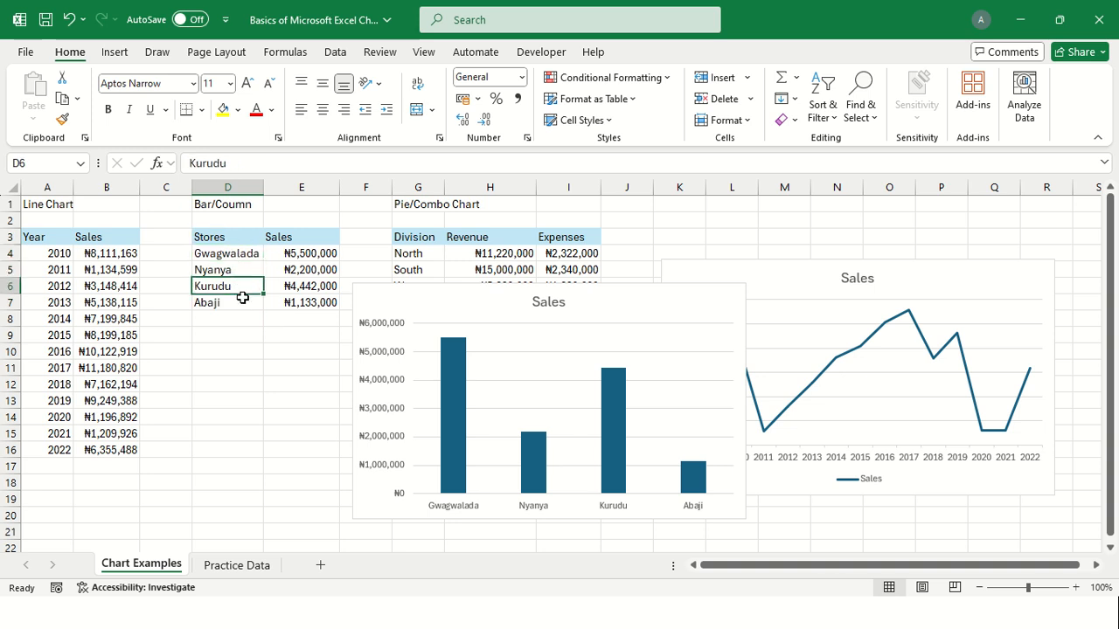
pyautogui.click(242, 303)
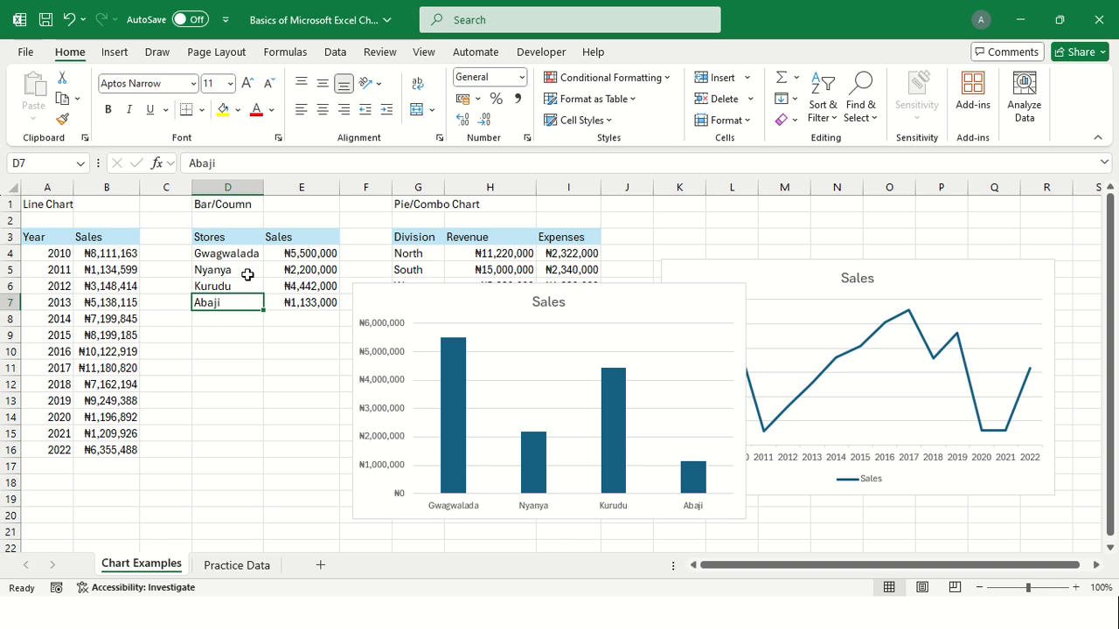
pyautogui.click(299, 240)
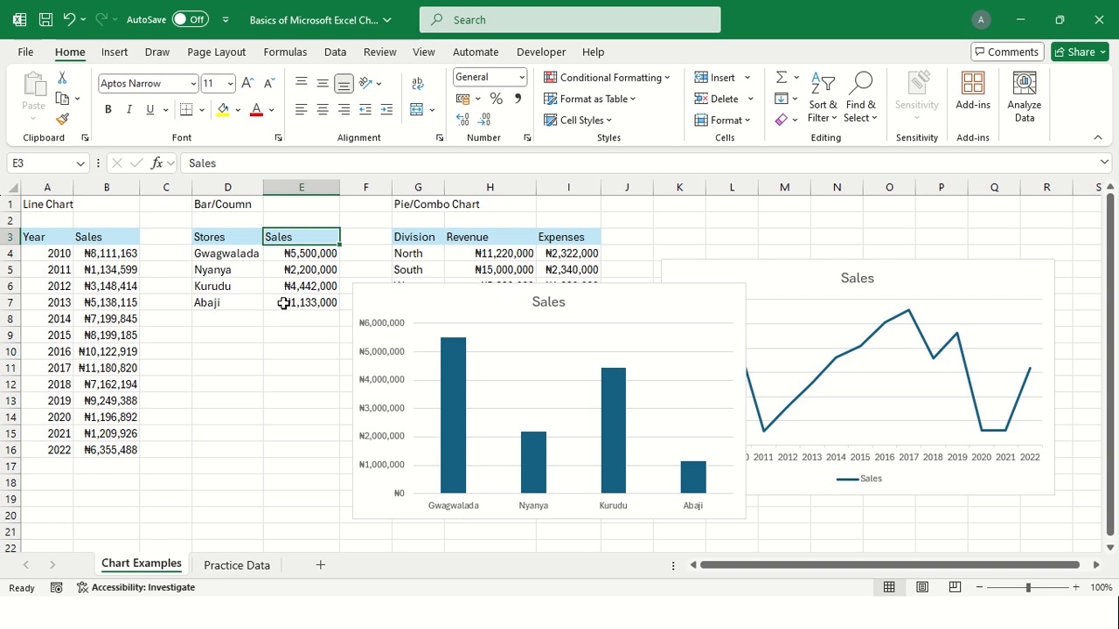
# - Shift the line chart lower on the sheet and place the store sales column chart beside the Division table, clear of the data
pyautogui.moveTo(425, 298); pyautogui.dragTo(345, 301)
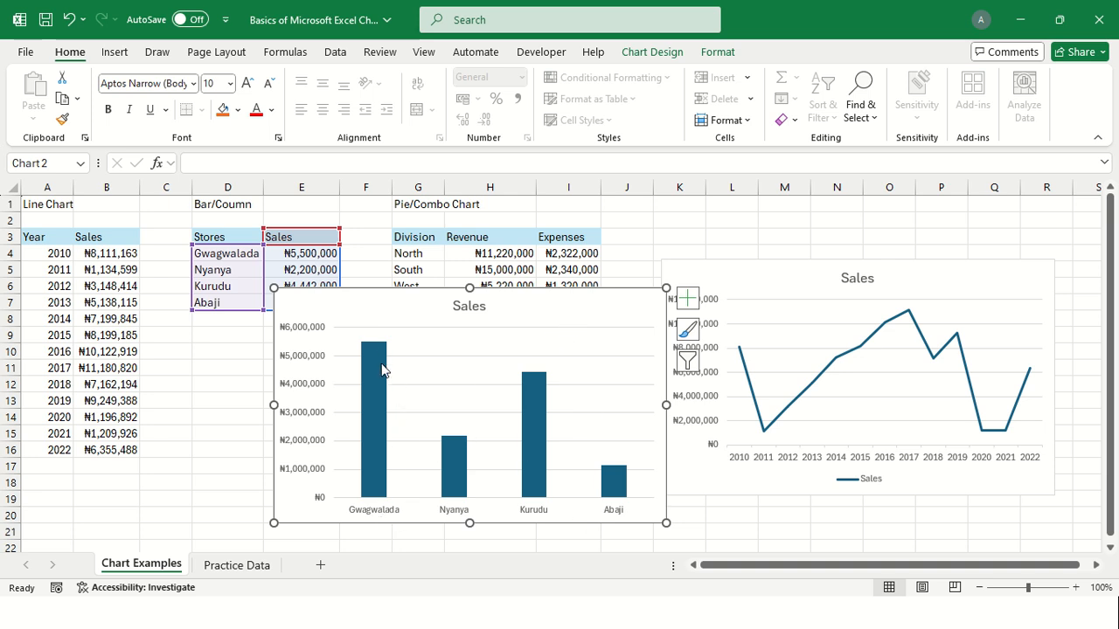
pyautogui.moveTo(381, 357)
pyautogui.moveTo(585, 309); pyautogui.dragTo(579, 315)
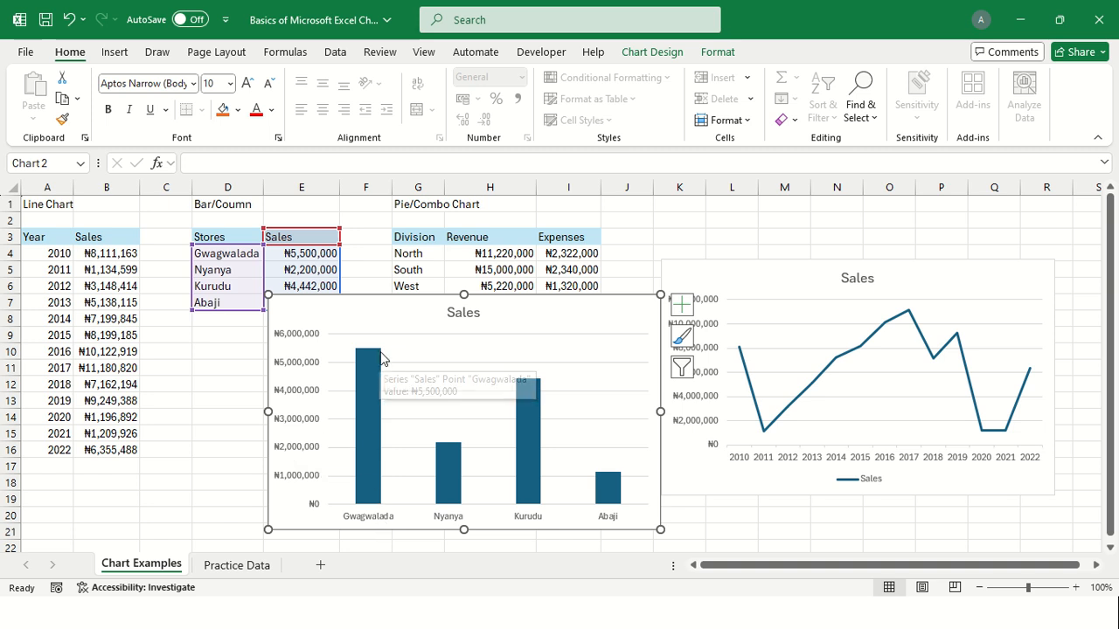
pyautogui.moveTo(592, 315); pyautogui.dragTo(544, 330)
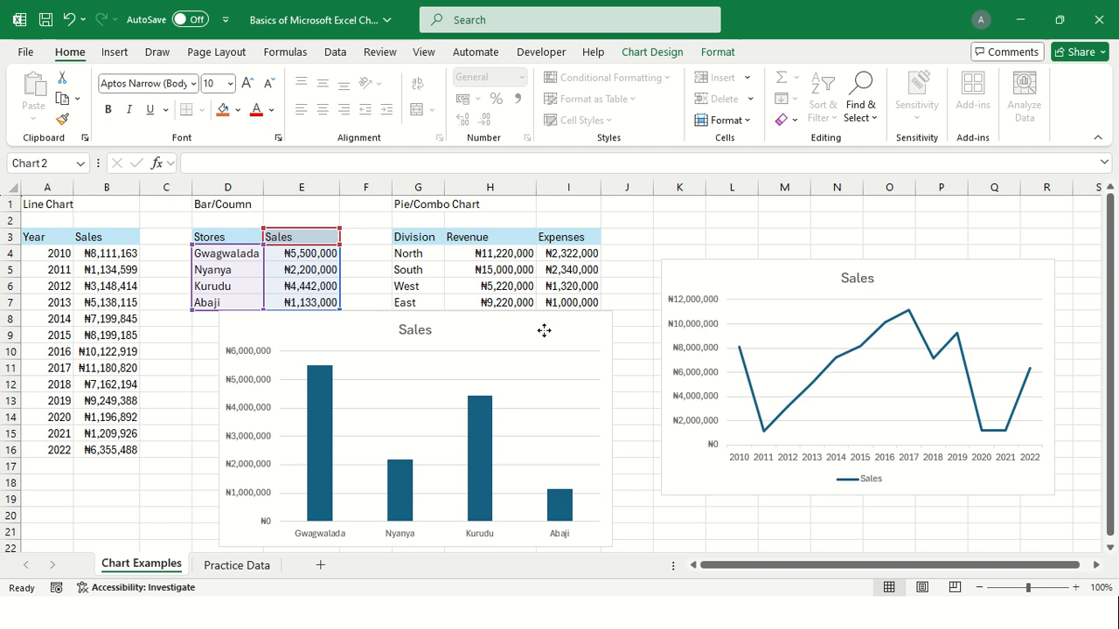
pyautogui.moveTo(749, 277); pyautogui.dragTo(749, 355)
pyautogui.moveTo(489, 347); pyautogui.dragTo(917, 270)
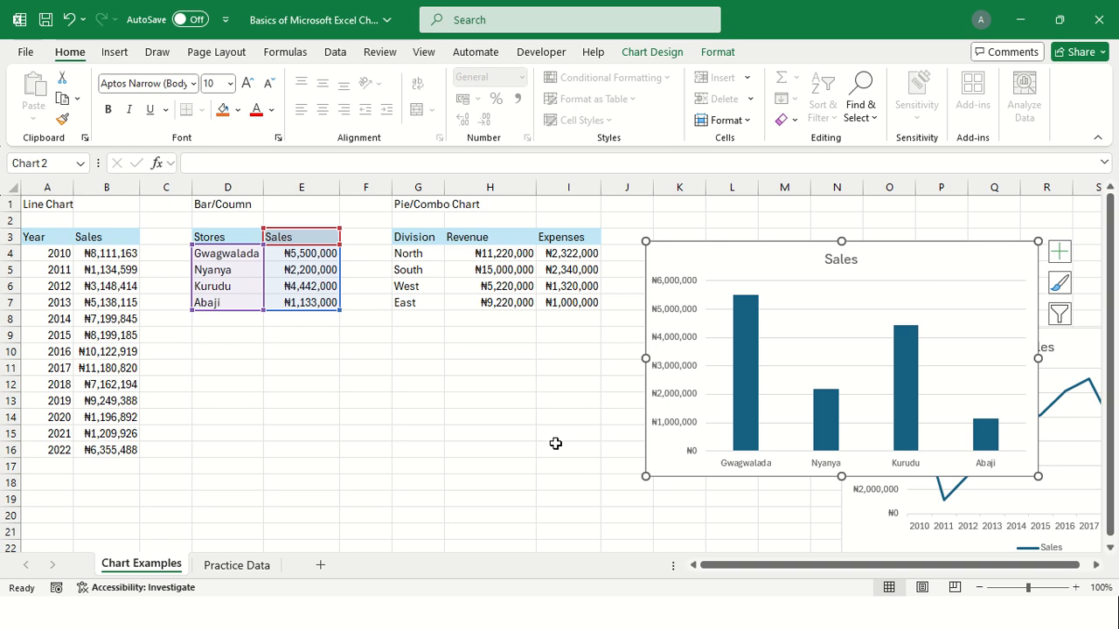
# - Move the store sales column chart farther from the Division table, starting around column K, and deselect it
pyautogui.moveTo(802, 262); pyautogui.dragTo(851, 242)
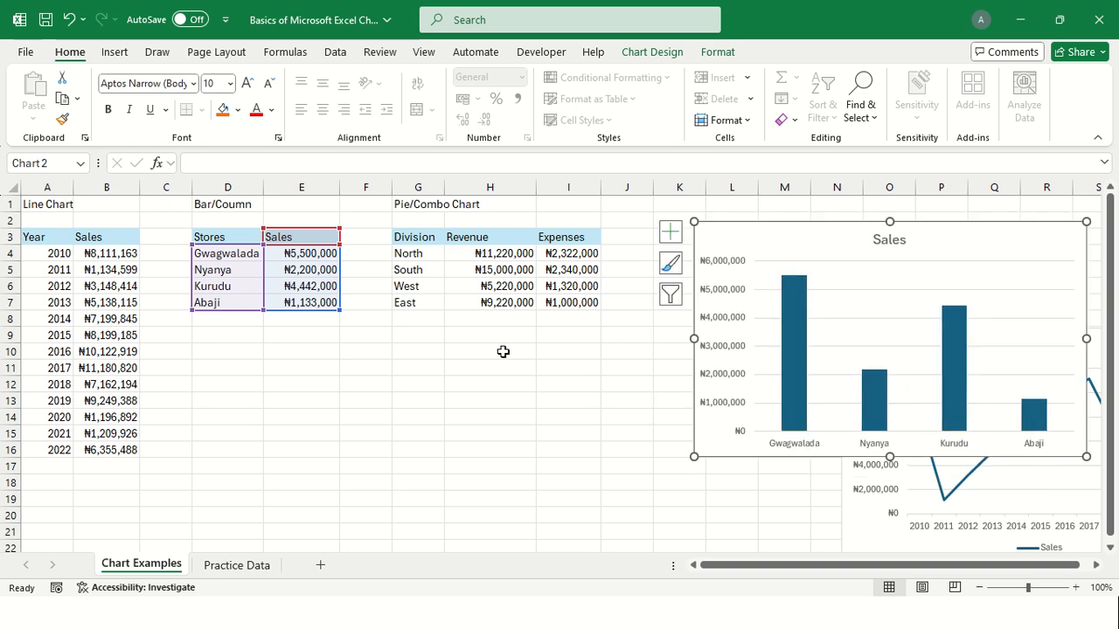
pyautogui.click(395, 400)
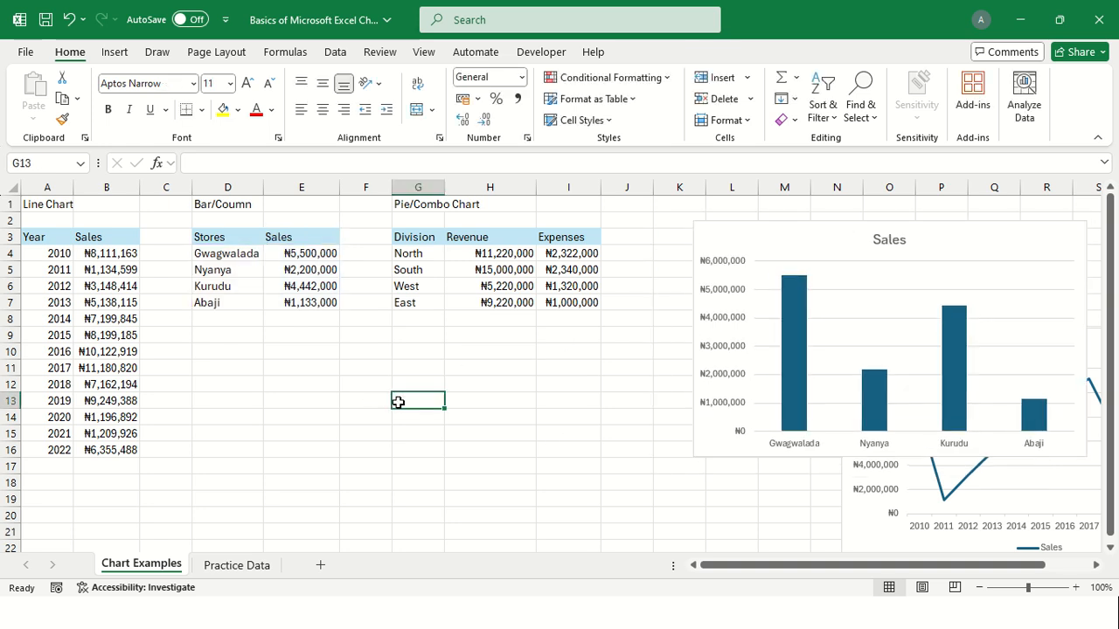
# - Examine the Division table, going through its Division, Revenue and Expenses columns
pyautogui.click(424, 237)
pyautogui.moveTo(424, 238); pyautogui.dragTo(572, 302)
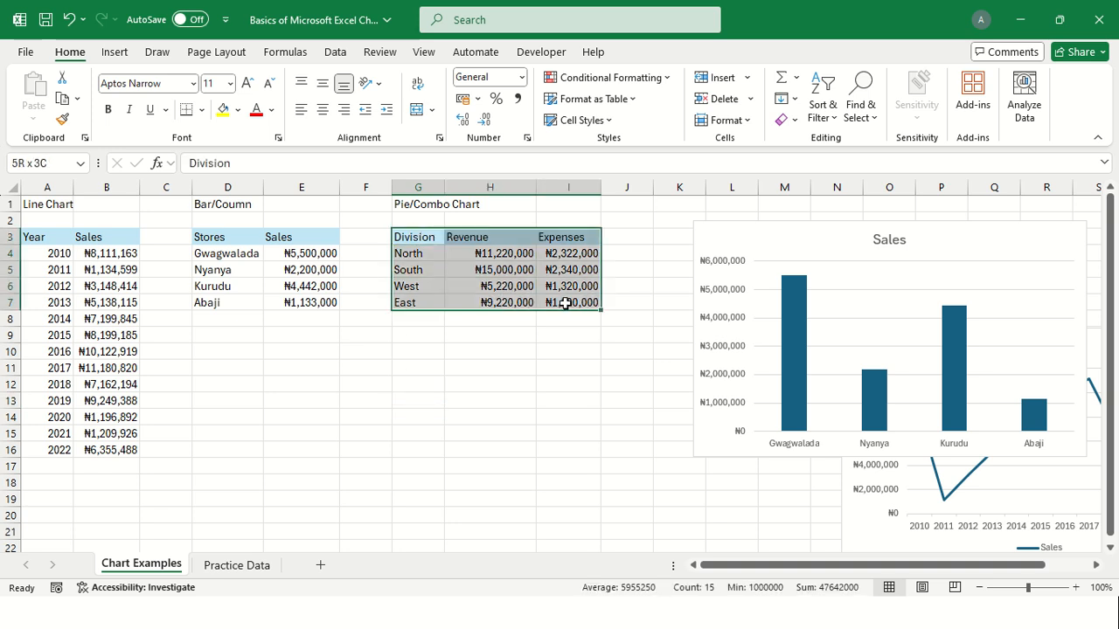
pyautogui.click(424, 243)
pyautogui.click(470, 236)
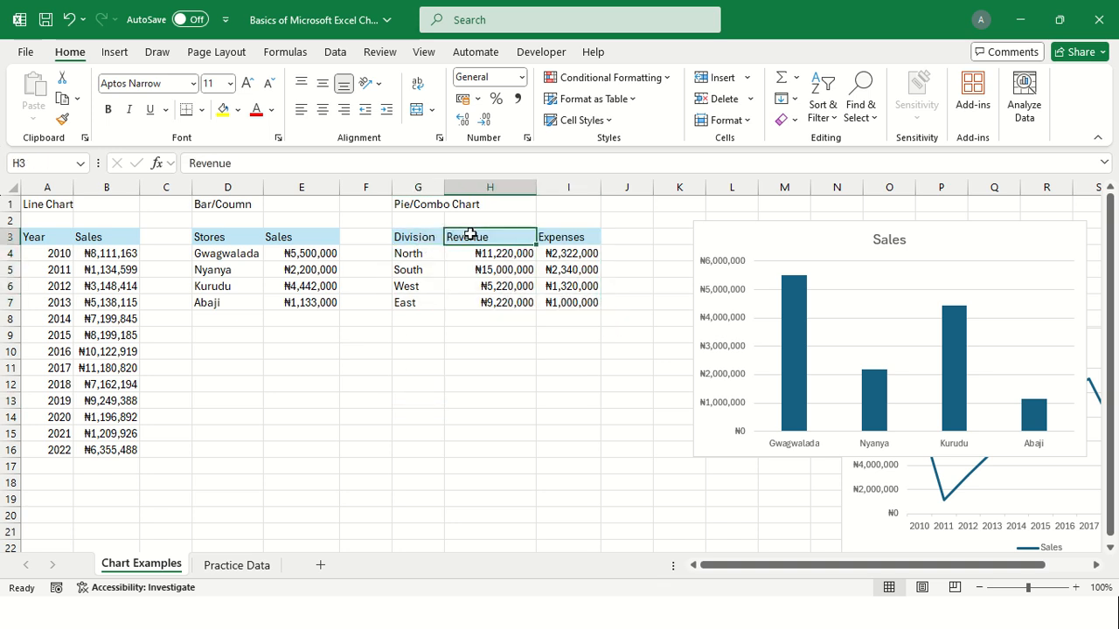
pyautogui.click(560, 243)
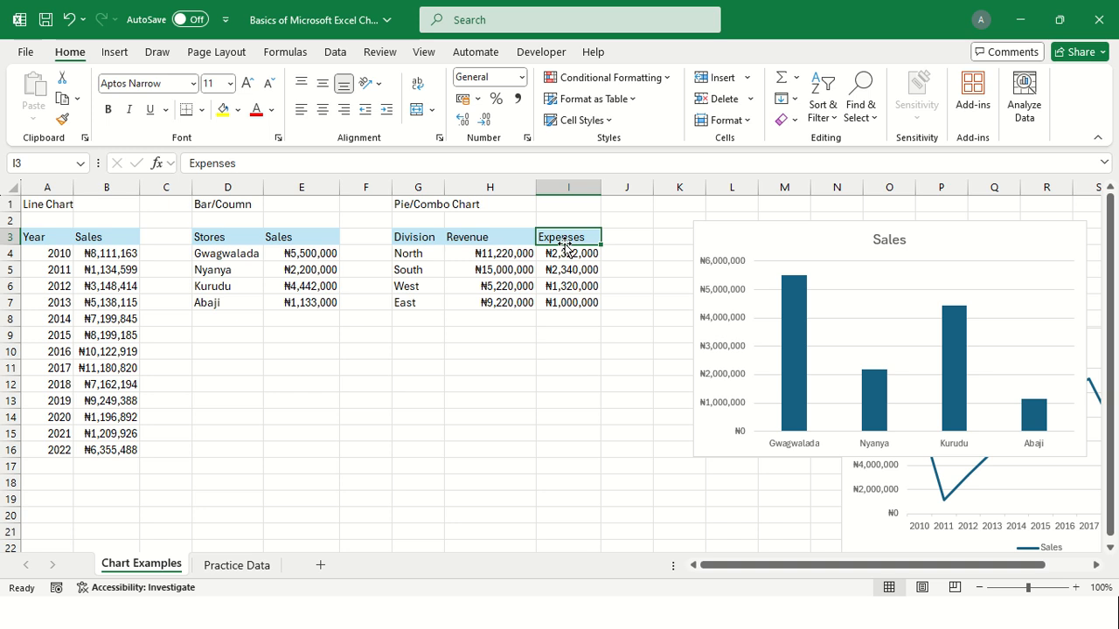
pyautogui.click(413, 237)
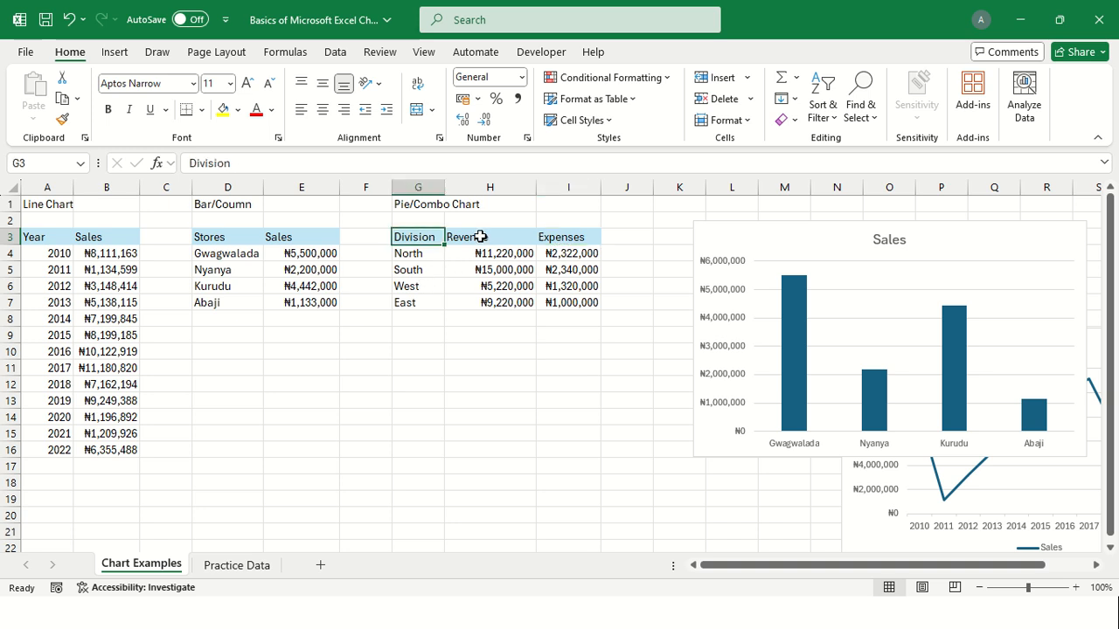
pyautogui.click(486, 237)
pyautogui.click(544, 237)
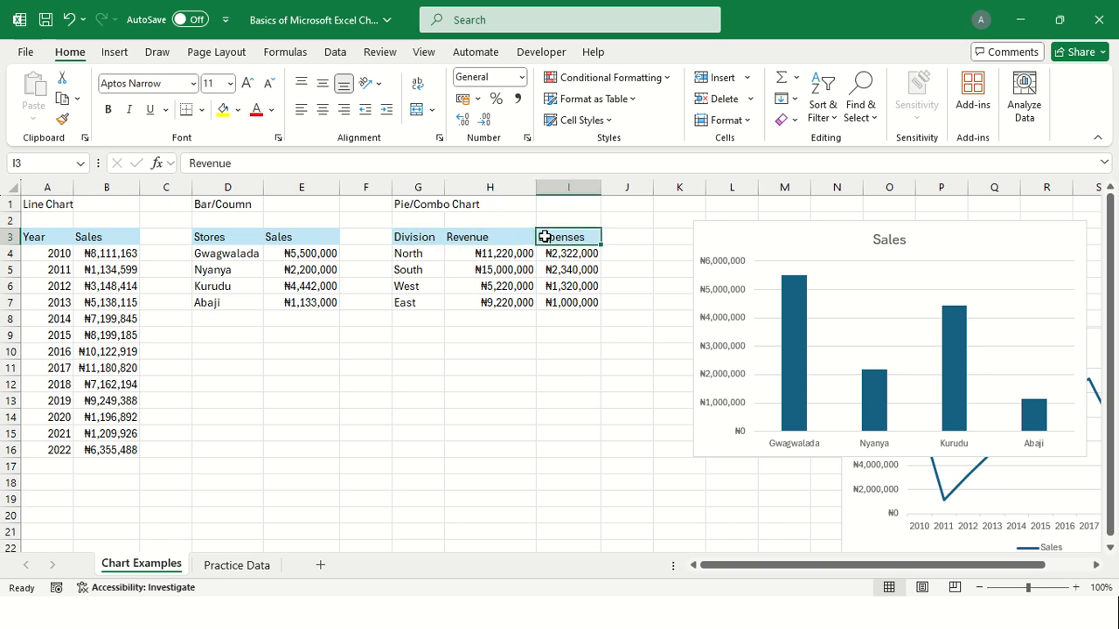
pyautogui.click(457, 333)
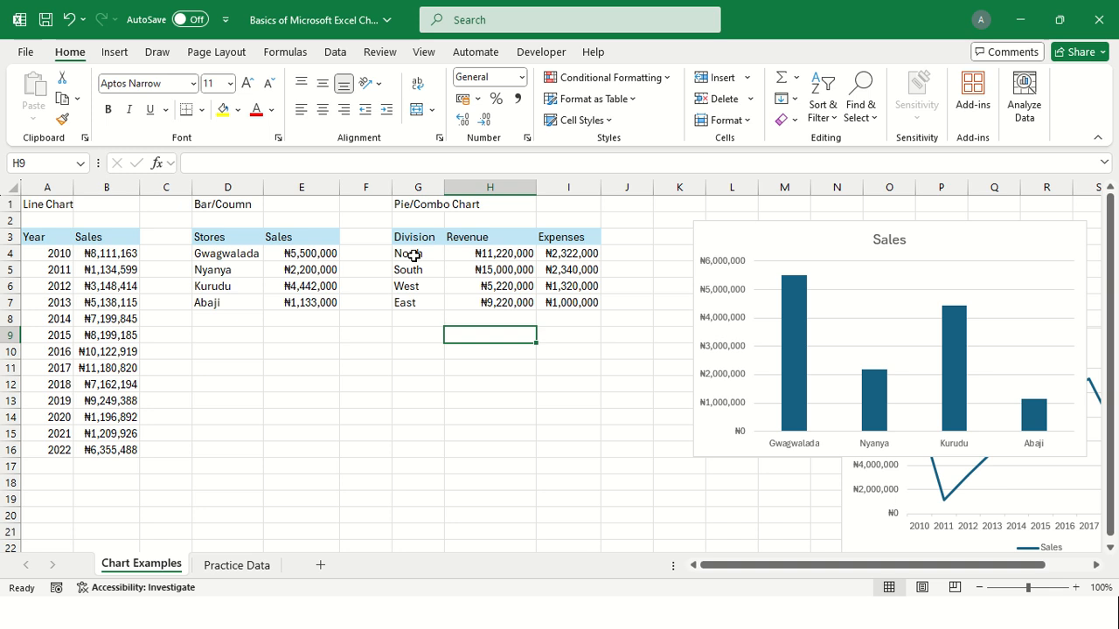
pyautogui.moveTo(415, 242); pyautogui.dragTo(471, 303)
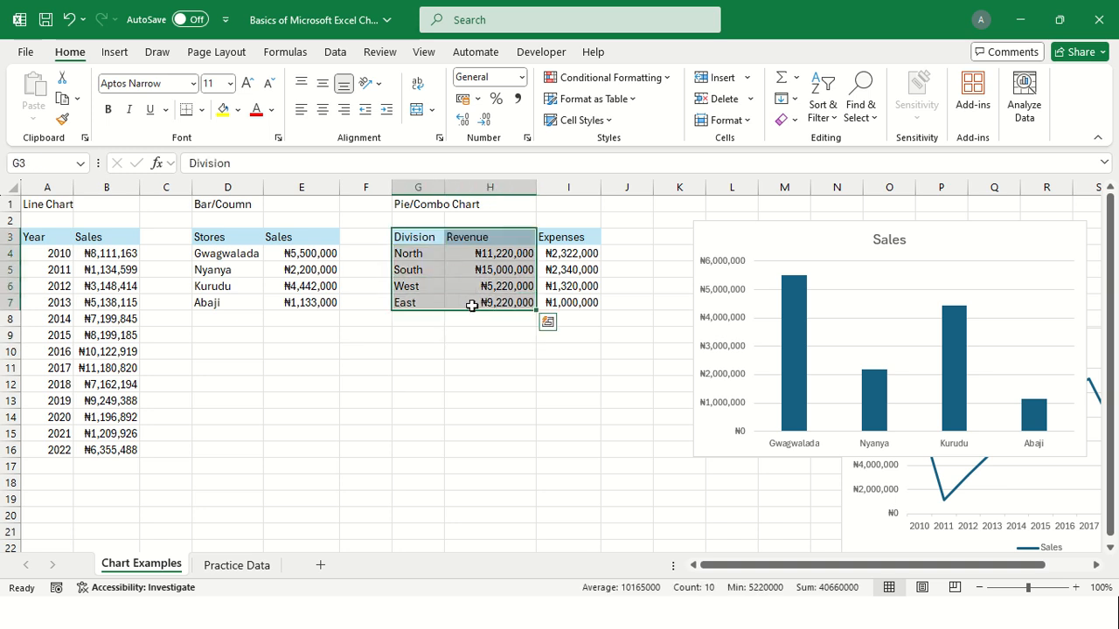
pyautogui.click(424, 242)
pyautogui.moveTo(425, 242); pyautogui.dragTo(490, 304)
pyautogui.press('alt')
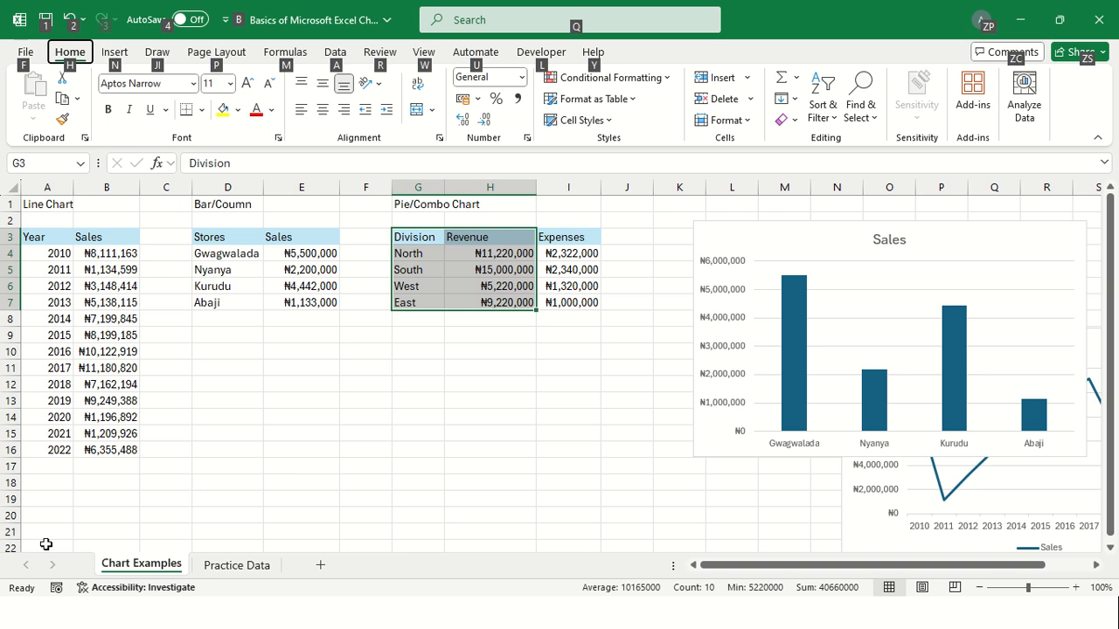
pyautogui.click(440, 380)
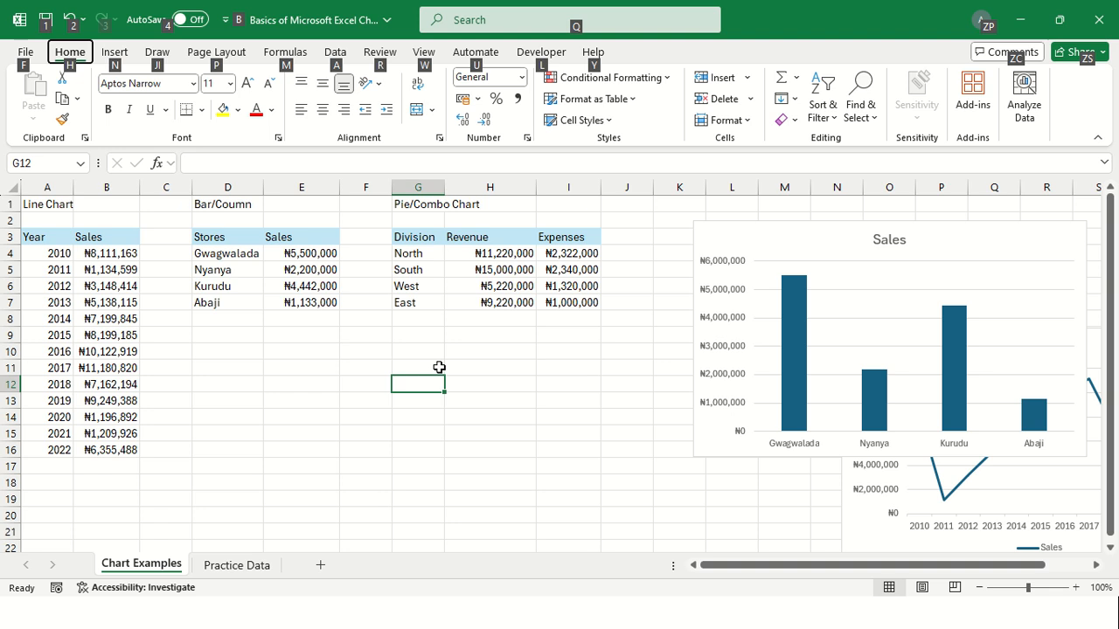
# - Insert a 2-D pie chart of Revenue by Division from G3:H7 and place it below the Stores and Division tables
pyautogui.moveTo(410, 237); pyautogui.dragTo(484, 303)
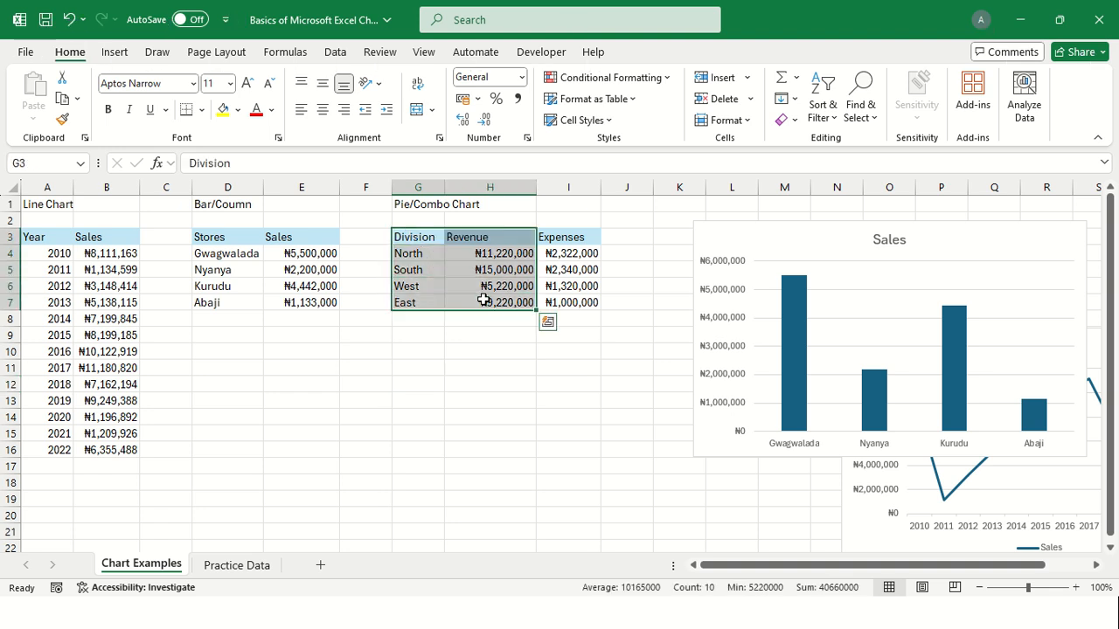
pyautogui.click(117, 53)
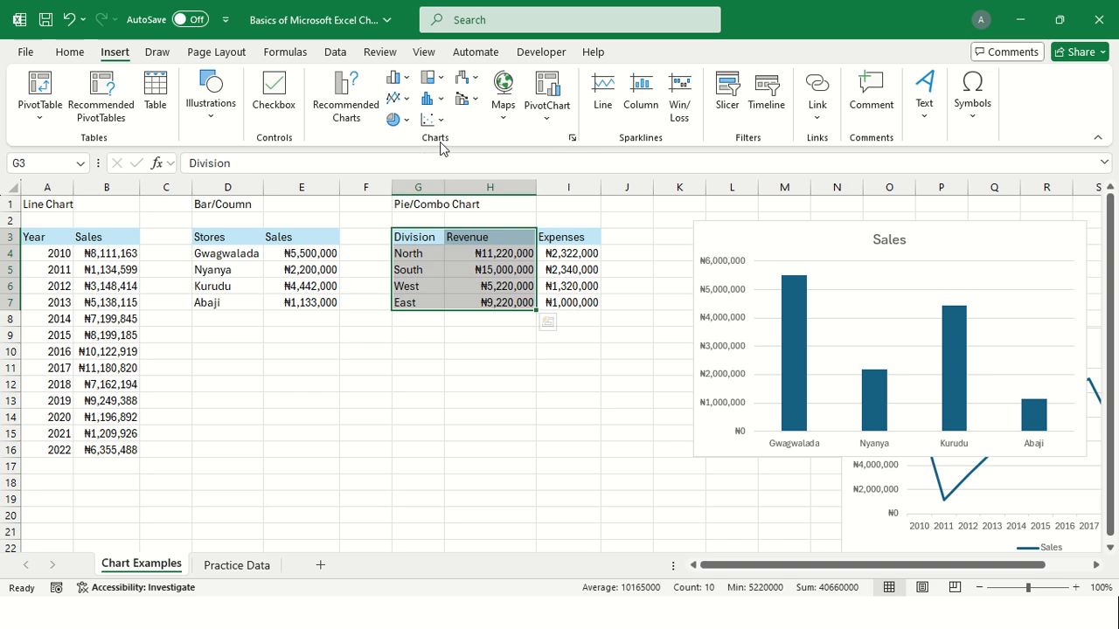
pyautogui.click(405, 123)
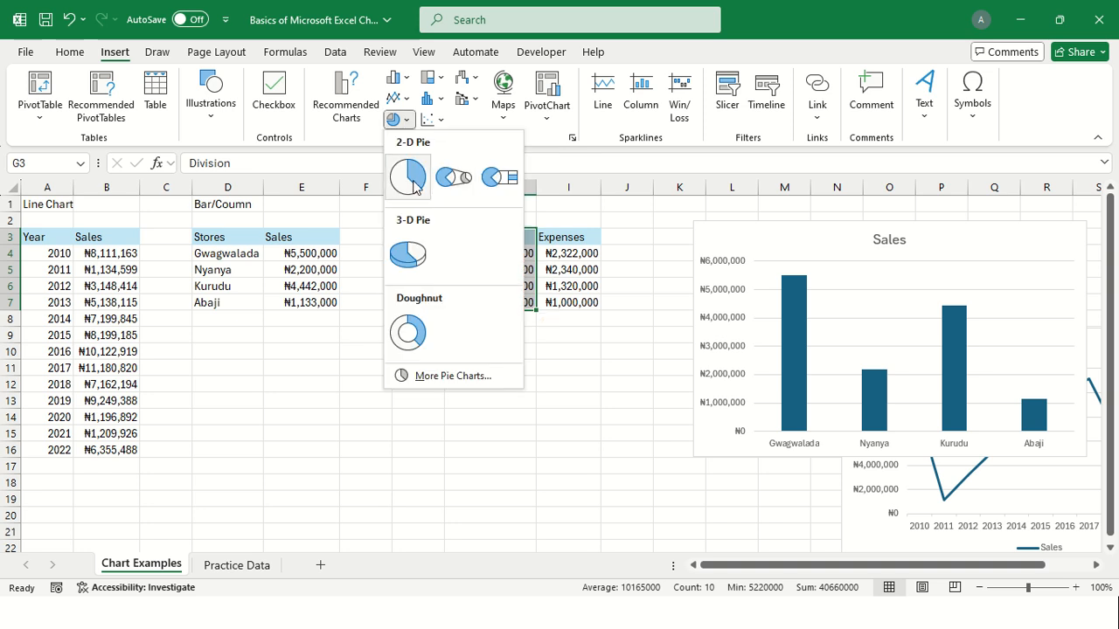
pyautogui.click(409, 178)
pyautogui.moveTo(687, 271); pyautogui.dragTo(577, 324)
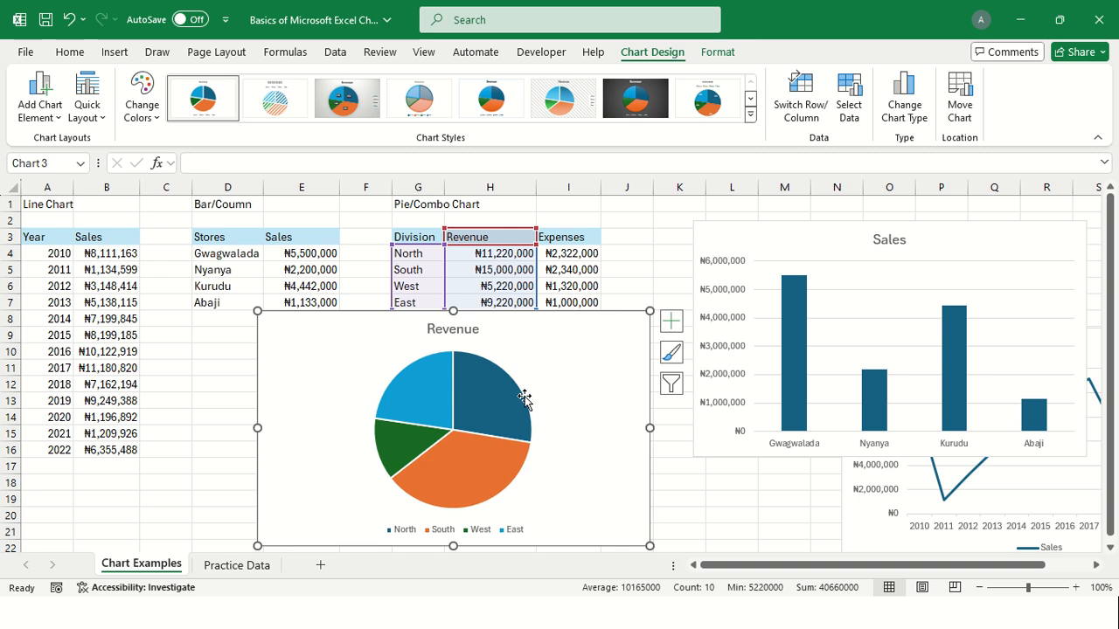
pyautogui.moveTo(577, 350); pyautogui.dragTo(522, 358)
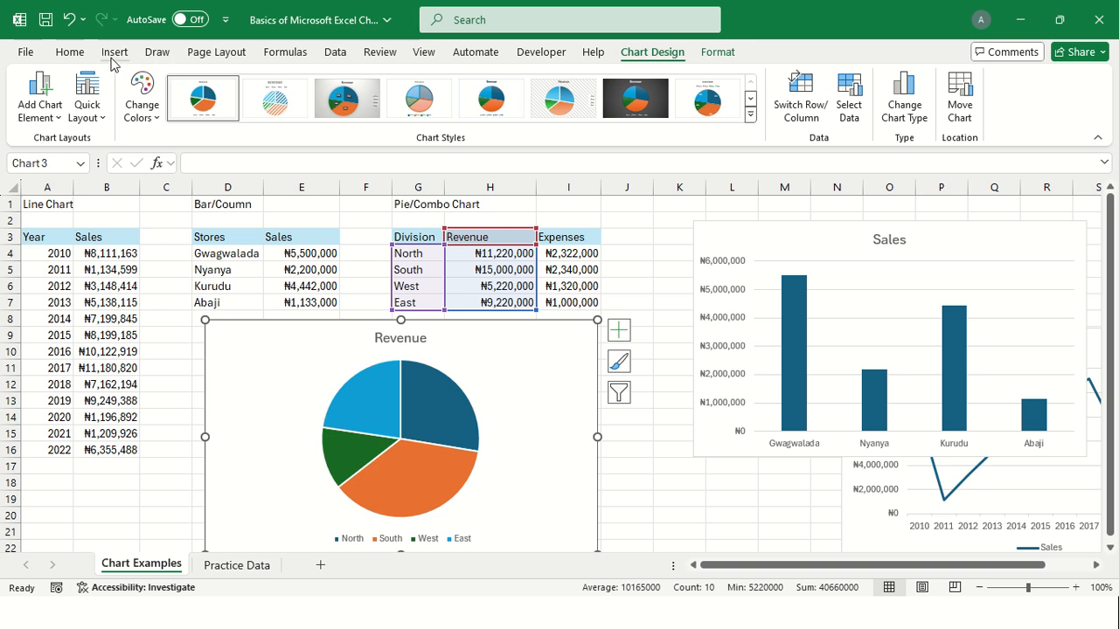
# - Change the Revenue pie chart's type to Doughnut
pyautogui.click(898, 105)
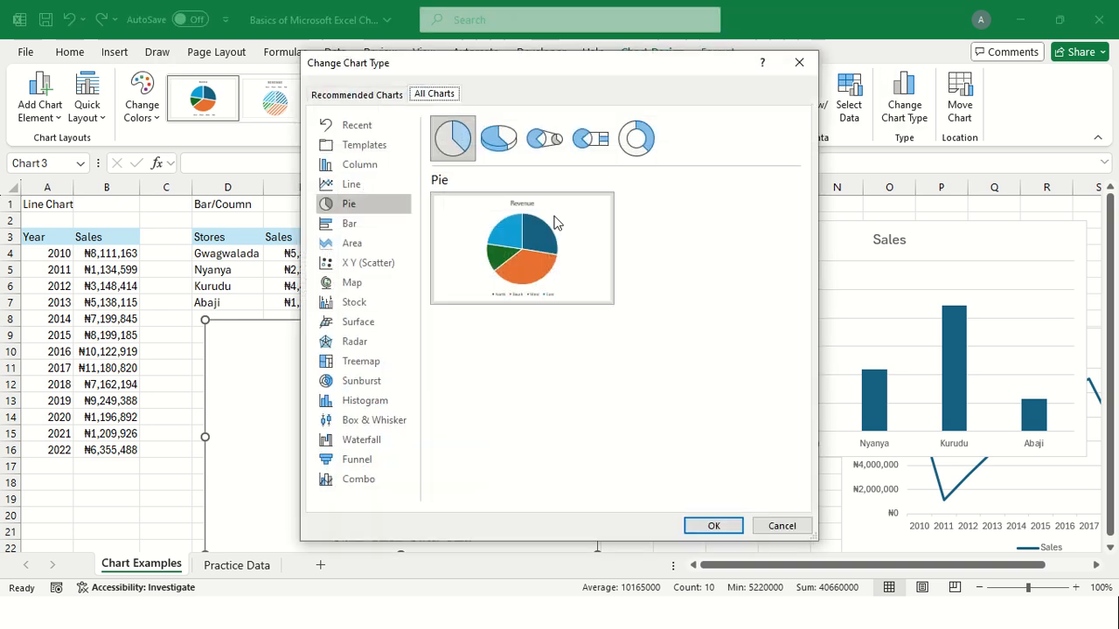
pyautogui.click(636, 139)
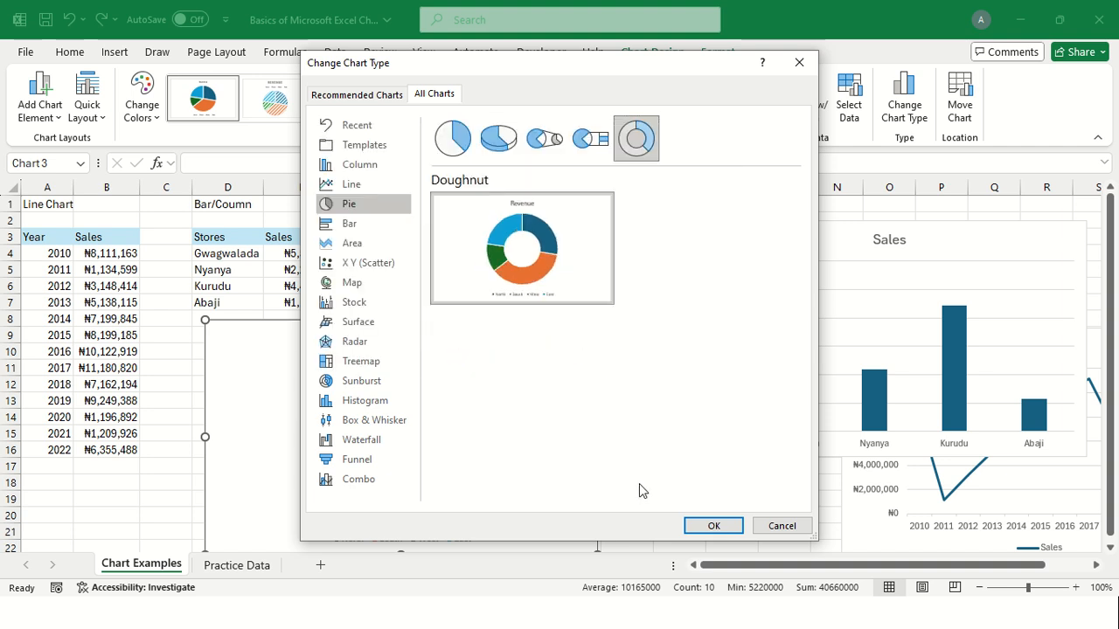
pyautogui.click(711, 527)
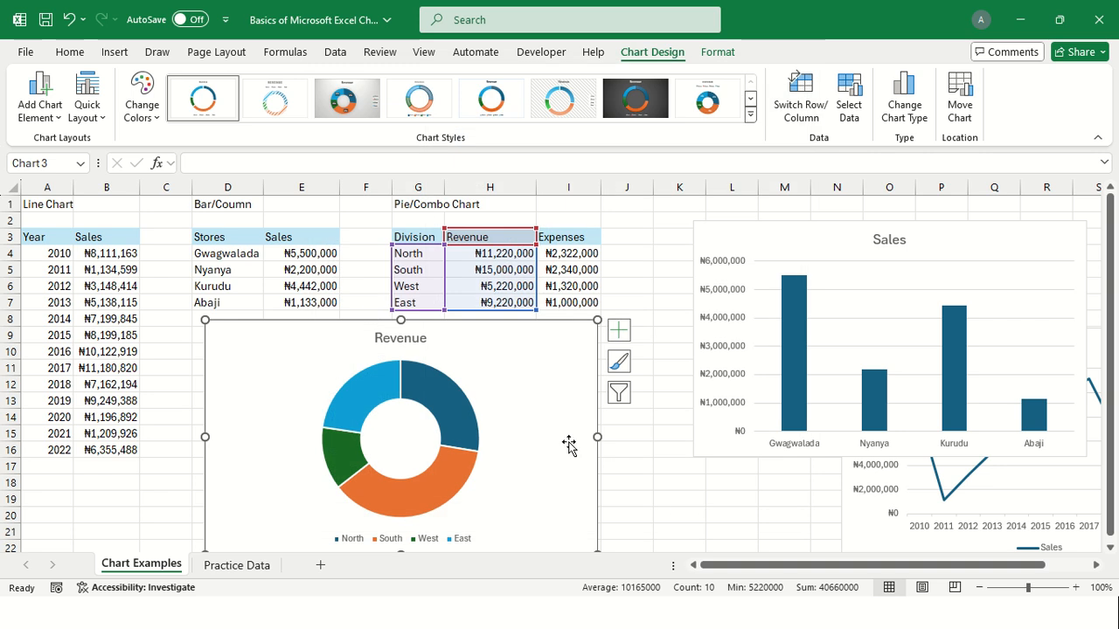
# - Move the Revenue doughnut chart down to around row 12 beneath the Division table and deselect it
pyautogui.moveTo(535, 376); pyautogui.dragTo(505, 357)
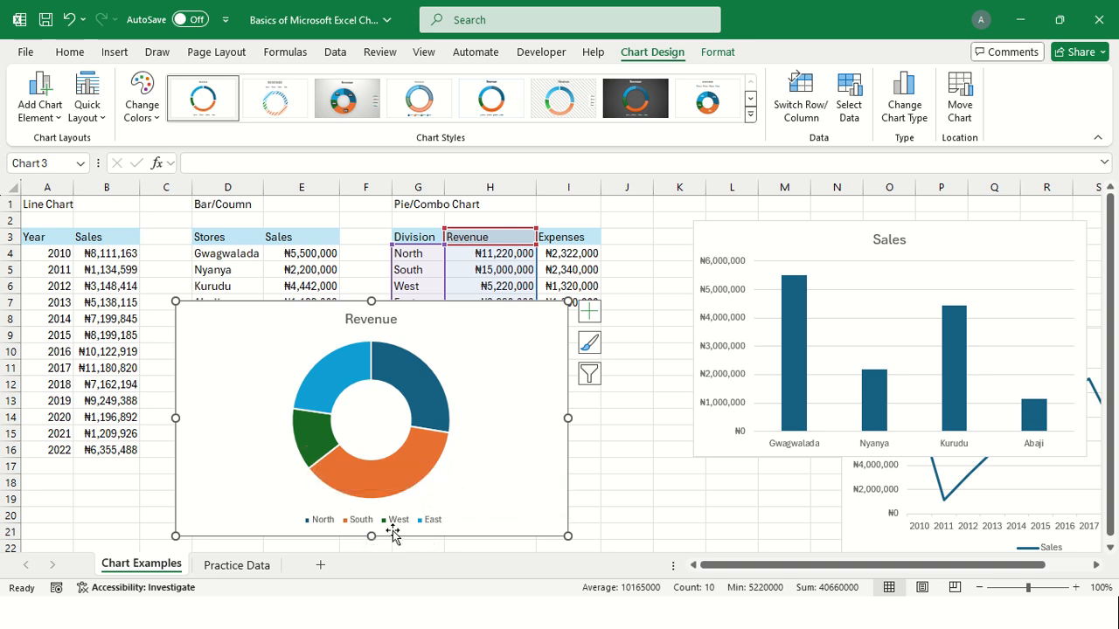
pyautogui.moveTo(472, 356)
pyautogui.mouseDown()
pyautogui.moveTo(542, 349)
pyautogui.moveTo(562, 355)
pyautogui.moveTo(569, 376)
pyautogui.moveTo(564, 367)
pyautogui.mouseUp()
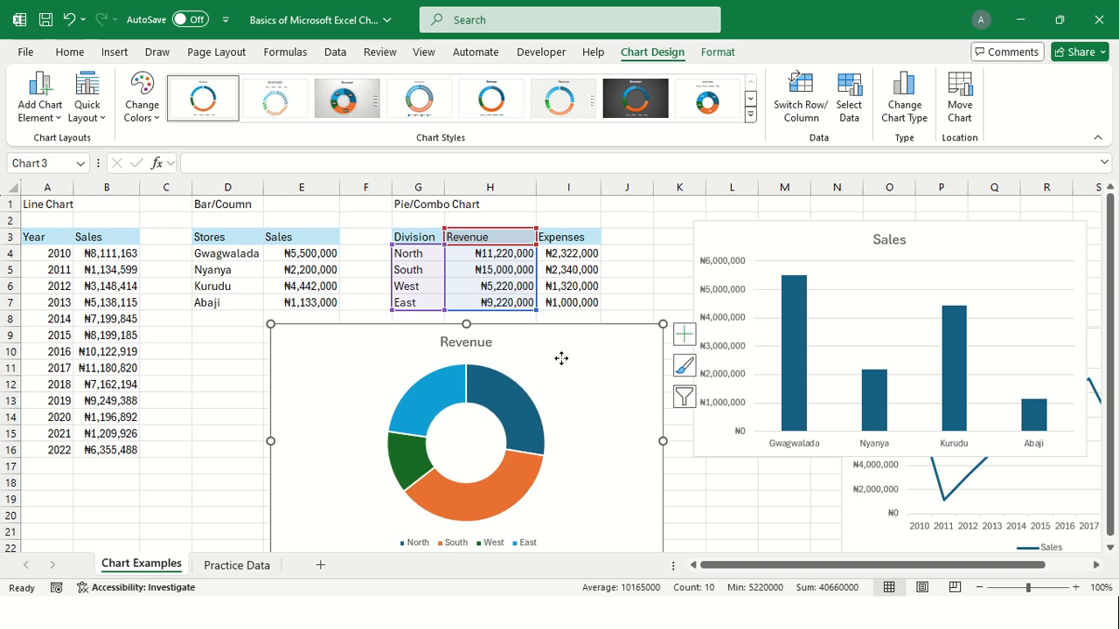
pyautogui.moveTo(562, 357); pyautogui.dragTo(699, 414)
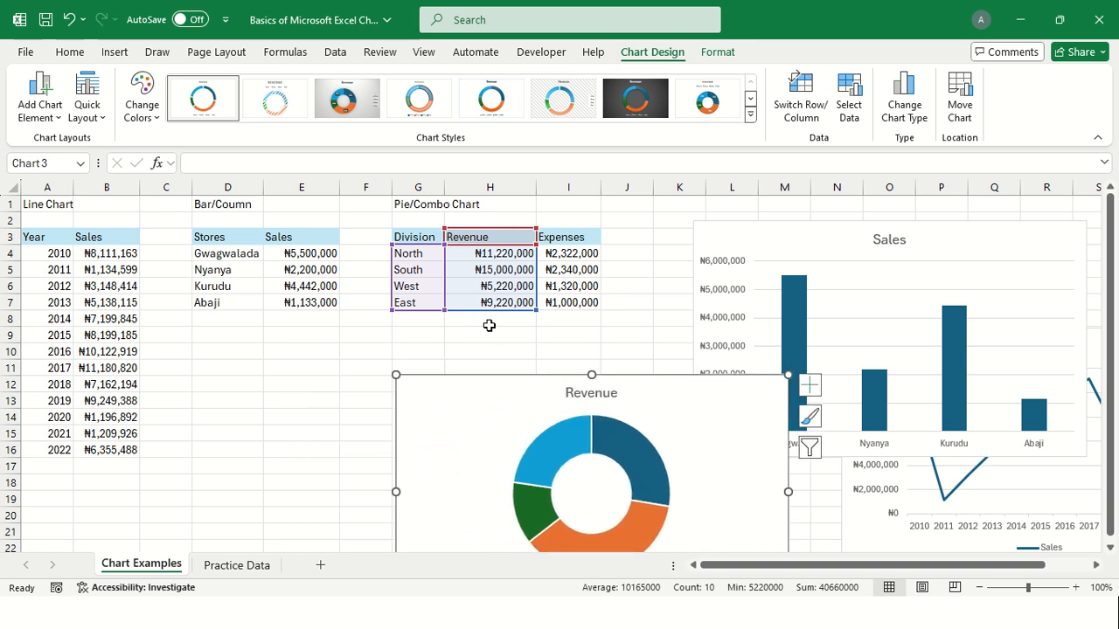
pyautogui.click(570, 348)
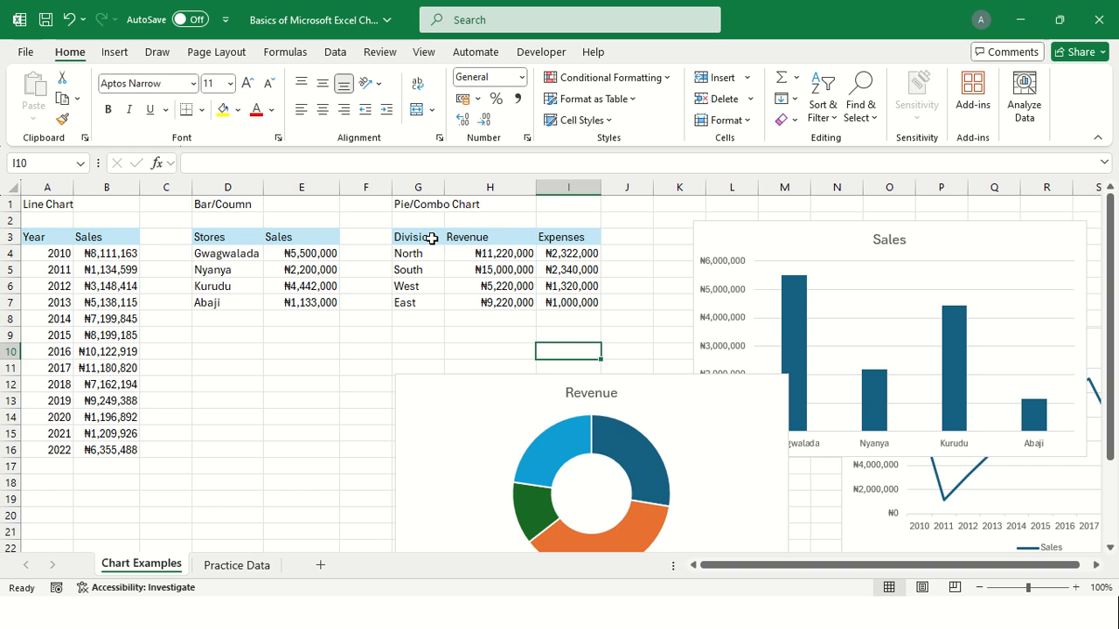
# - Insert a default column chart of the full Division table, covering both Revenue and Expenses
pyautogui.moveTo(427, 237); pyautogui.dragTo(499, 295)
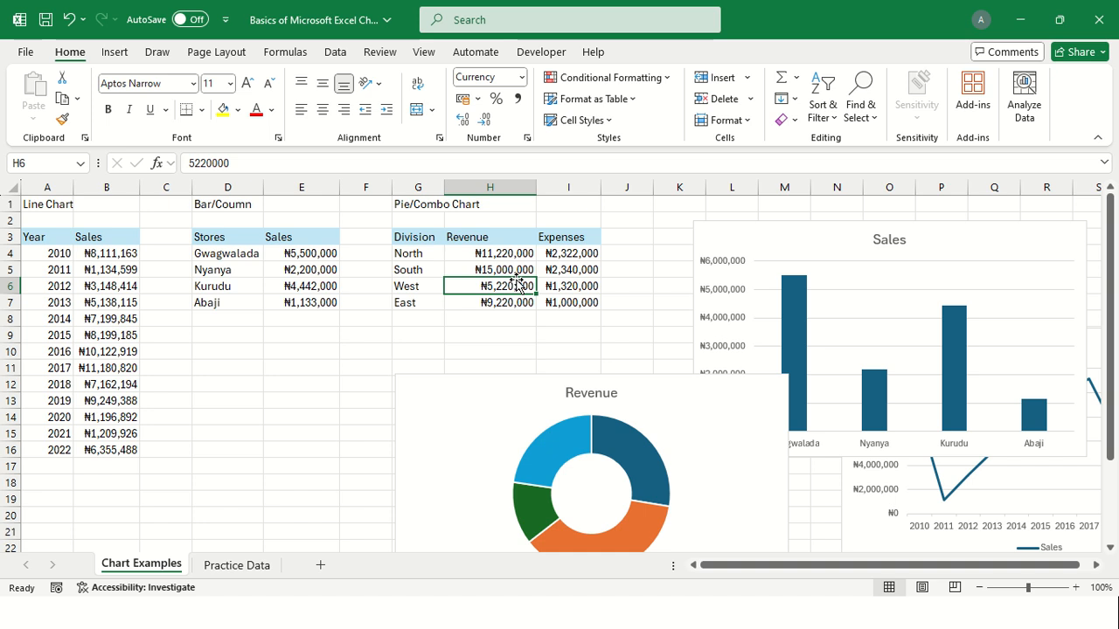
pyautogui.hotkey('ctrl', 'a')
pyautogui.hotkey('alt', 'F1')
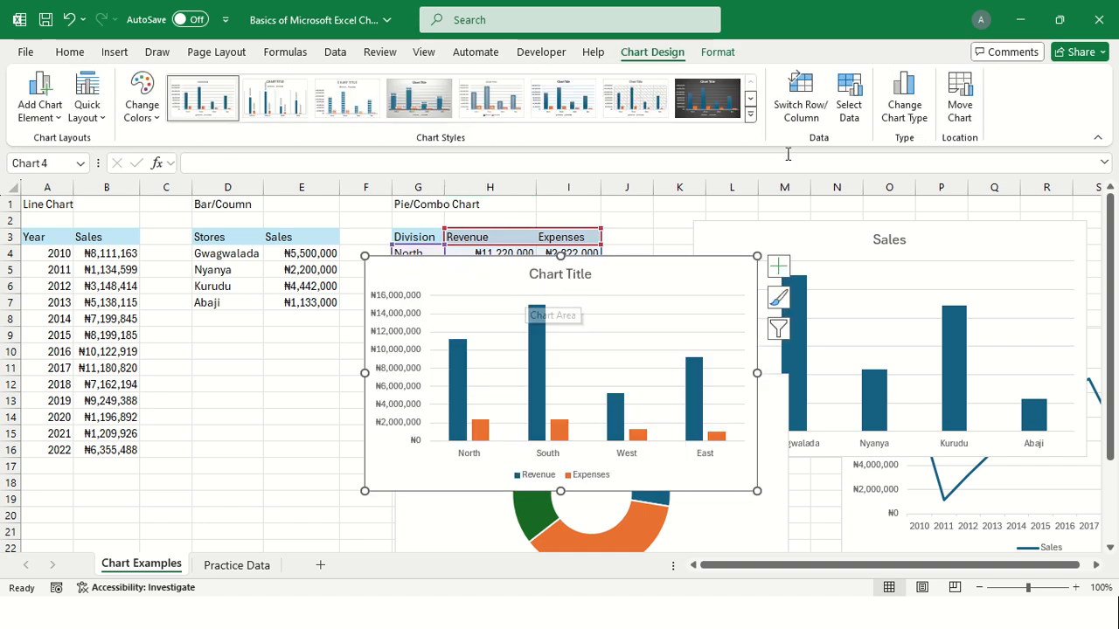
# - Change the Revenue and Expenses chart to a Clustered Column - Line combo and shift it toward the Stores table
pyautogui.click(898, 107)
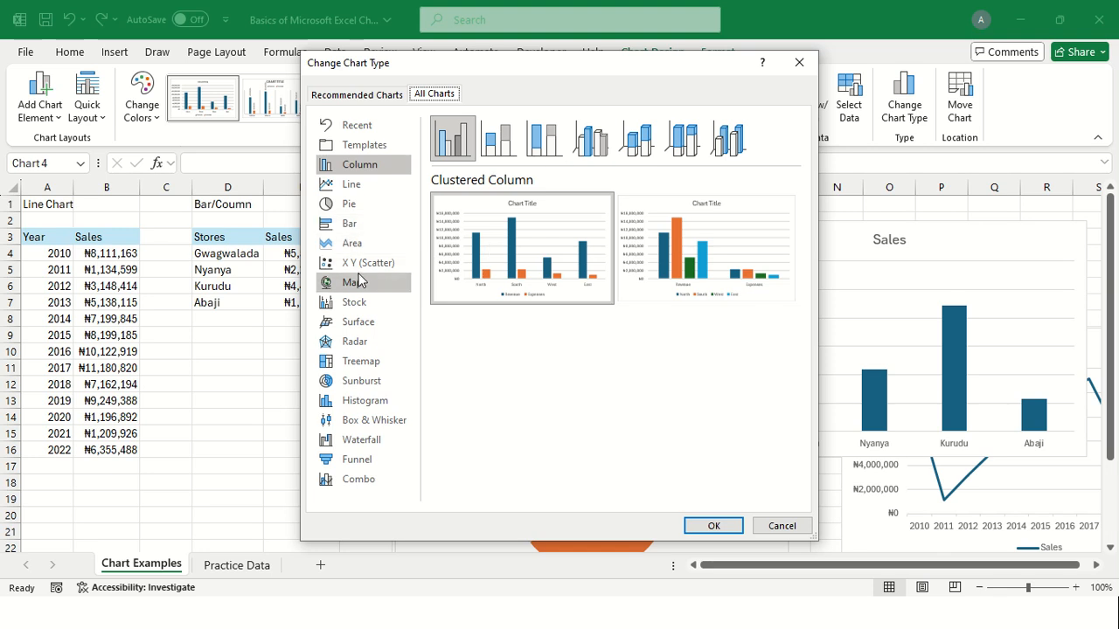
pyautogui.click(390, 482)
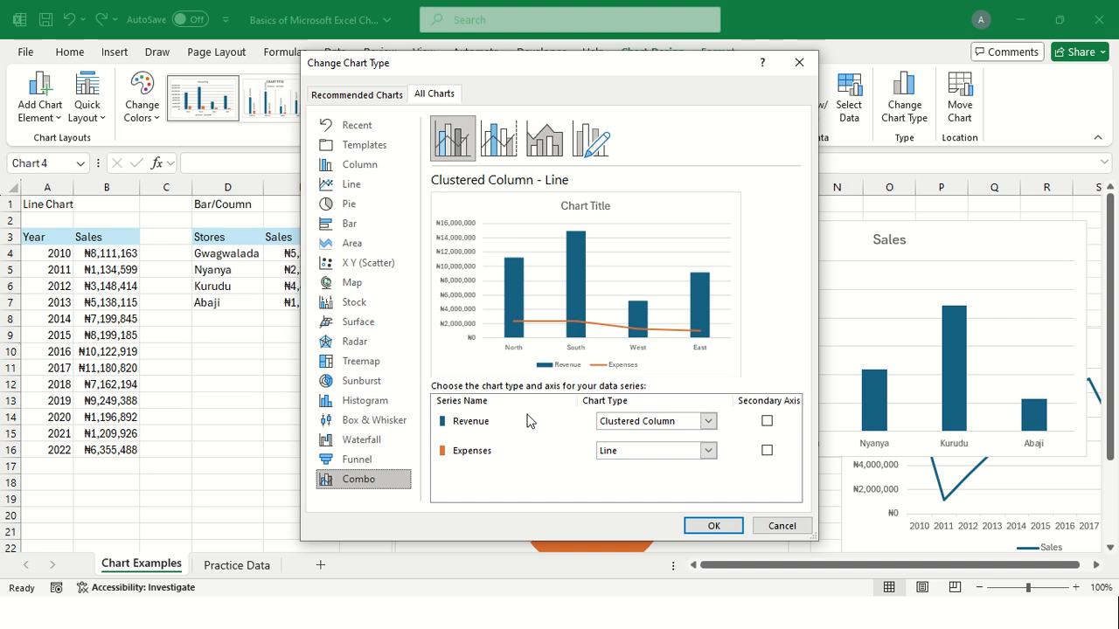
pyautogui.click(693, 524)
pyautogui.moveTo(647, 280); pyautogui.dragTo(515, 276)
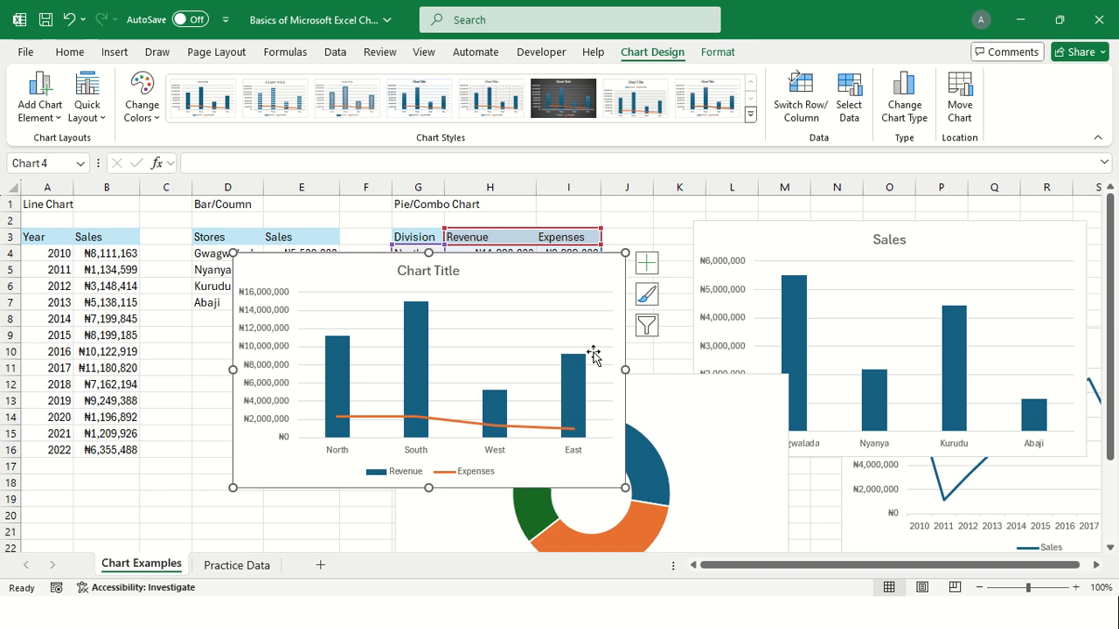
# - Plot the combo chart's Expenses line on the secondary axis and shift the chart slightly farther toward the Year table
pyautogui.doubleClick(433, 426)
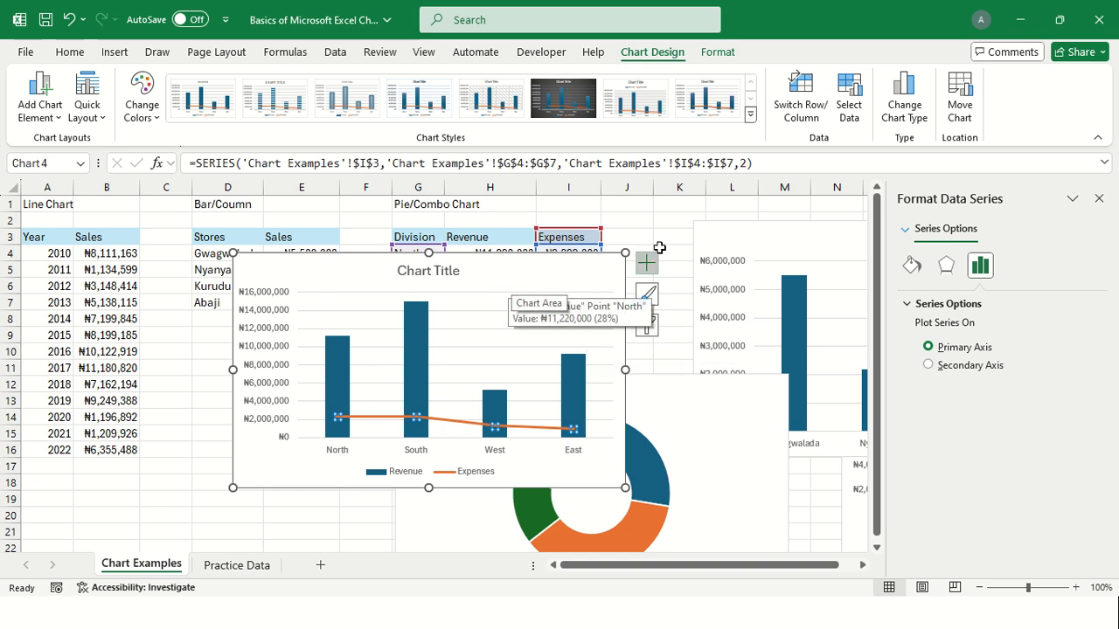
pyautogui.click(673, 220)
pyautogui.click(570, 278)
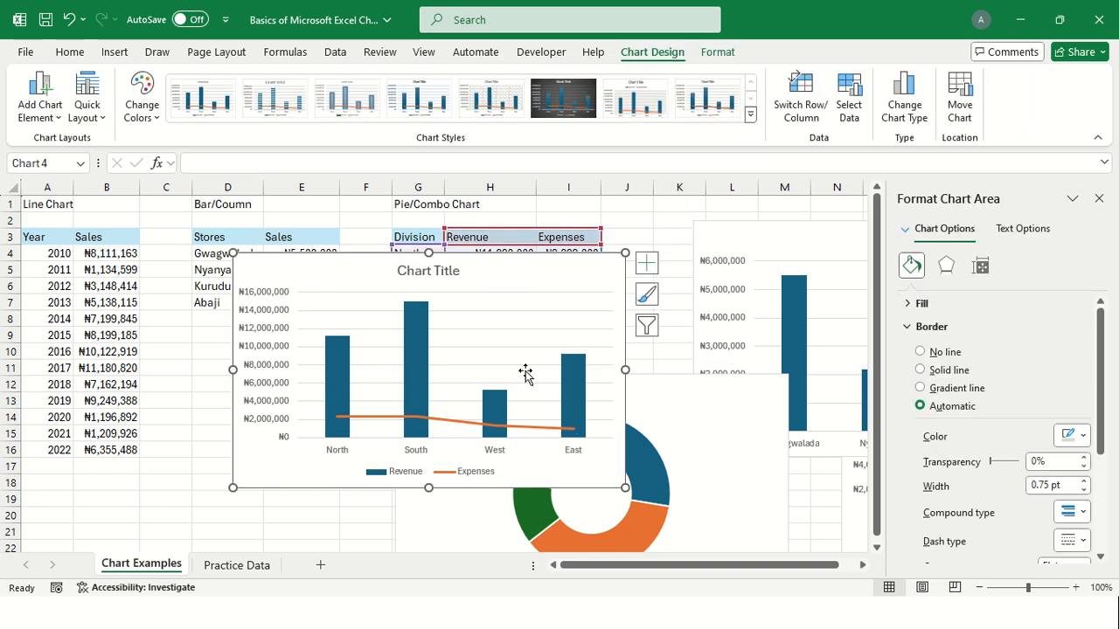
pyautogui.click(443, 424)
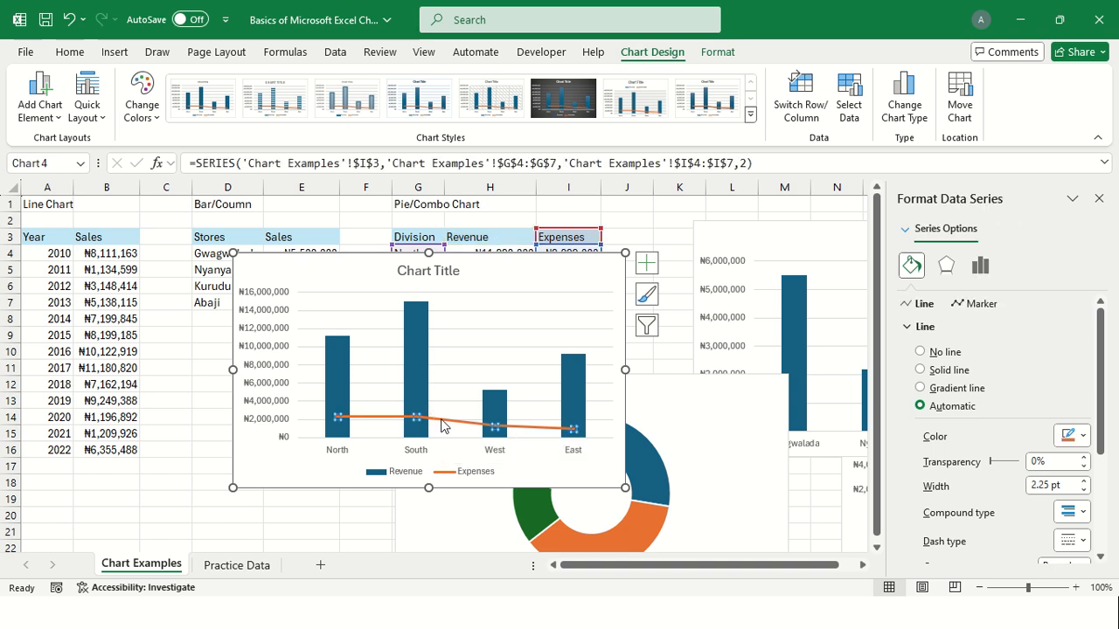
pyautogui.click(977, 268)
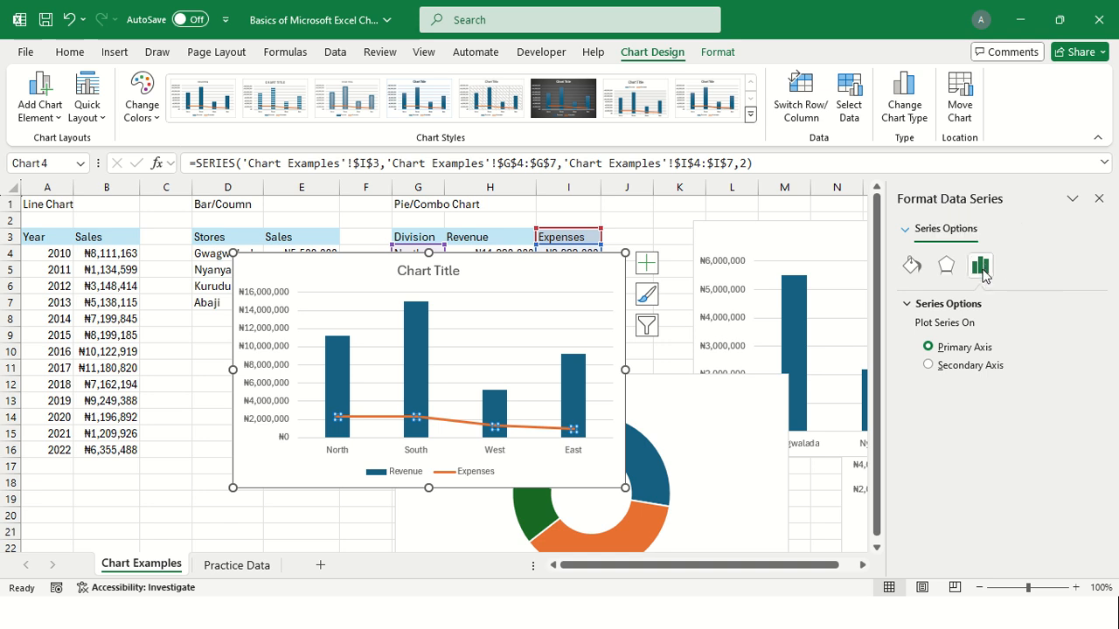
pyautogui.click(929, 366)
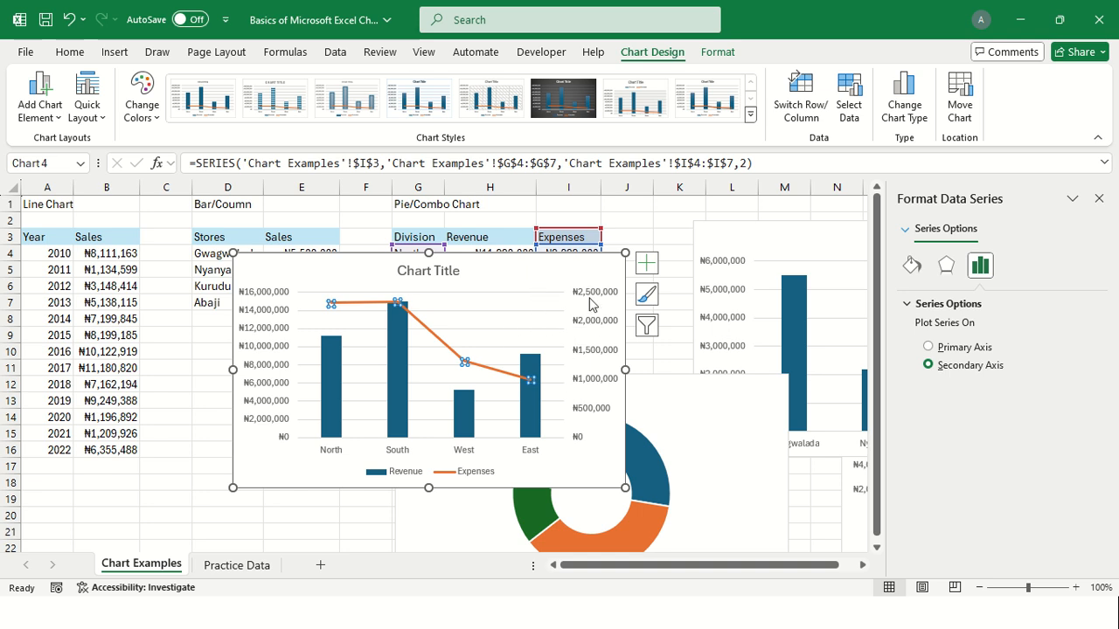
pyautogui.click(557, 276)
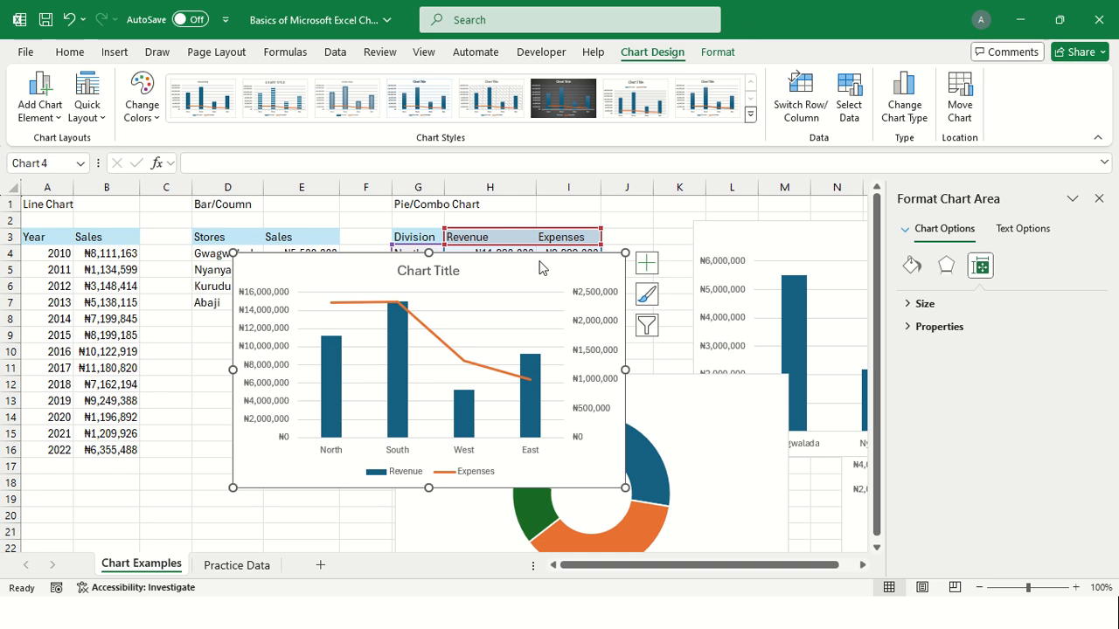
pyautogui.moveTo(540, 273); pyautogui.dragTo(504, 279)
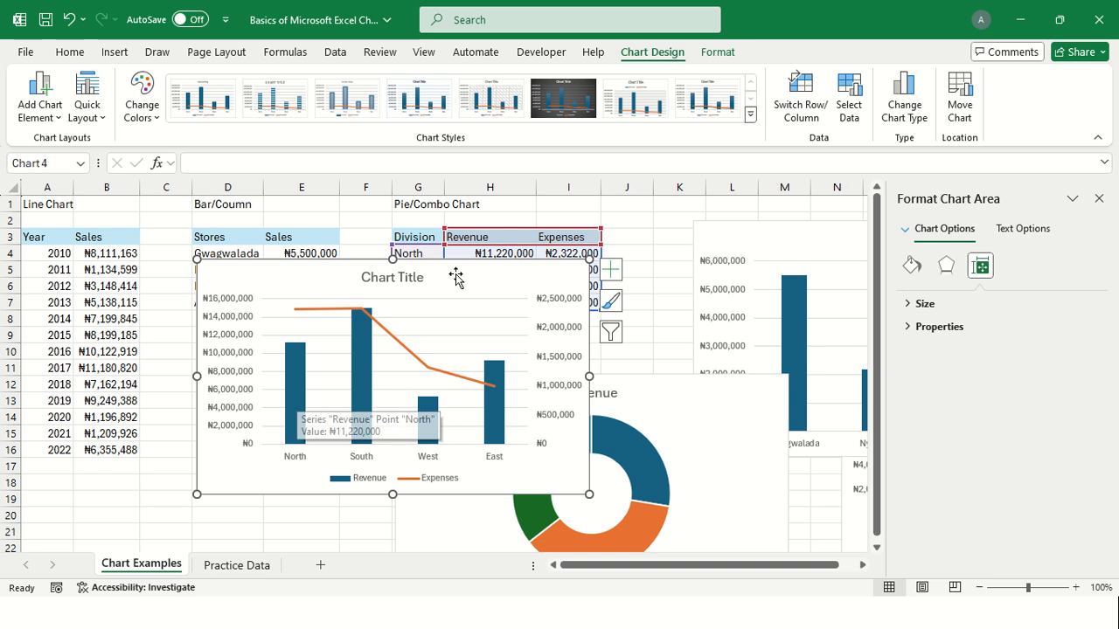
pyautogui.moveTo(466, 284); pyautogui.dragTo(464, 297)
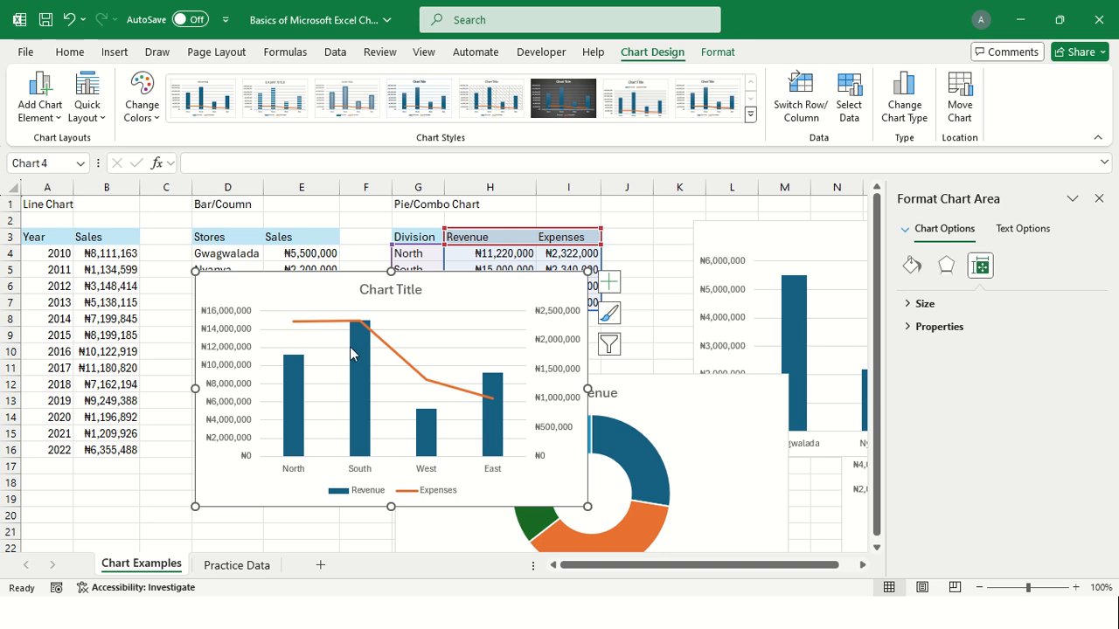
pyautogui.moveTo(486, 295); pyautogui.dragTo(528, 252)
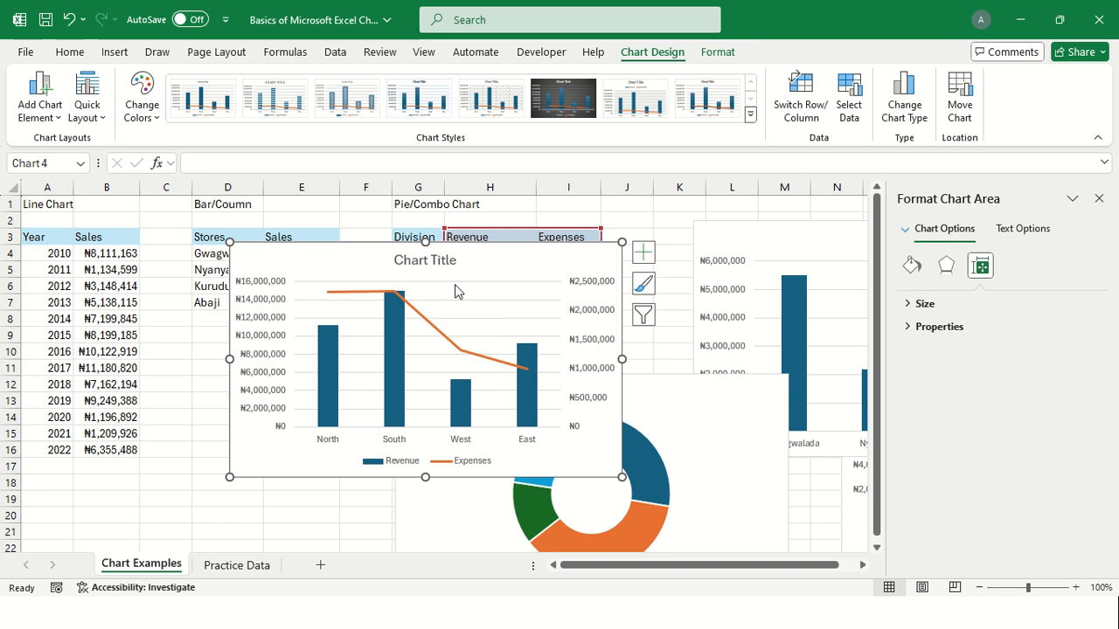
pyautogui.moveTo(512, 266); pyautogui.dragTo(430, 285)
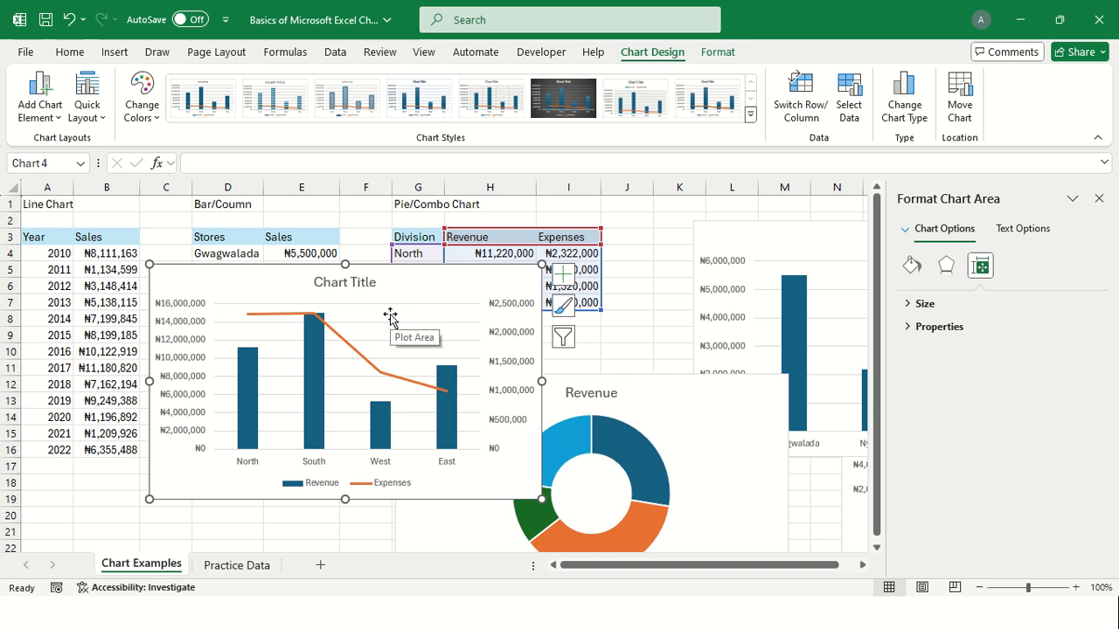
pyautogui.moveTo(434, 295); pyautogui.dragTo(397, 292)
# - Move the Revenue doughnut chart down to around row 22 and the combo chart down to around row 17 beneath the tables
pyautogui.moveTo(664, 385); pyautogui.dragTo(580, 288)
pyautogui.moveTo(737, 565); pyautogui.dragTo(804, 570)
pyautogui.moveTo(594, 312); pyautogui.dragTo(747, 553)
pyautogui.moveTo(380, 257); pyautogui.dragTo(388, 451)
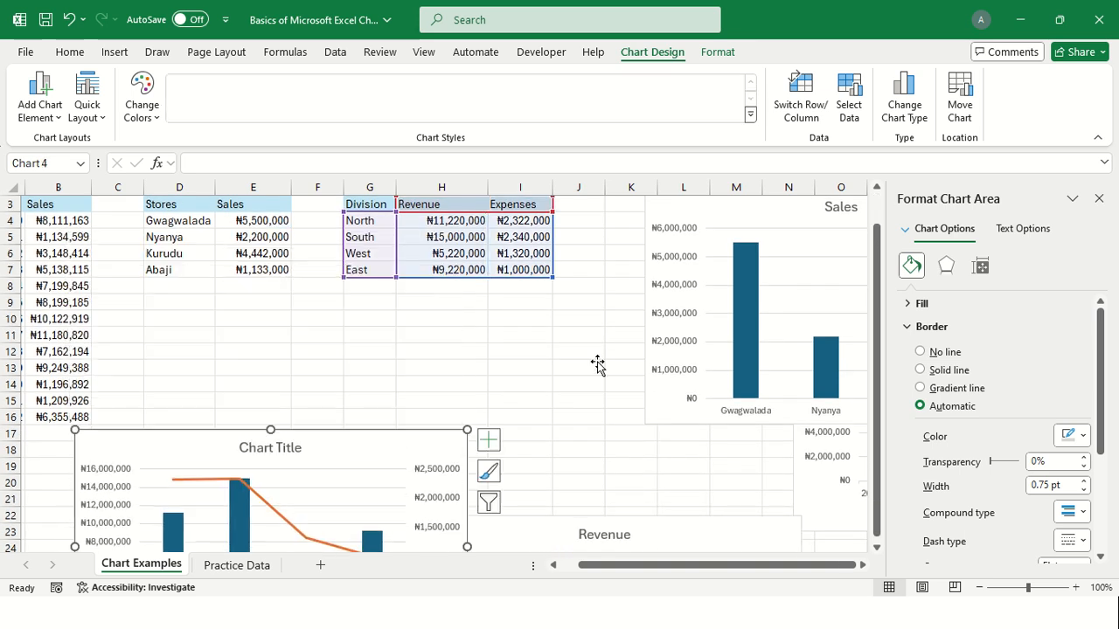
# - Move the store Sales column chart beside the Stores table and lower the combo chart to around row 20, clear of it
pyautogui.moveTo(757, 232); pyautogui.dragTo(417, 242)
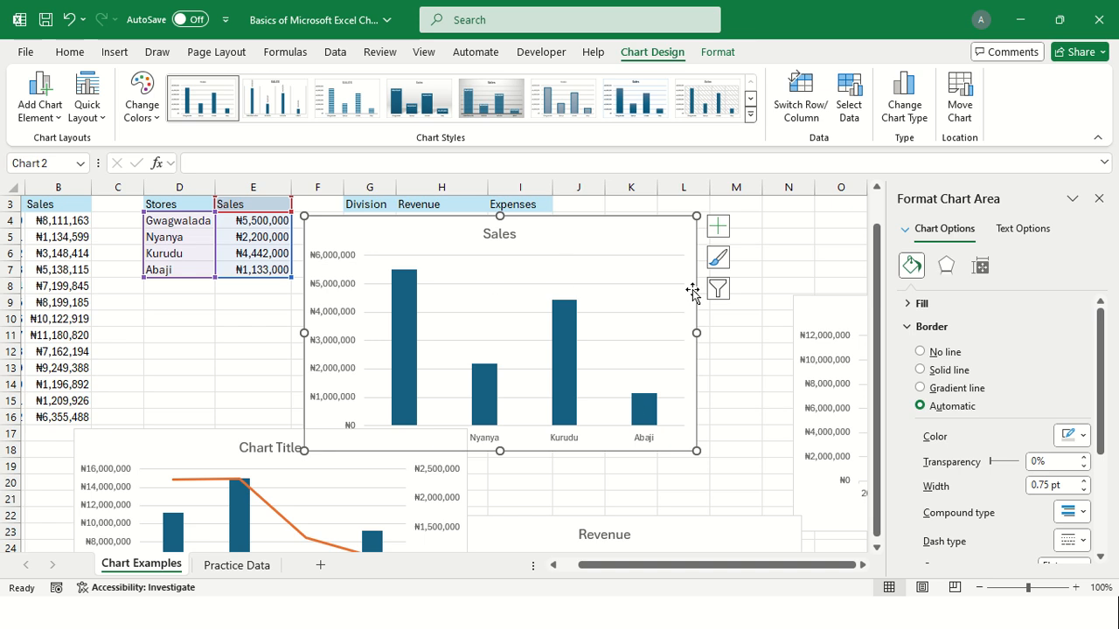
pyautogui.click(787, 254)
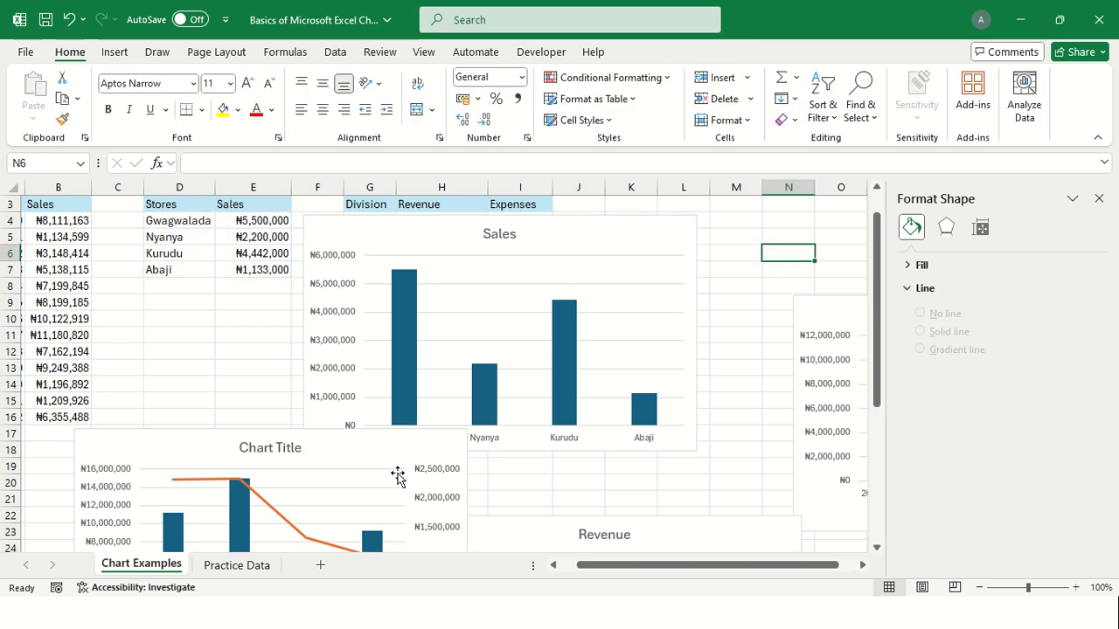
pyautogui.moveTo(368, 464); pyautogui.dragTo(362, 499)
pyautogui.click(777, 232)
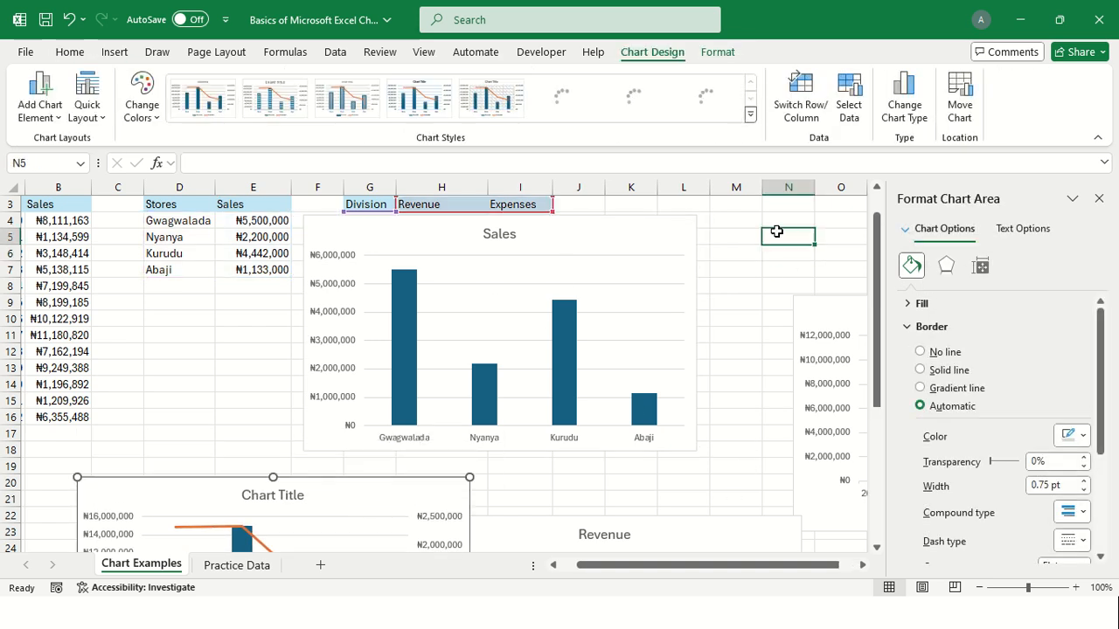
# - Change the store column chart's title to "Sales Across Stores"
pyautogui.click(574, 231)
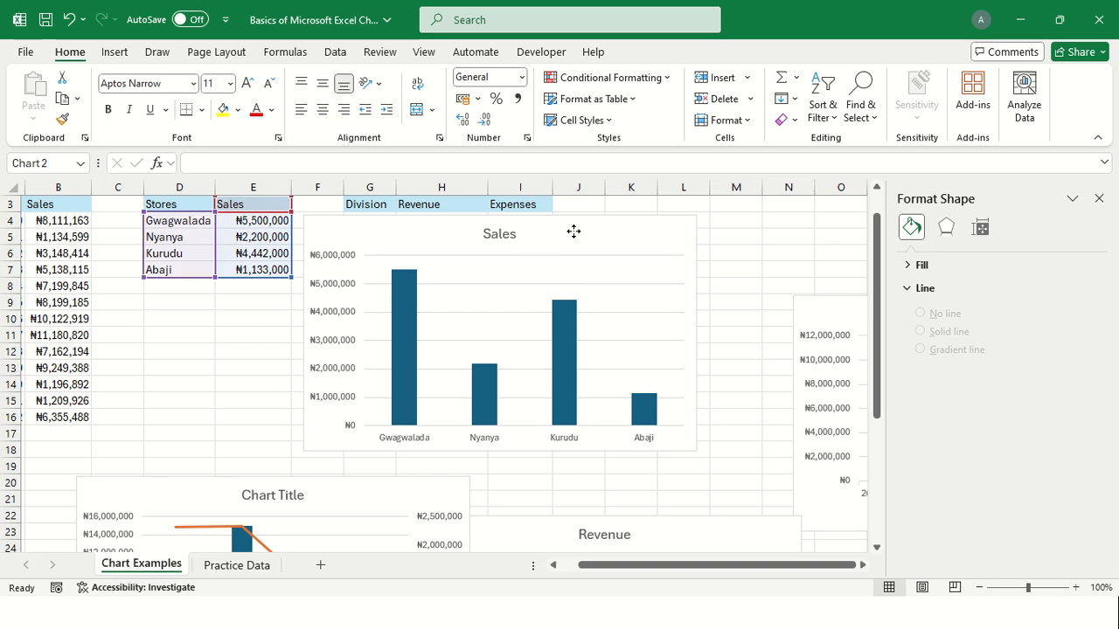
pyautogui.click(508, 236)
pyautogui.doubleClick(503, 235)
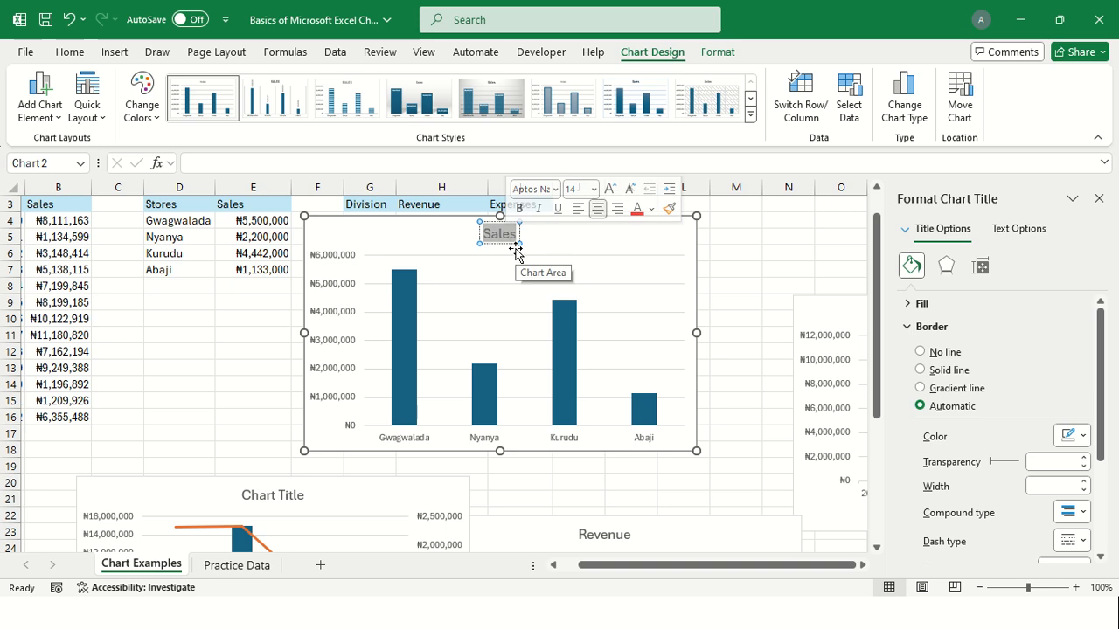
pyautogui.write('Sales')
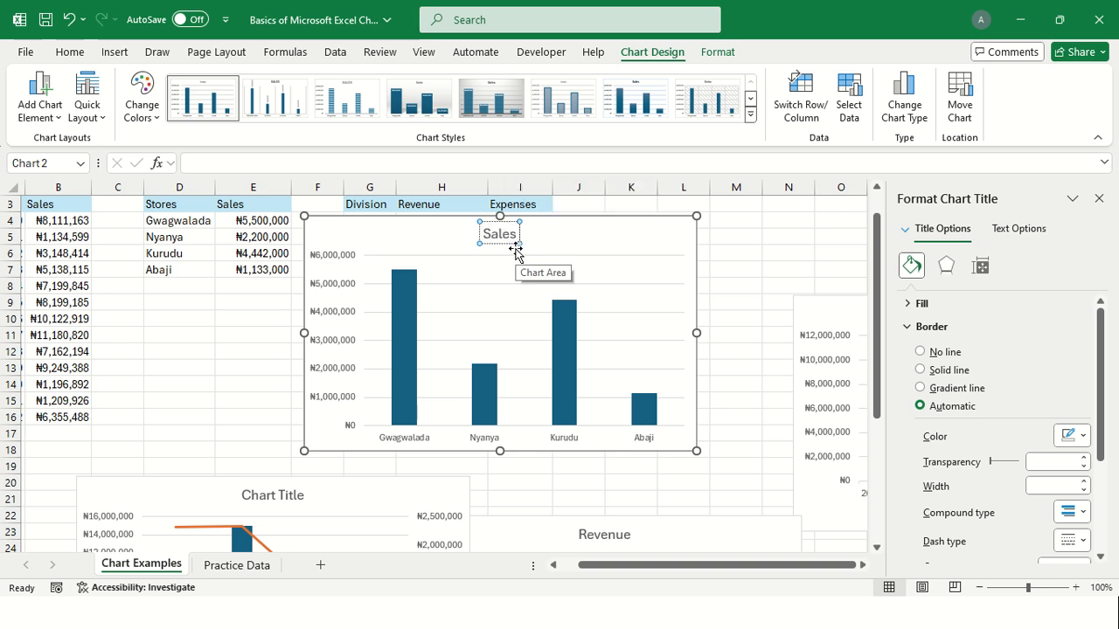
pyautogui.write(' Acroos')
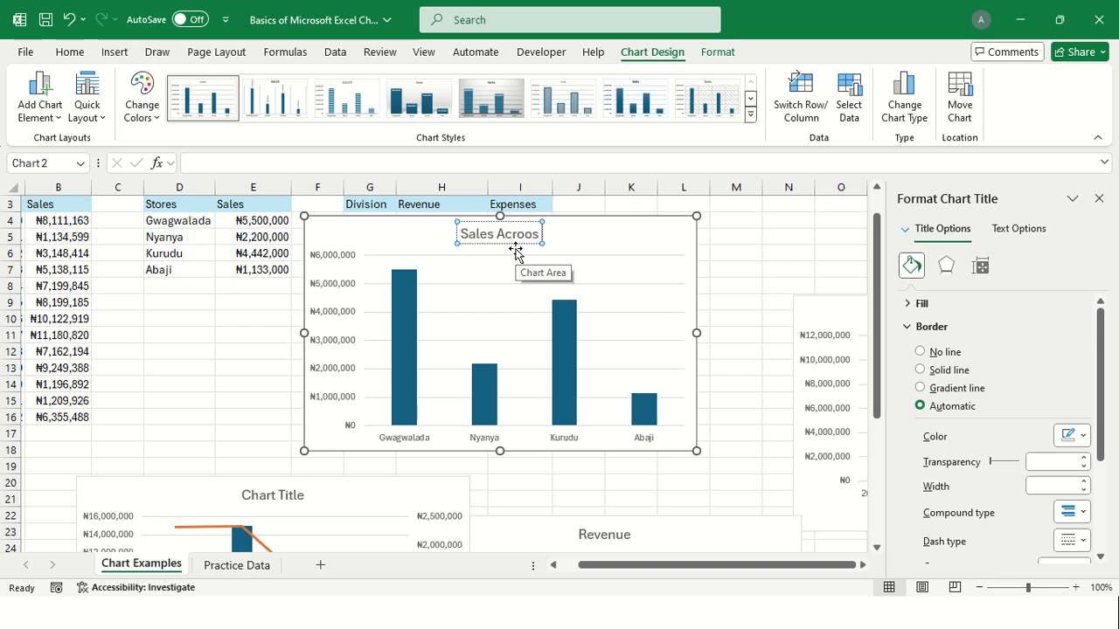
pyautogui.press('BackSpace')
pyautogui.press('BackSpace')
pyautogui.press('BackSpace')
pyautogui.press('BackSpace')
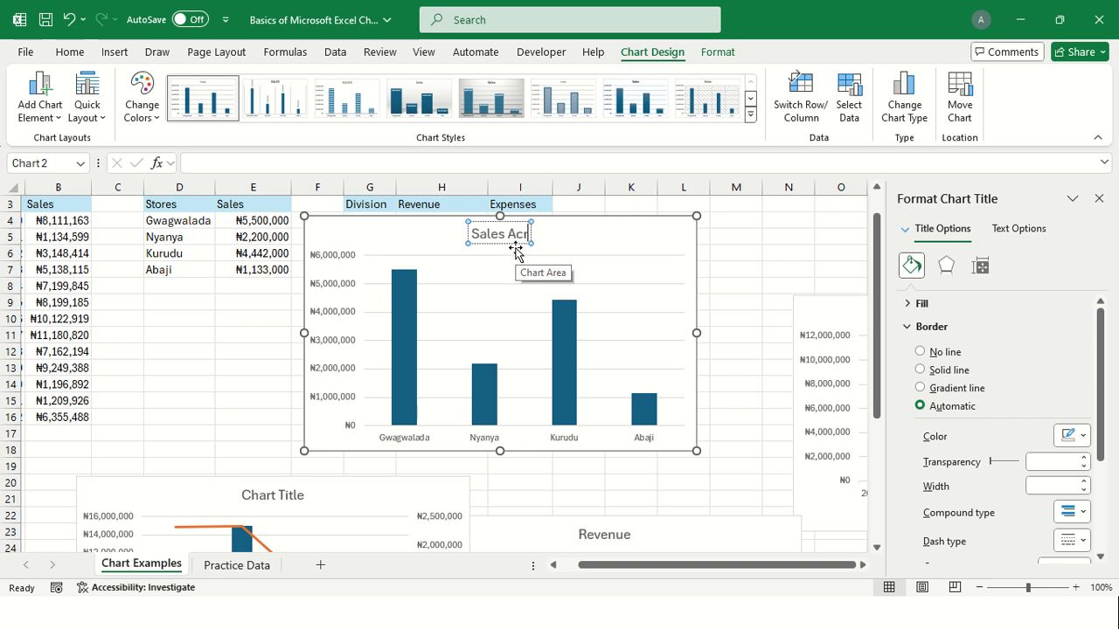
pyautogui.write('cros')
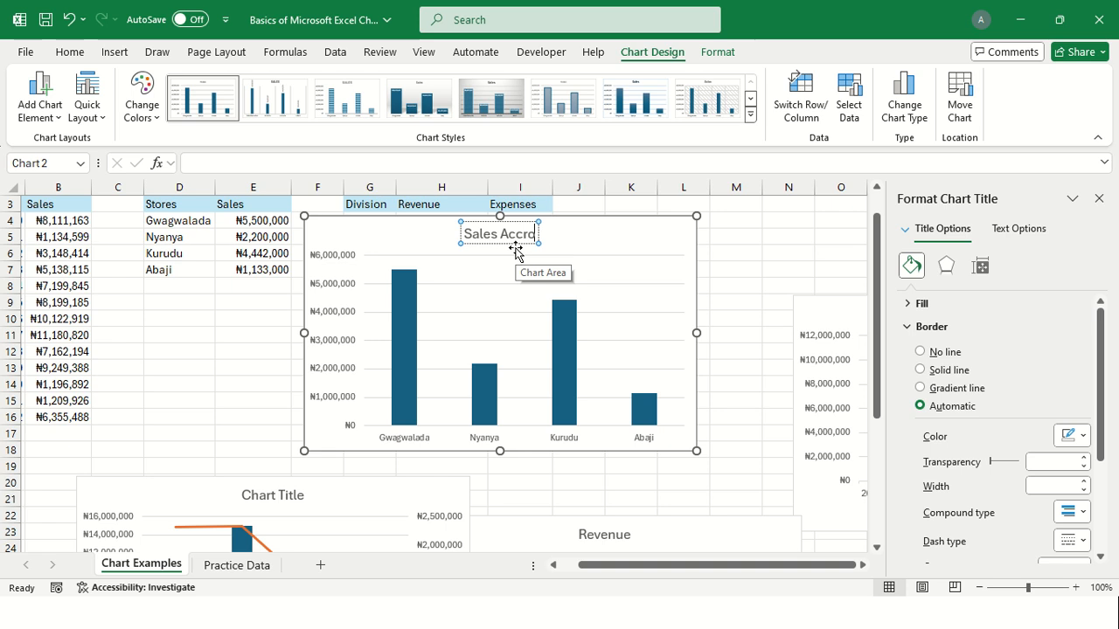
pyautogui.press('BackSpace')
pyautogui.press('BackSpace')
pyautogui.press('BackSpace')
pyautogui.press('BackSpace')
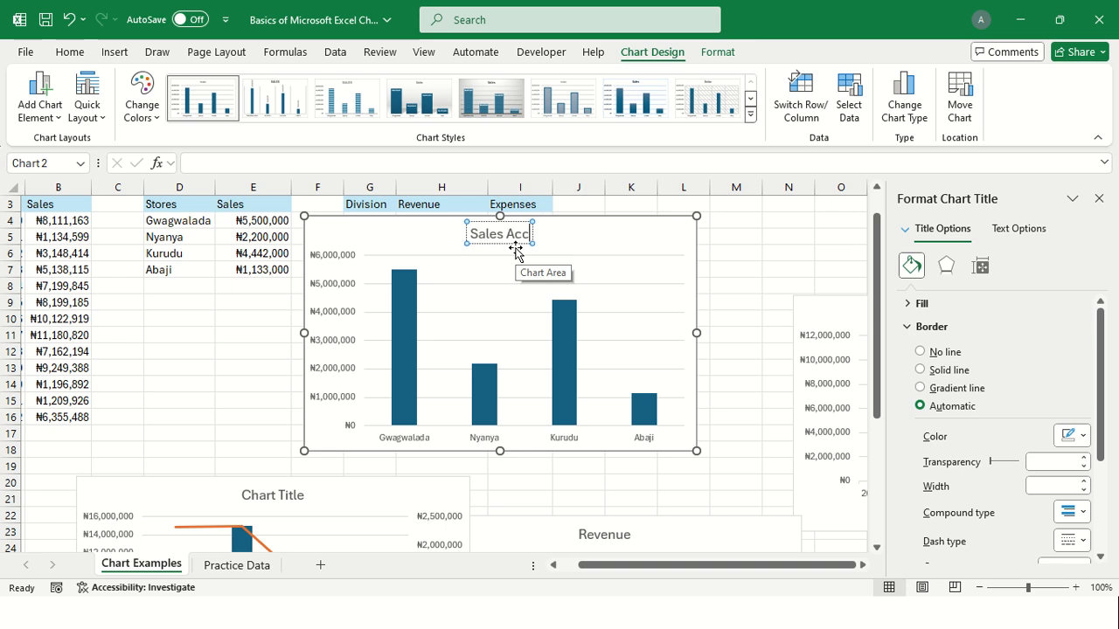
pyautogui.write('ro')
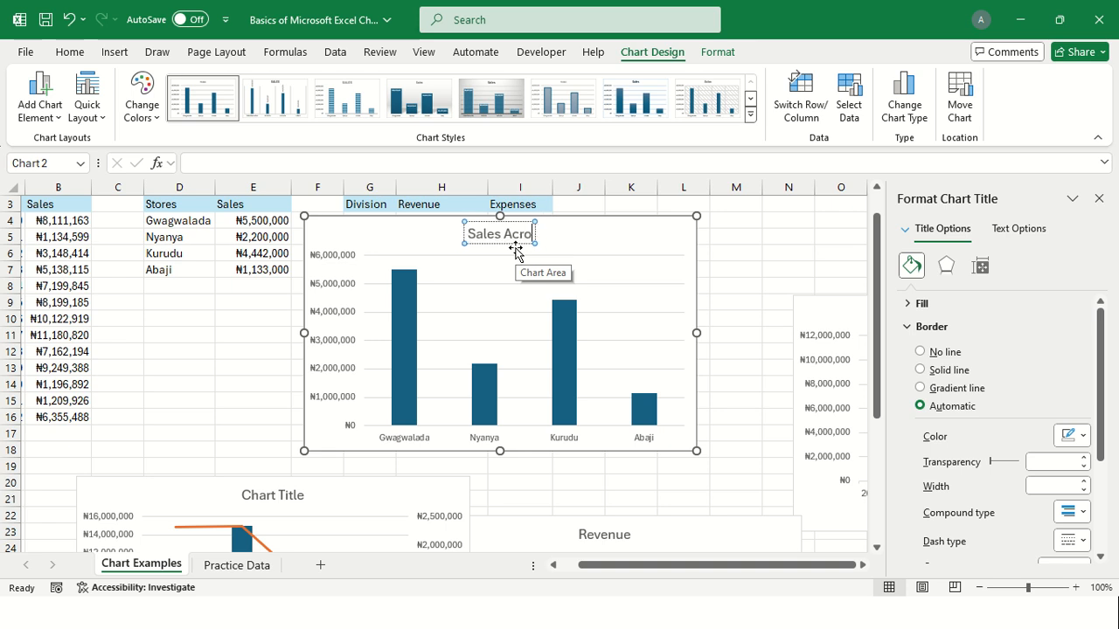
pyautogui.write('ss')
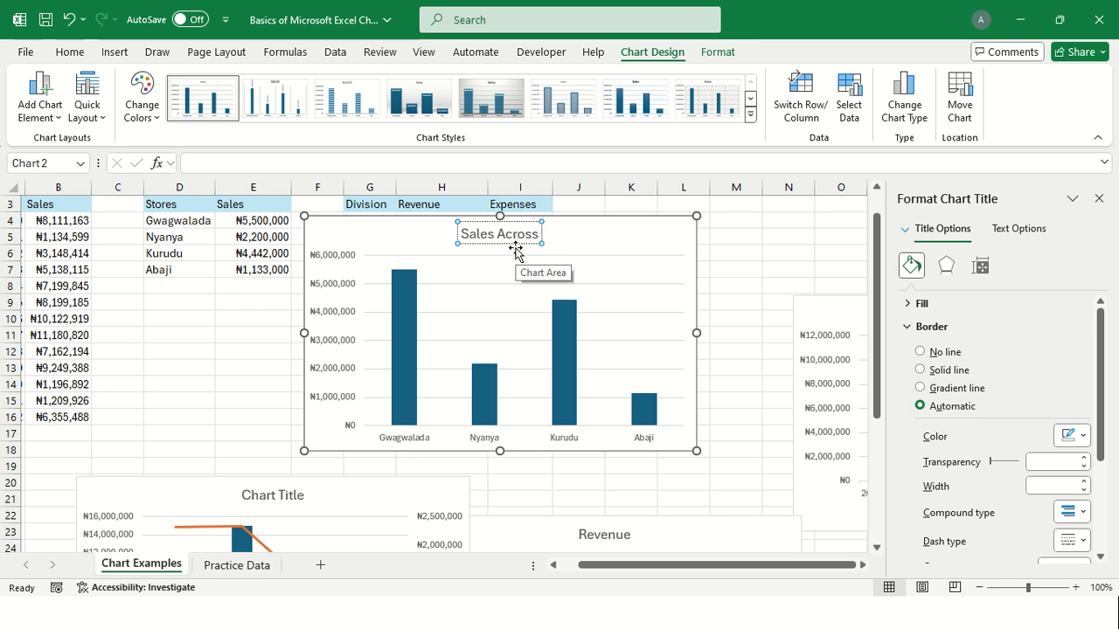
pyautogui.write('S')
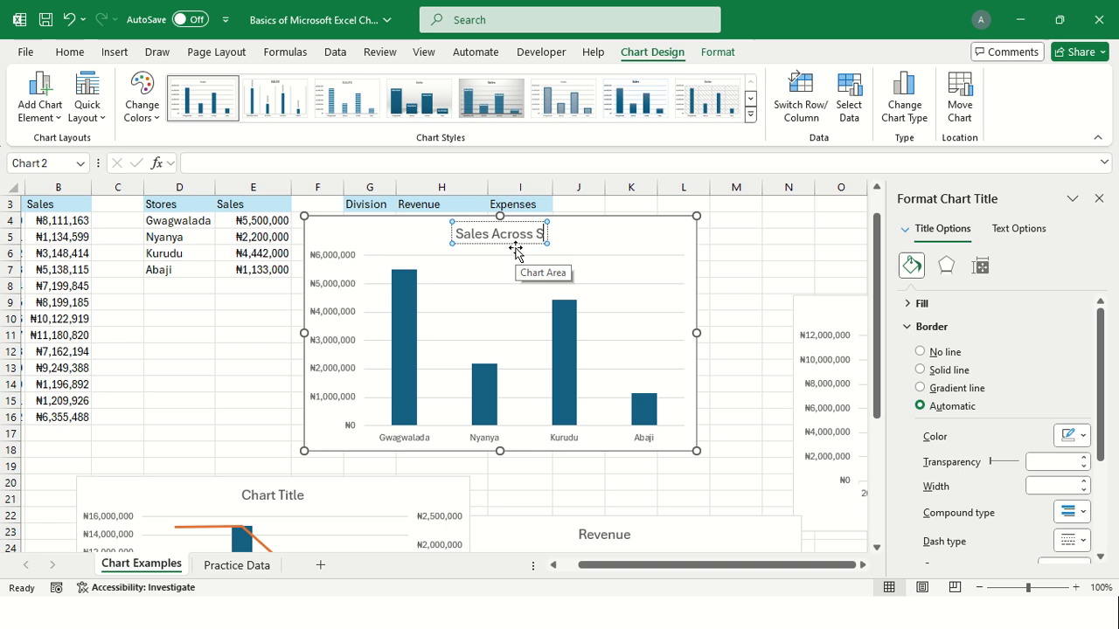
pyautogui.write('tores')
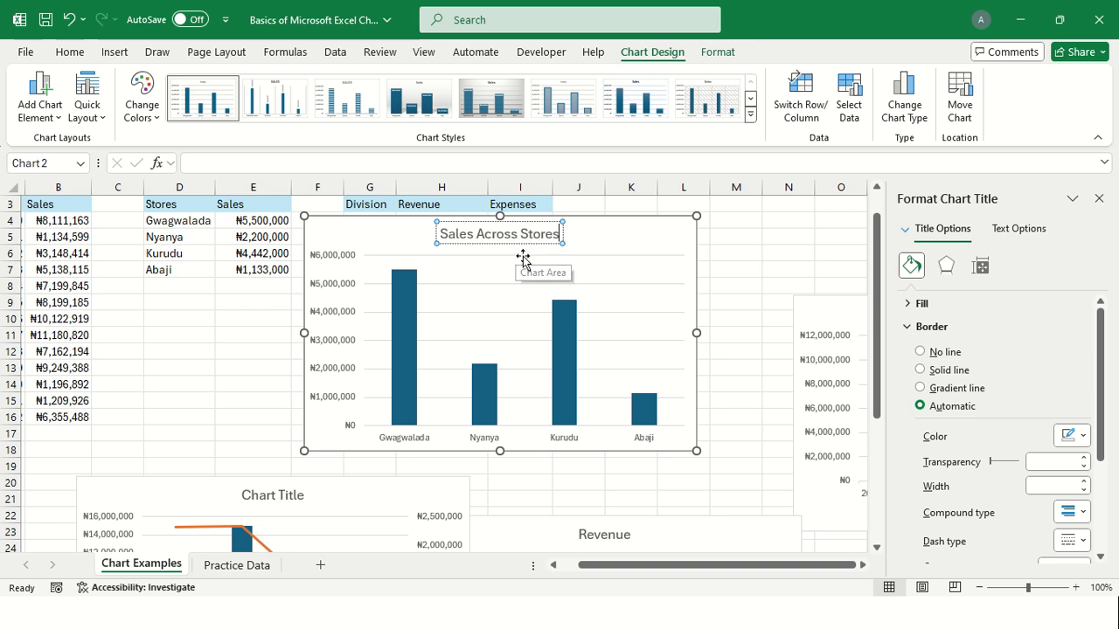
pyautogui.click(626, 229)
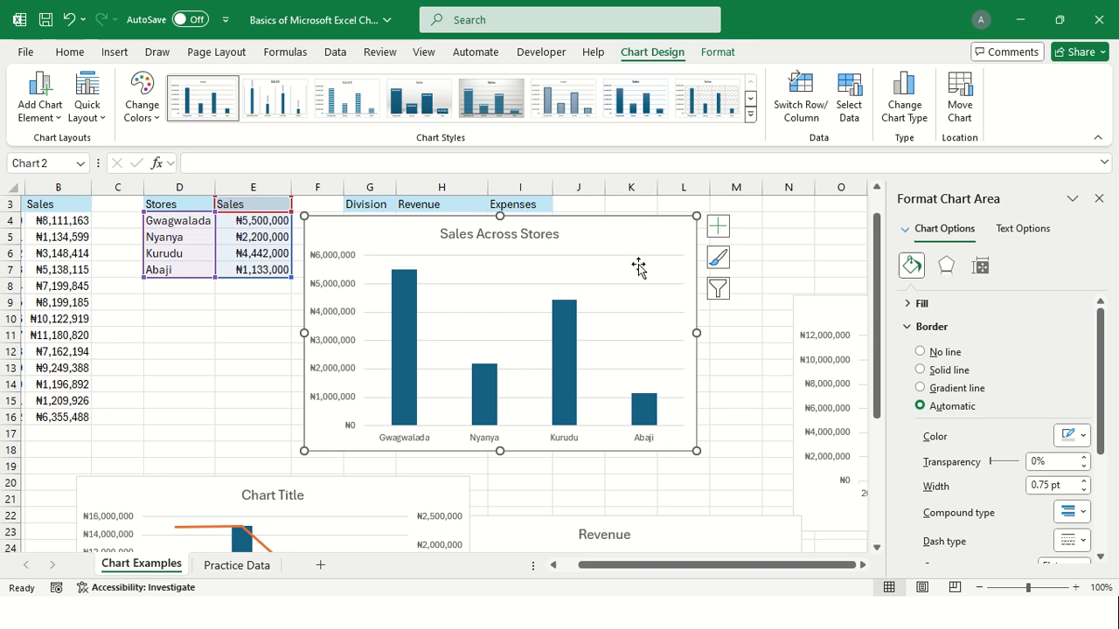
# - Remove the gridlines from the Sales Across Stores chart
pyautogui.click(717, 235)
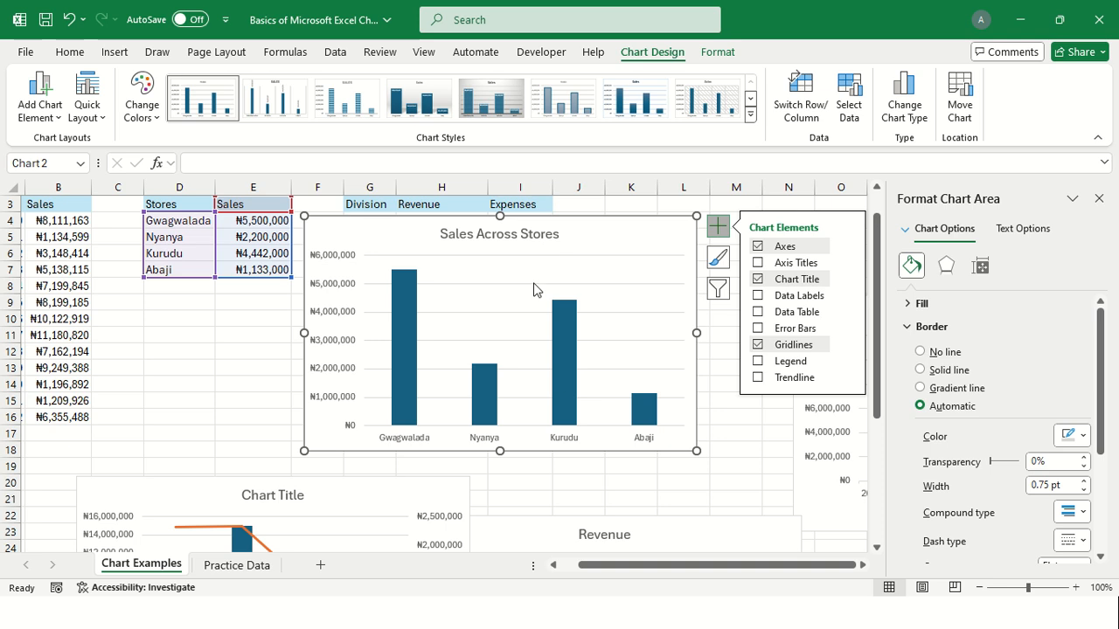
pyautogui.click(680, 258)
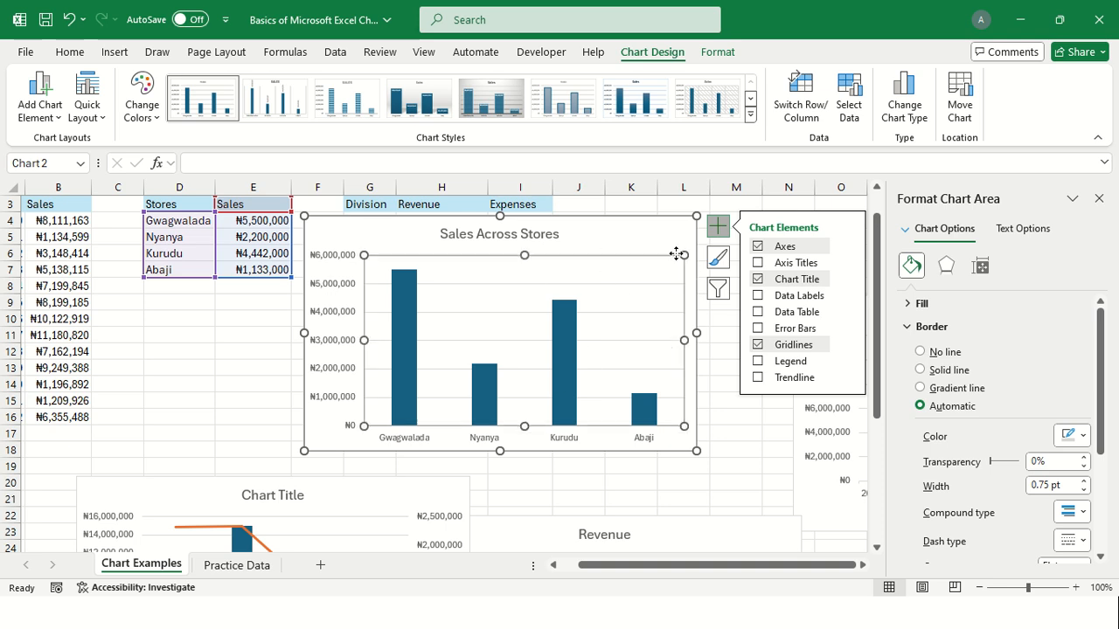
pyautogui.click(689, 236)
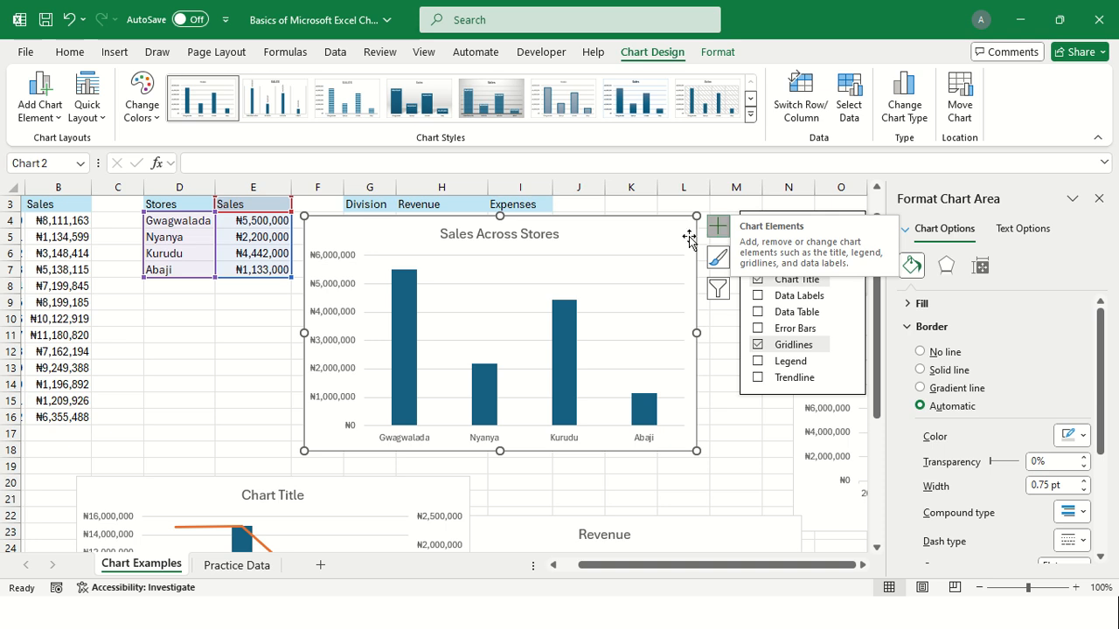
pyautogui.click(718, 231)
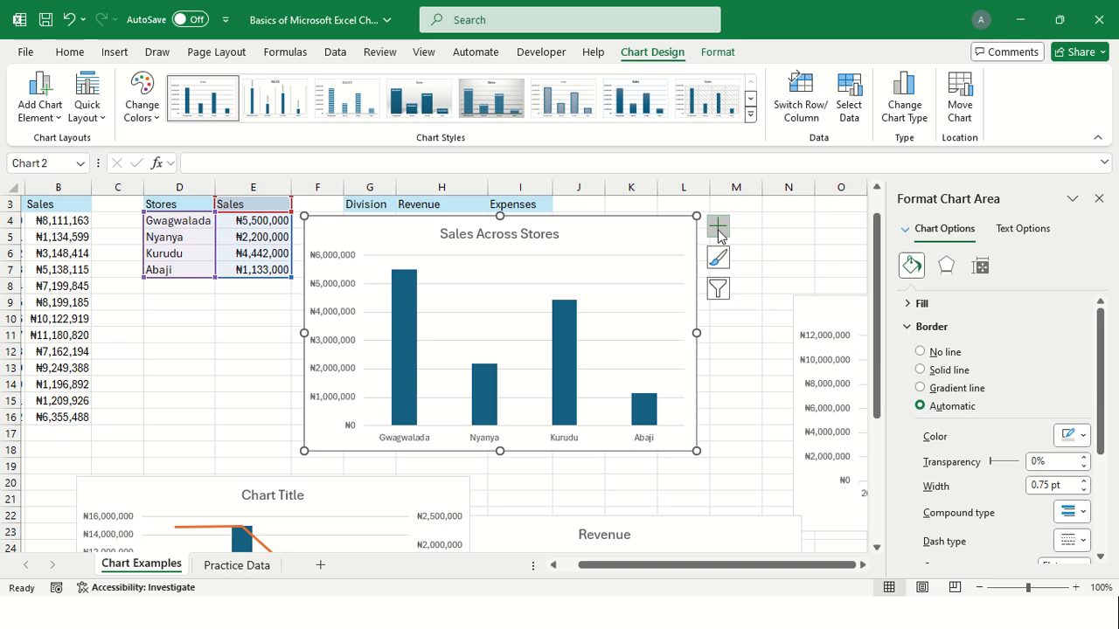
pyautogui.click(717, 231)
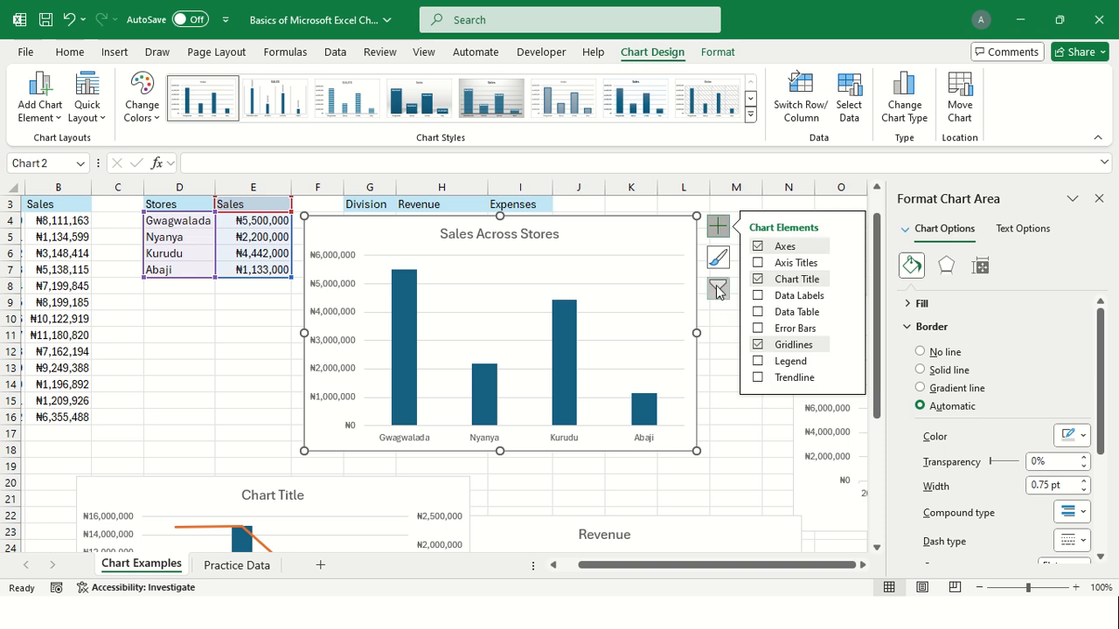
pyautogui.click(758, 346)
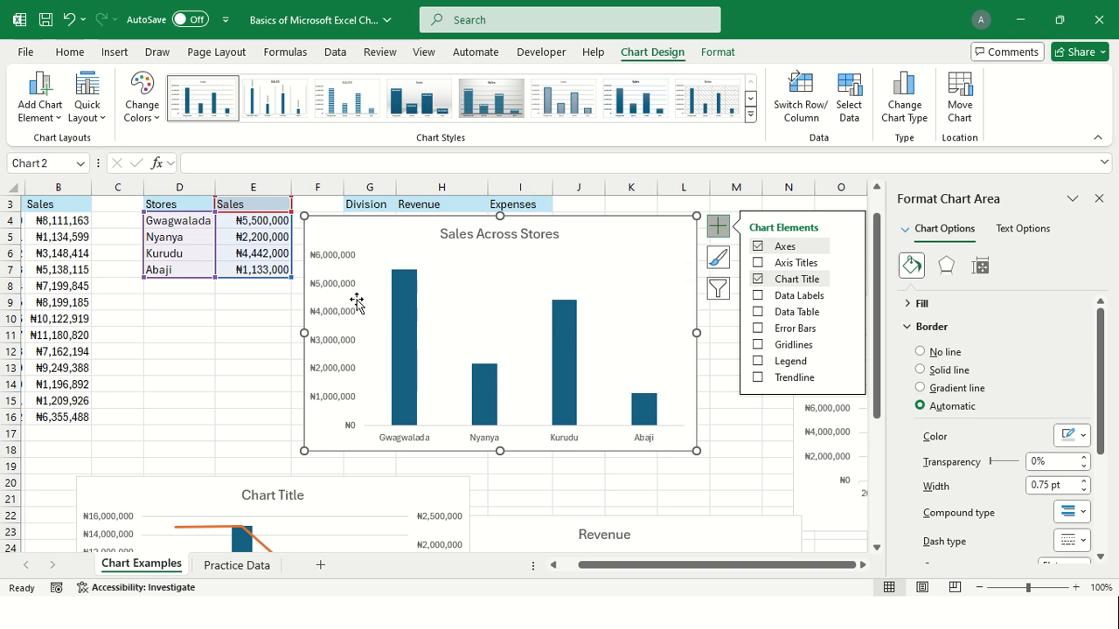
# - Hide the Sales Across Stores chart's primary vertical axis while keeping its primary horizontal axis displayed
pyautogui.click(758, 247)
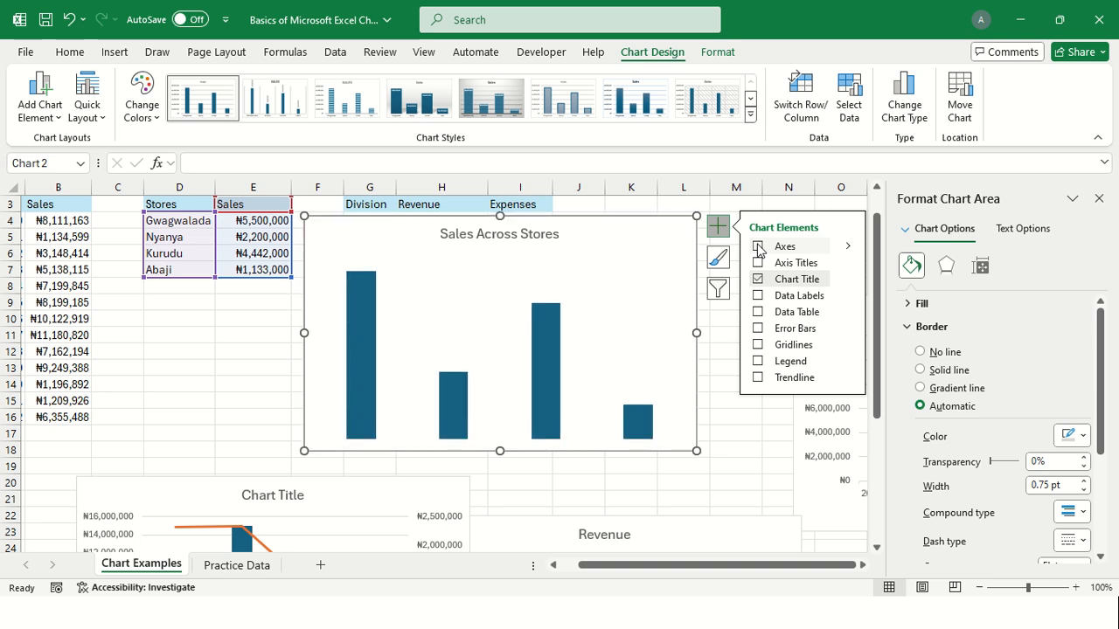
pyautogui.click(758, 248)
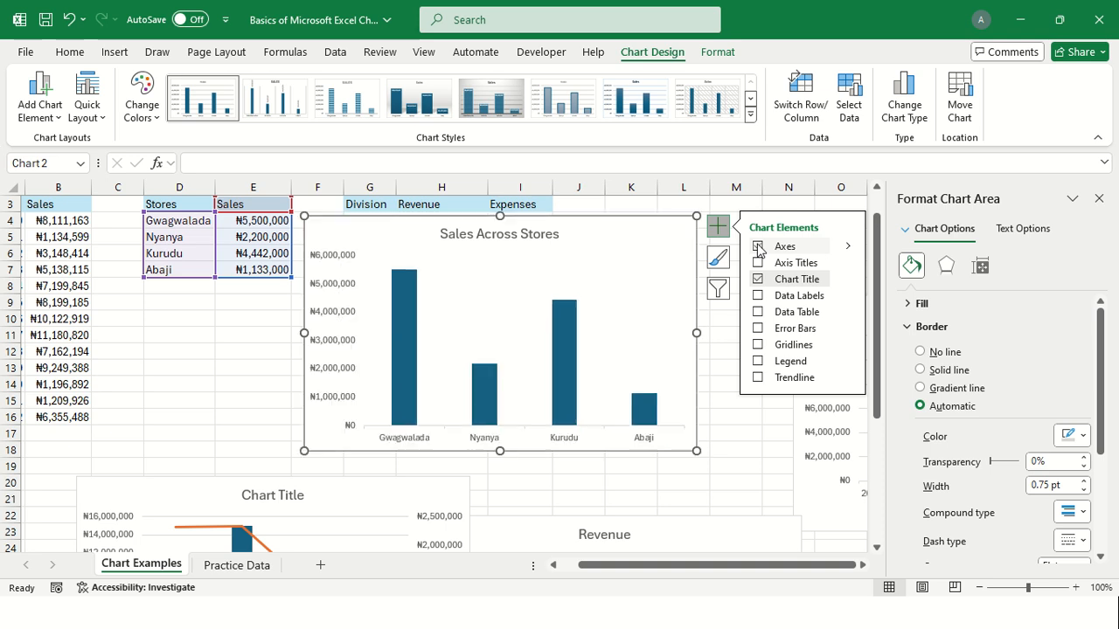
pyautogui.click(848, 248)
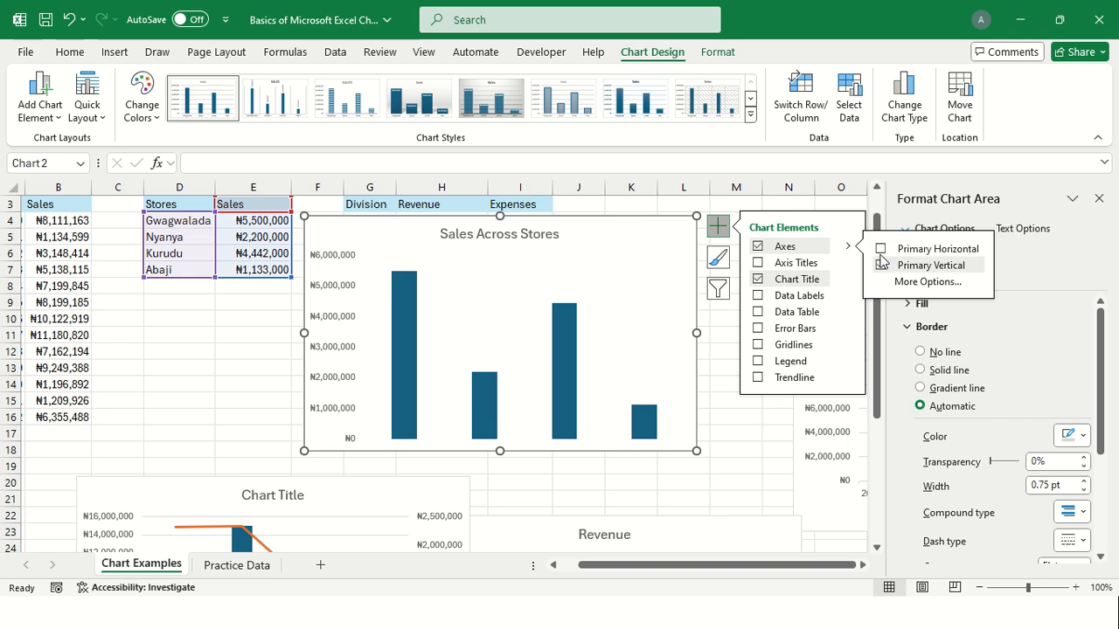
pyautogui.click(880, 249)
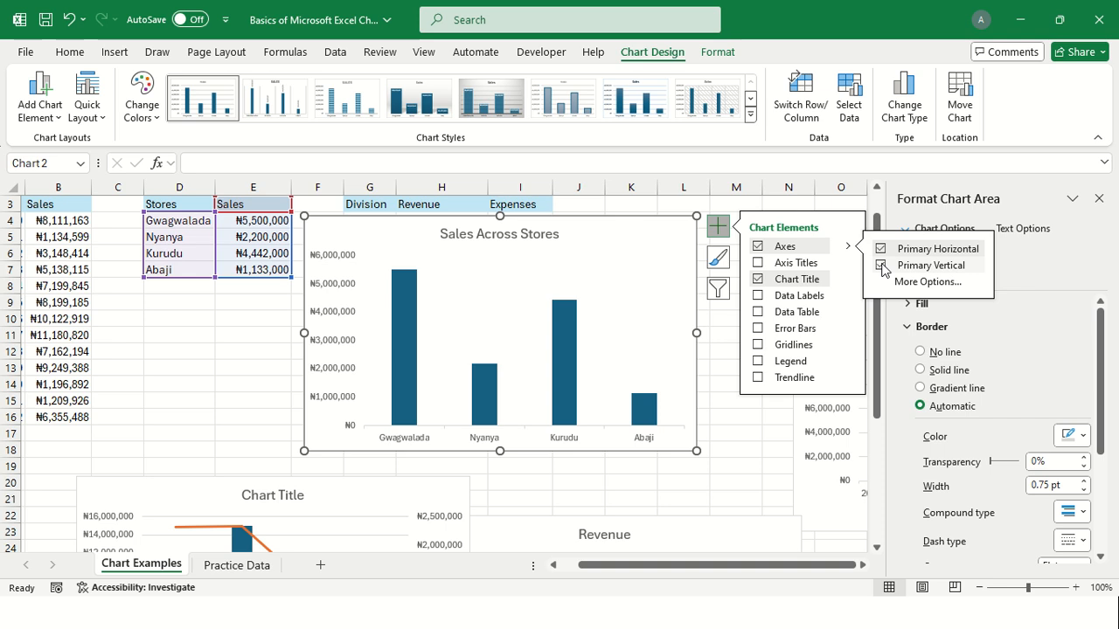
pyautogui.click(882, 266)
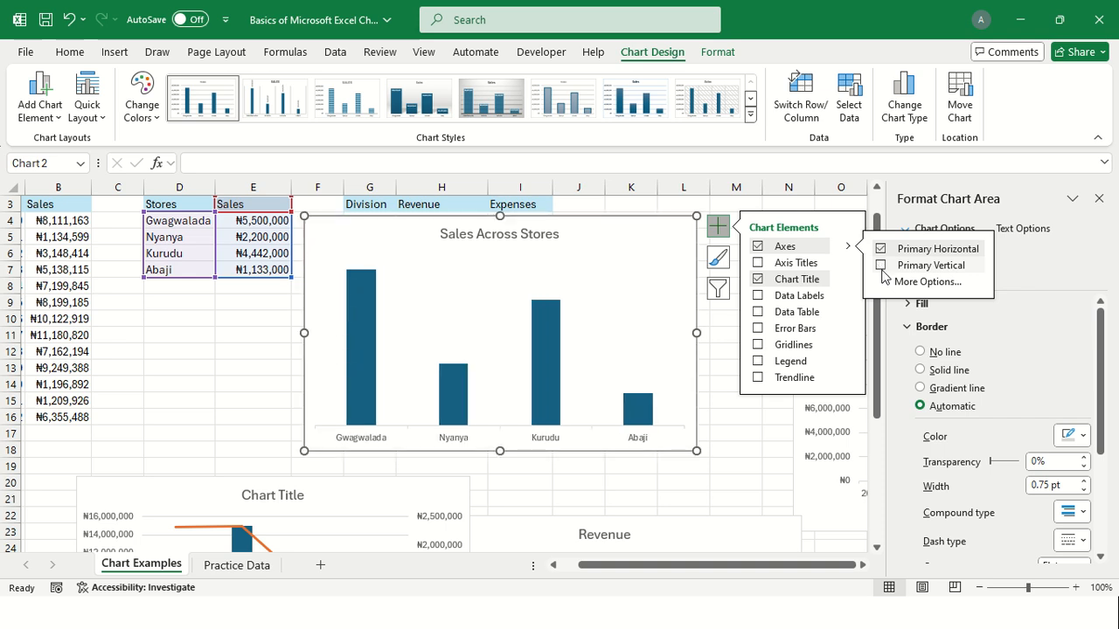
# - Add data labels to the store columns and shift the chart slightly down and toward the Stores table
pyautogui.click(758, 298)
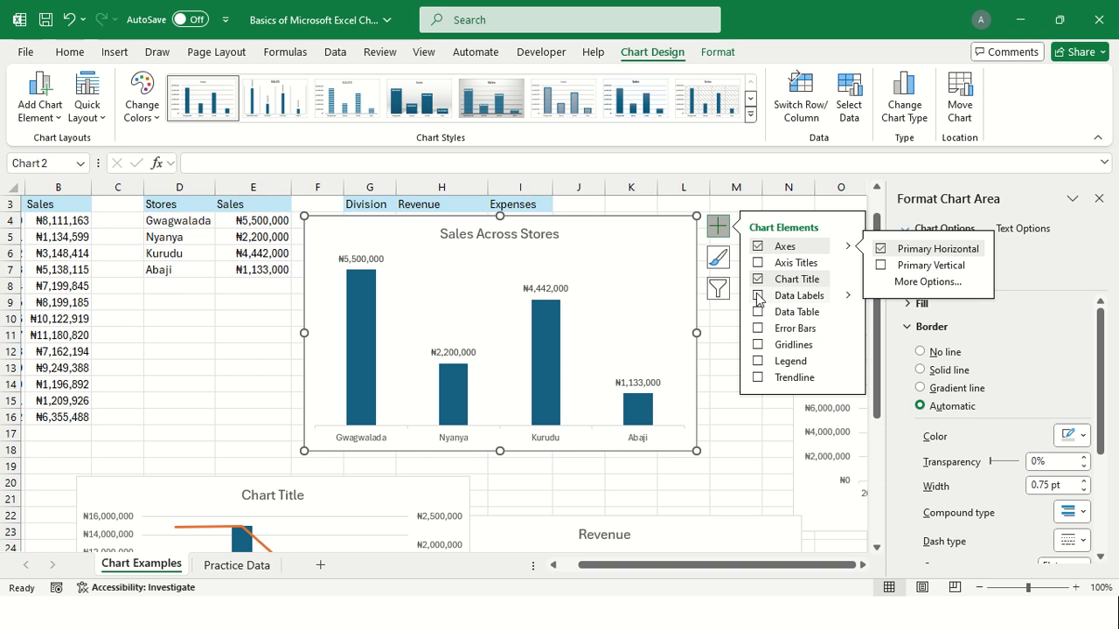
pyautogui.click(643, 256)
pyautogui.click(645, 241)
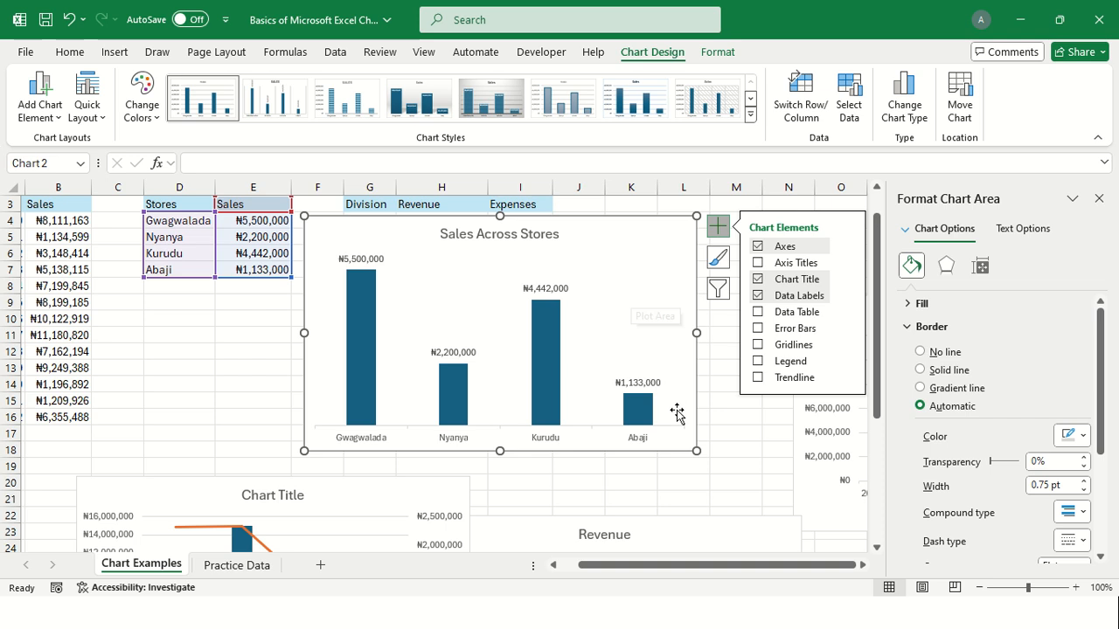
pyautogui.moveTo(656, 235); pyautogui.dragTo(638, 245)
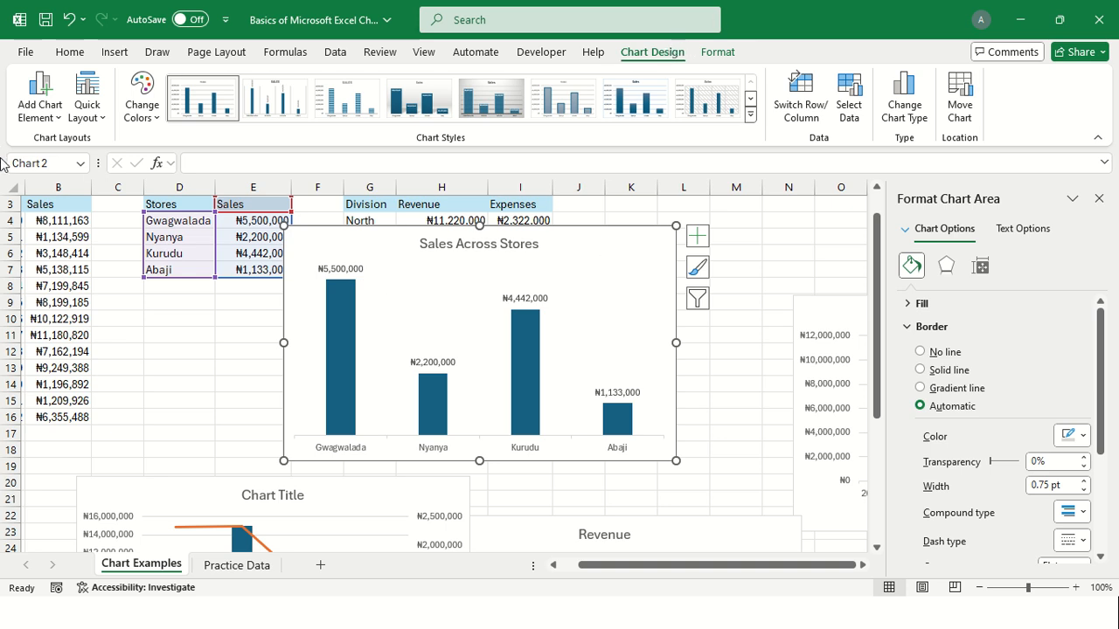
# - Apply the first Monochromatic color palette to the Sales Across Stores chart
pyautogui.click(58, 122)
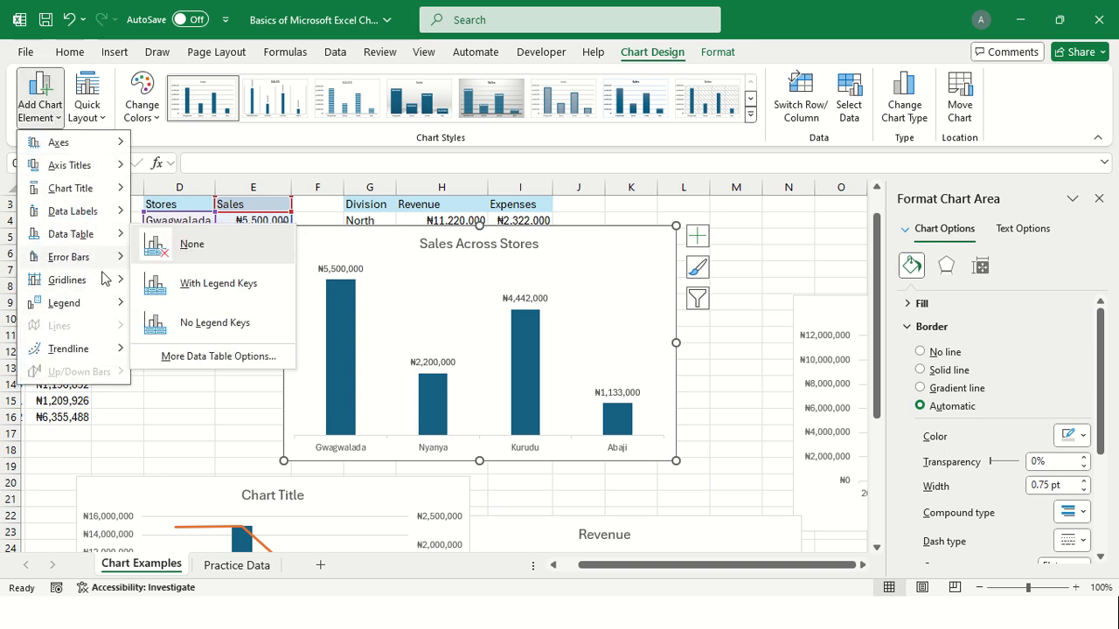
pyautogui.moveTo(100, 304)
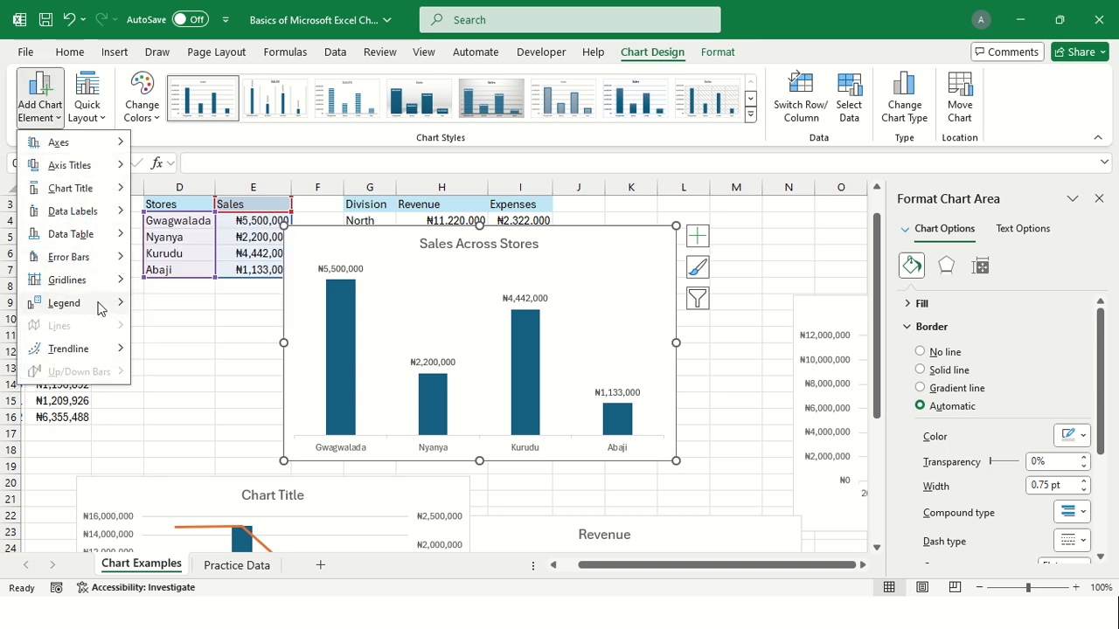
pyautogui.click(105, 120)
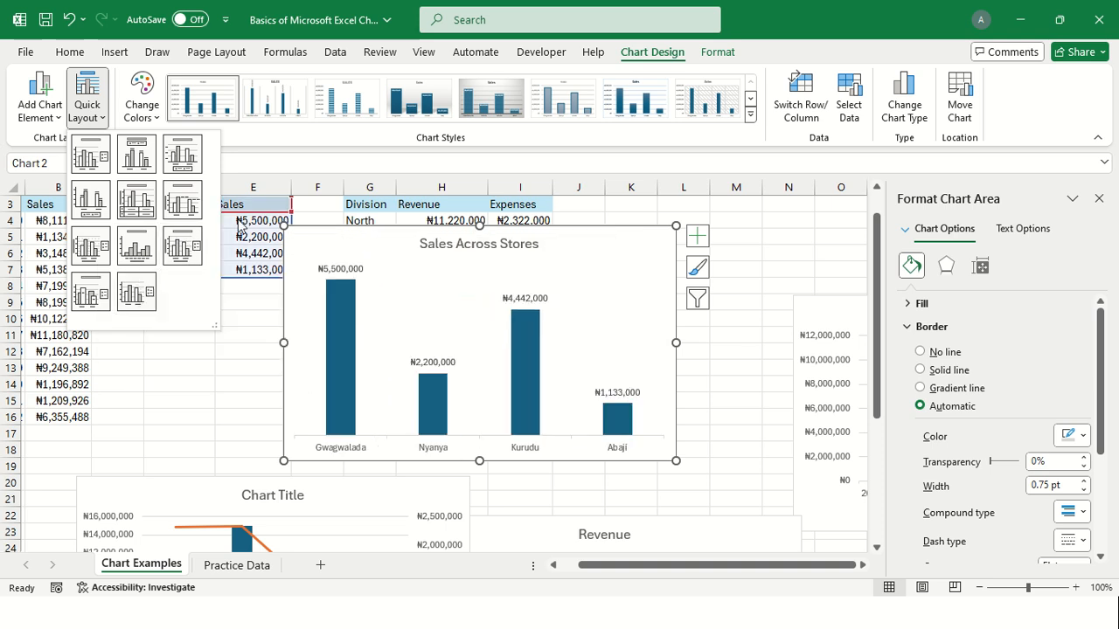
pyautogui.click(155, 122)
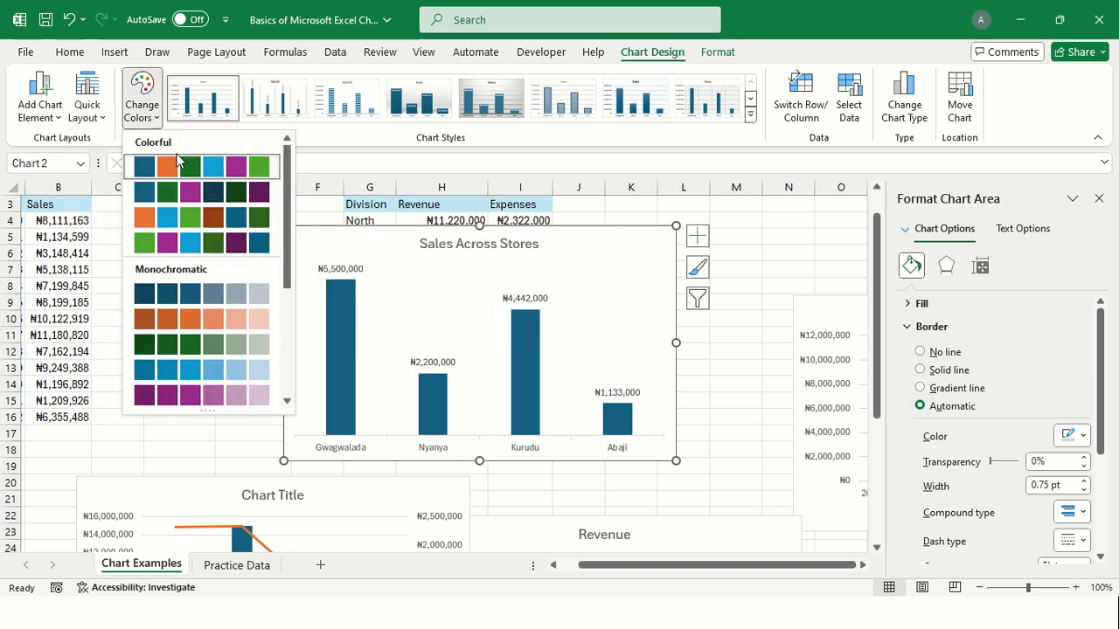
pyautogui.click(199, 298)
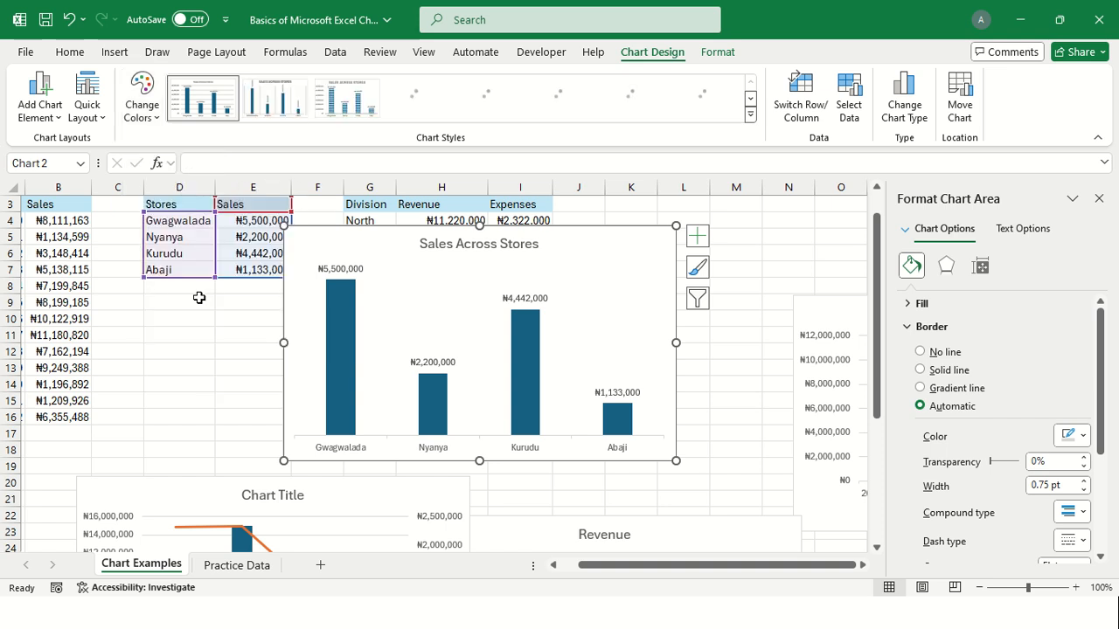
pyautogui.click(155, 122)
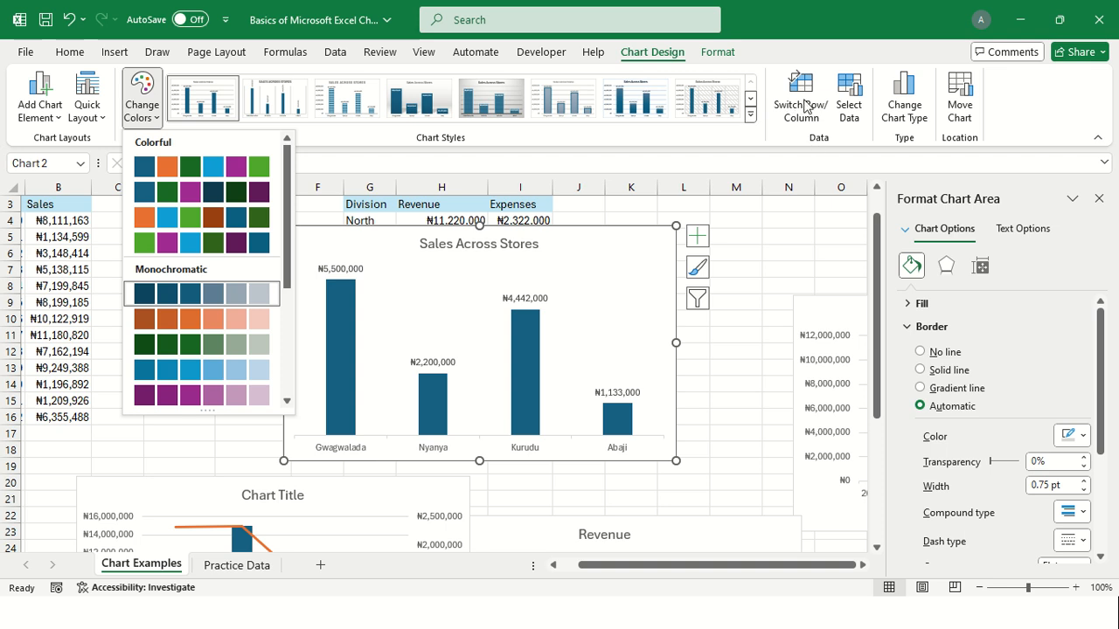
pyautogui.click(823, 136)
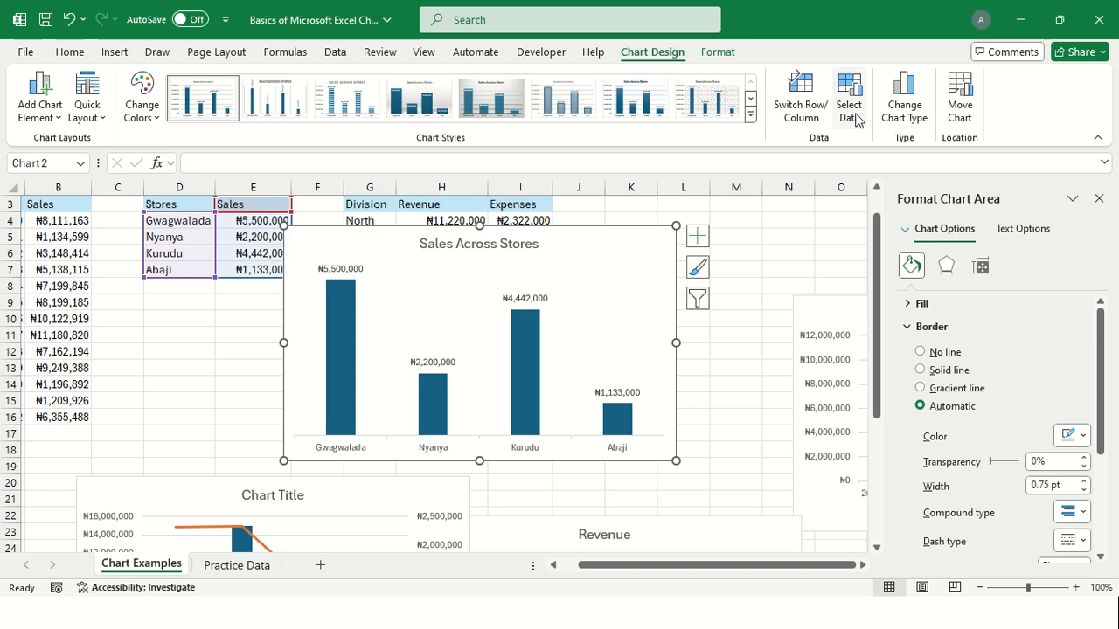
pyautogui.click(908, 96)
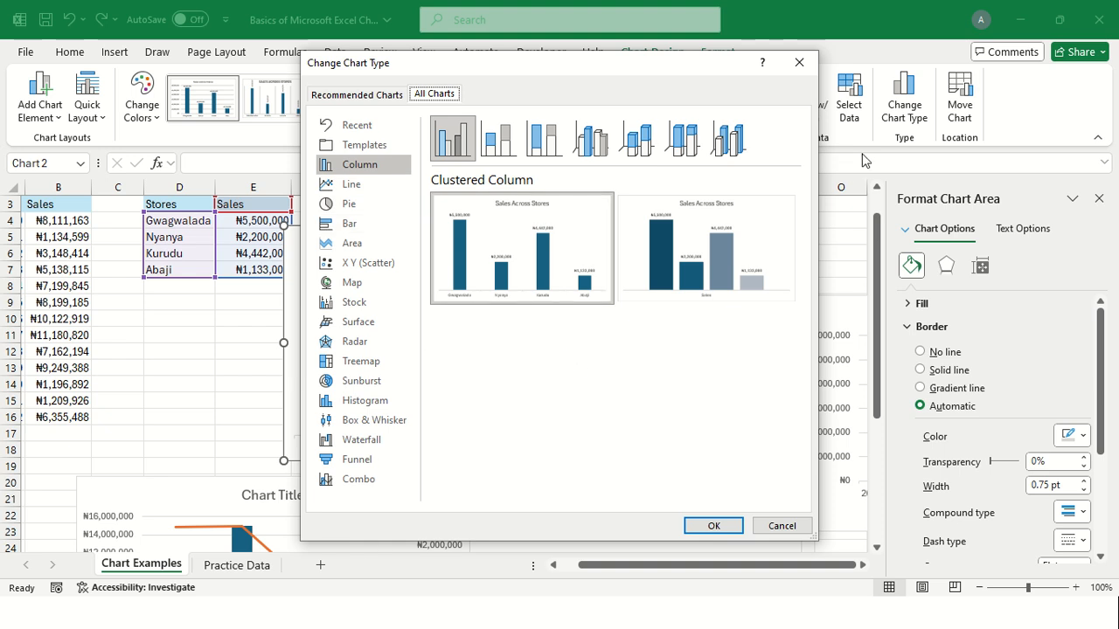
pyautogui.click(799, 63)
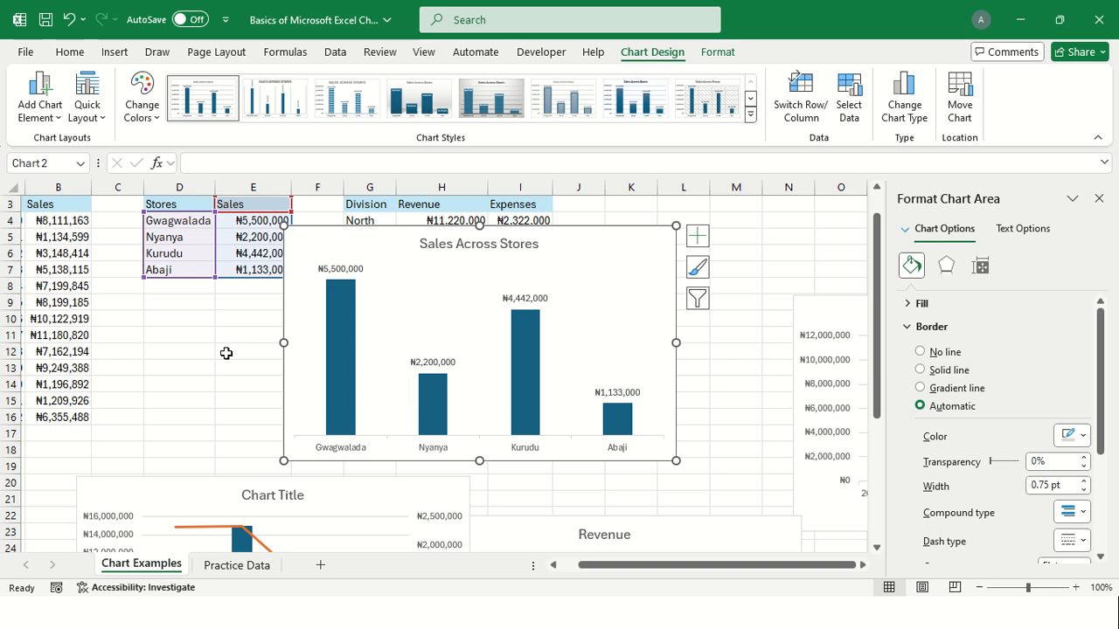
# - Convert the data range A1:H26 on the Practice Data sheet into a table with headers
pyautogui.click(236, 566)
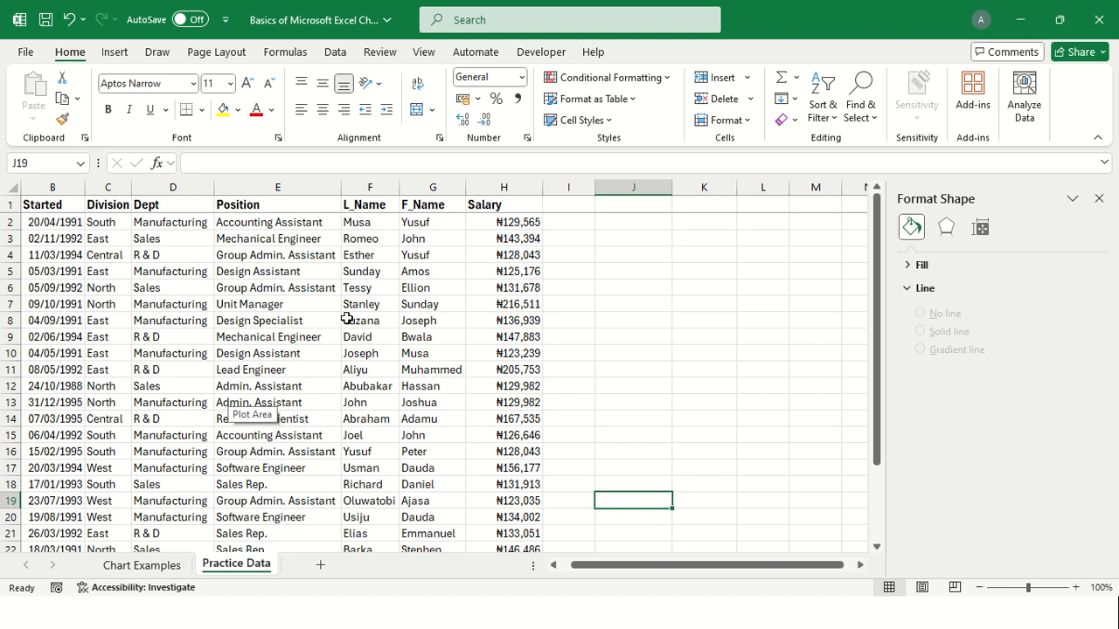
pyautogui.click(335, 366)
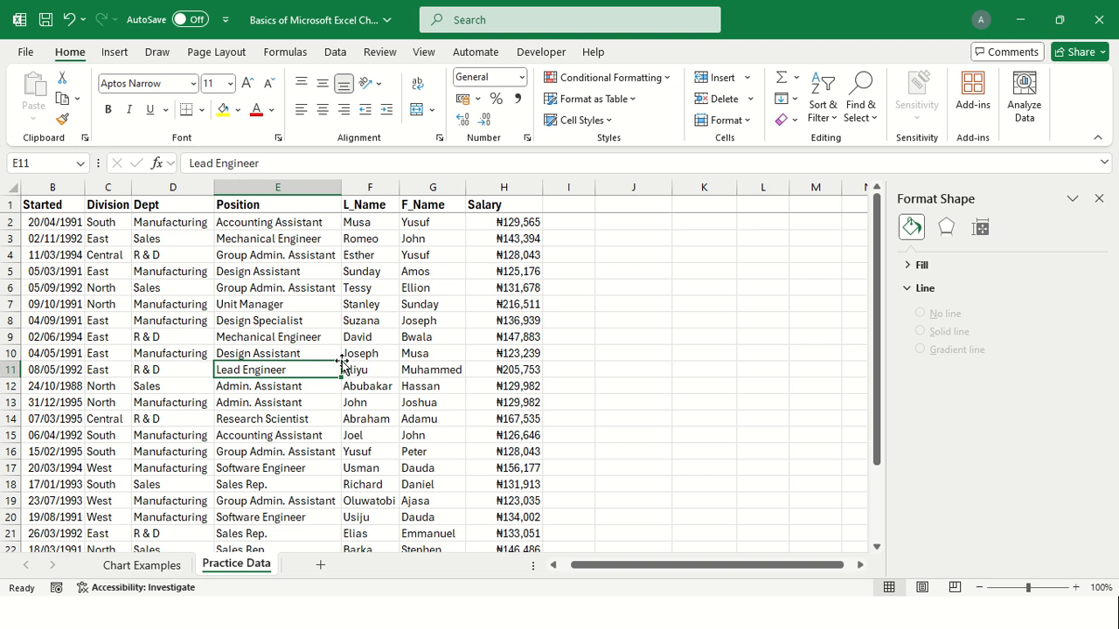
pyautogui.hotkey('ctrl', 't')
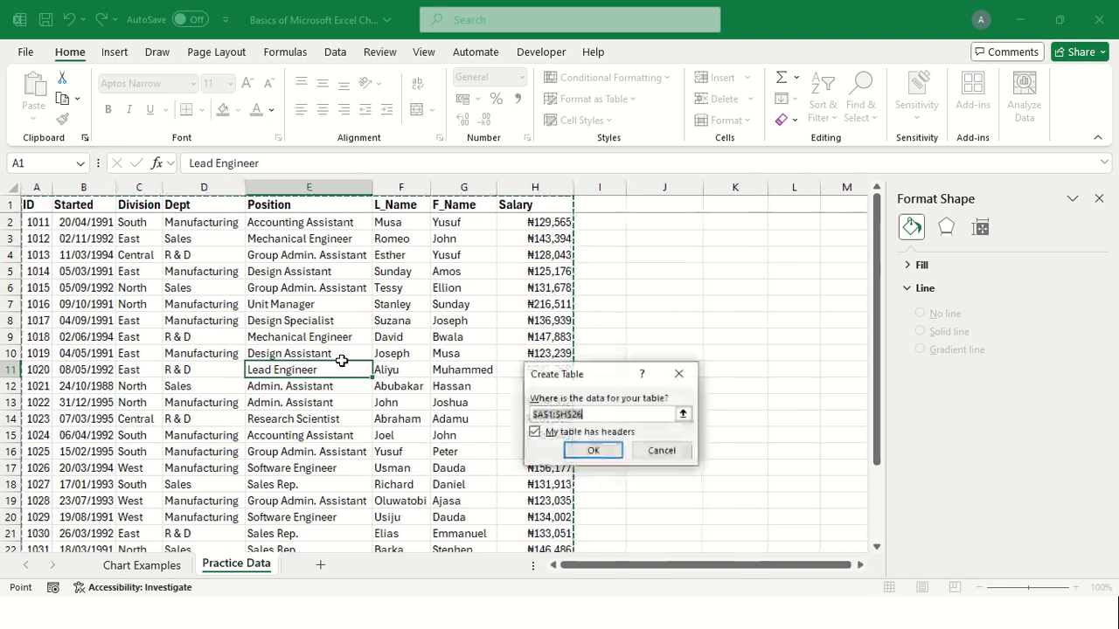
pyautogui.click(590, 453)
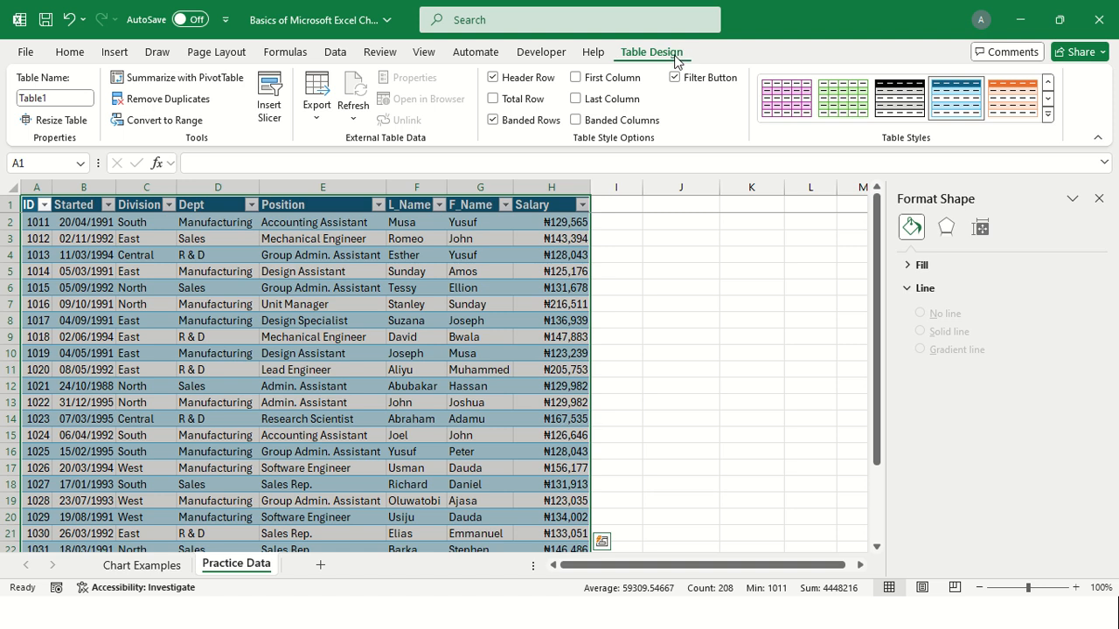
# - Rename the practice data table as Employee_Table
pyautogui.click(46, 98)
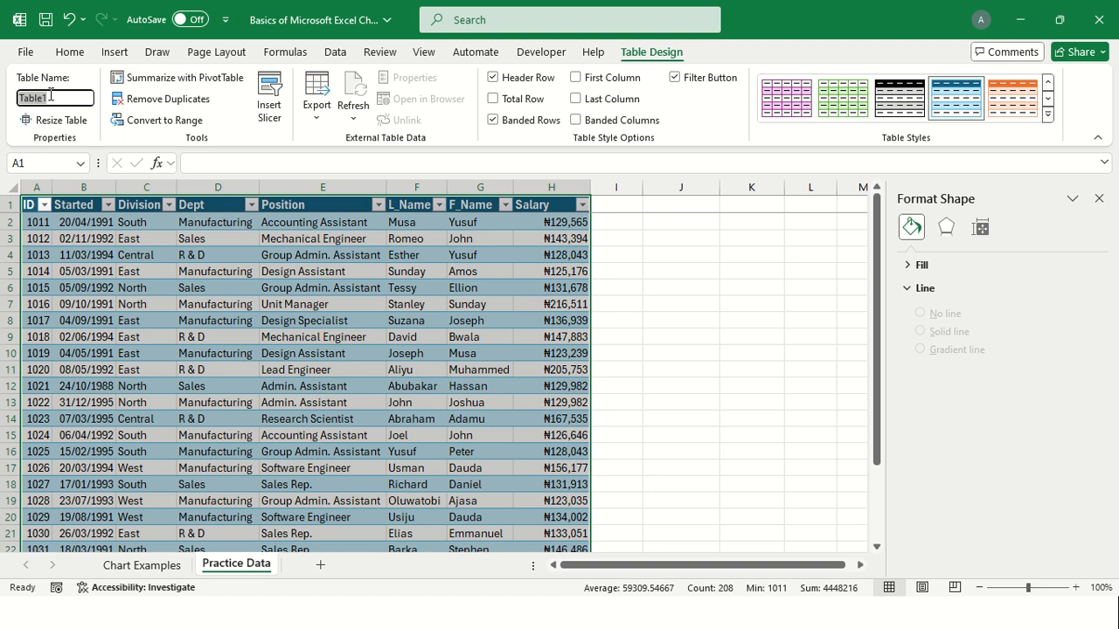
pyautogui.write('Employee_')
pyautogui.press('Return')
pyautogui.click(301, 385)
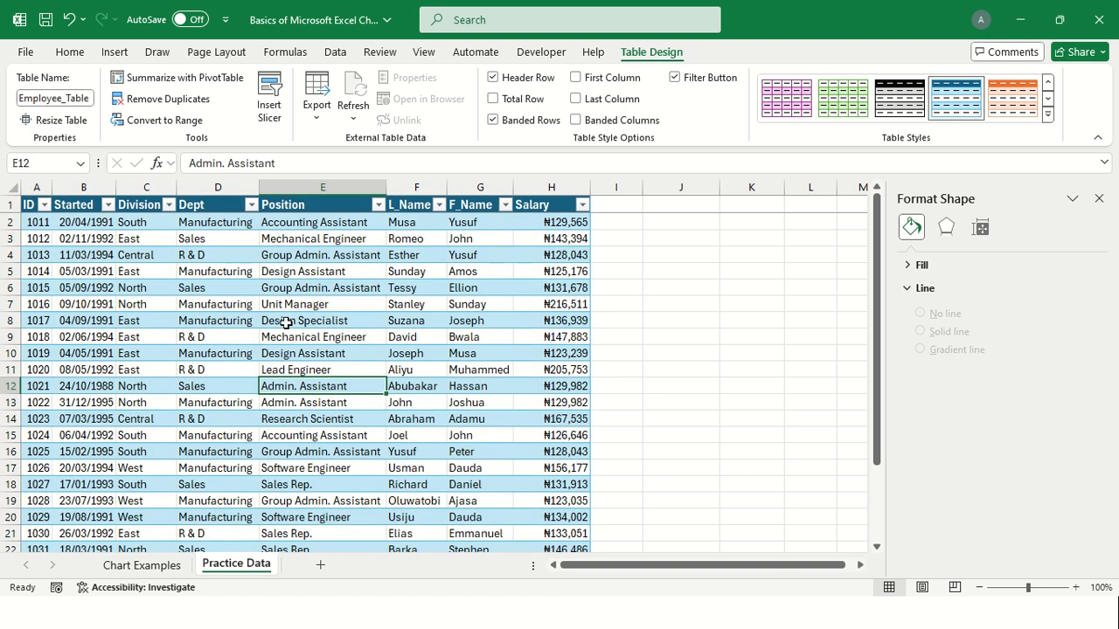
pyautogui.click(303, 320)
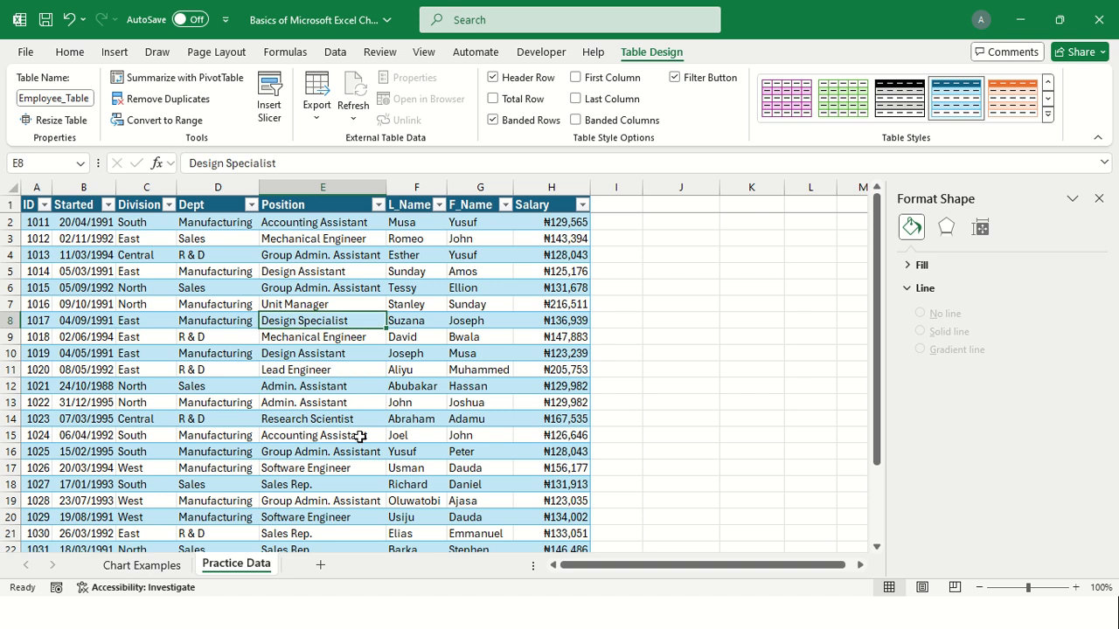
pyautogui.click(302, 353)
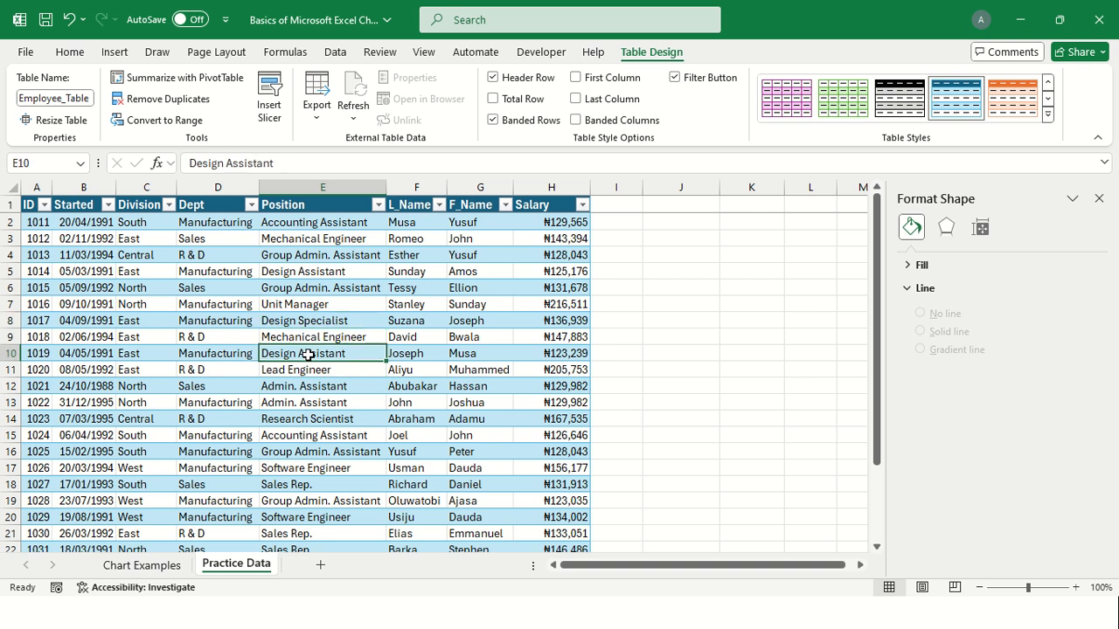
pyautogui.click(424, 337)
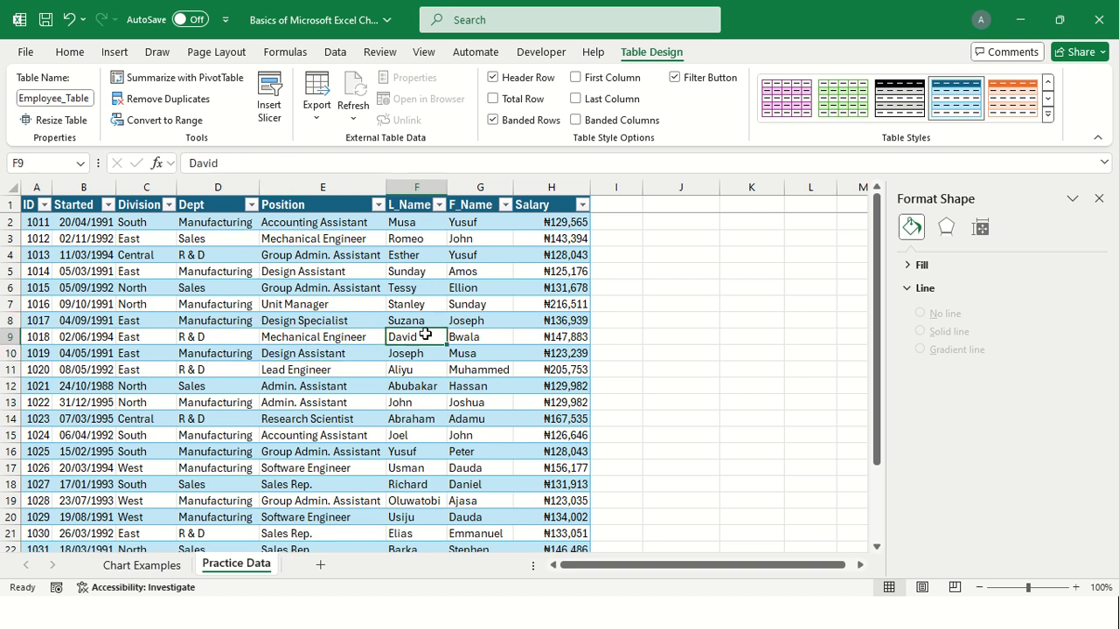
# - Insert a PivotTable from Employee_Table into the existing Practice Data worksheet at cell J2
pyautogui.click(113, 53)
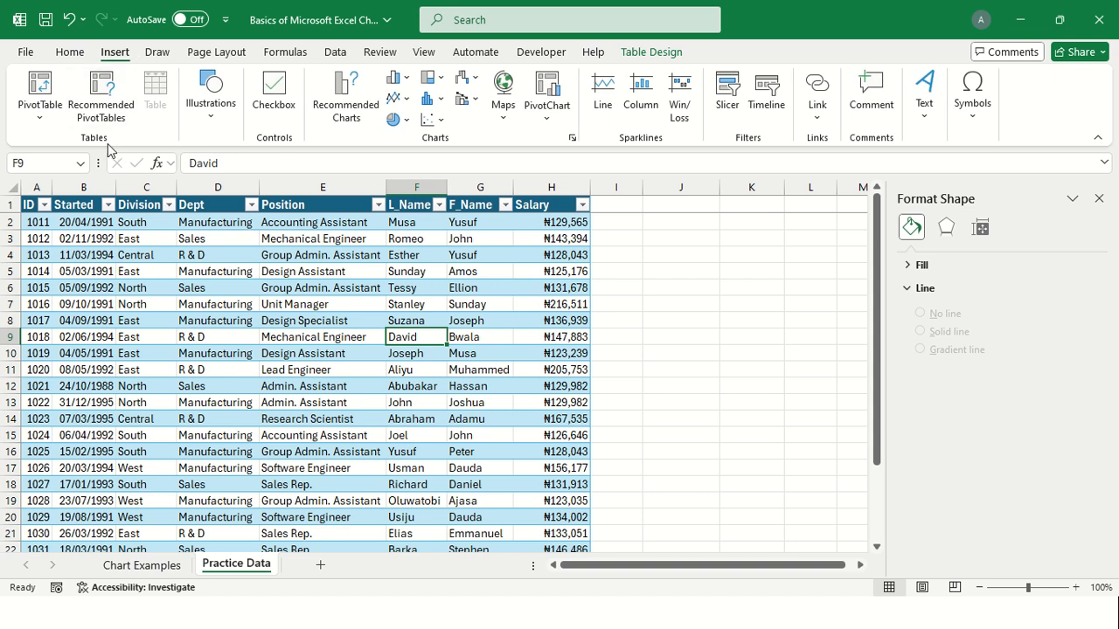
pyautogui.click(53, 118)
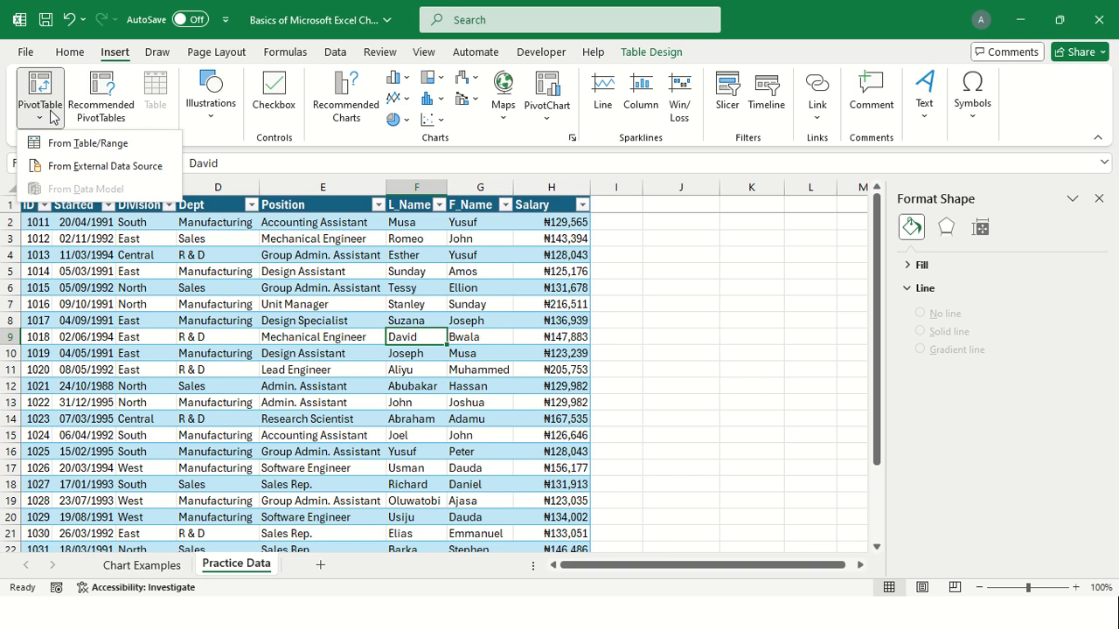
pyautogui.press('Escape')
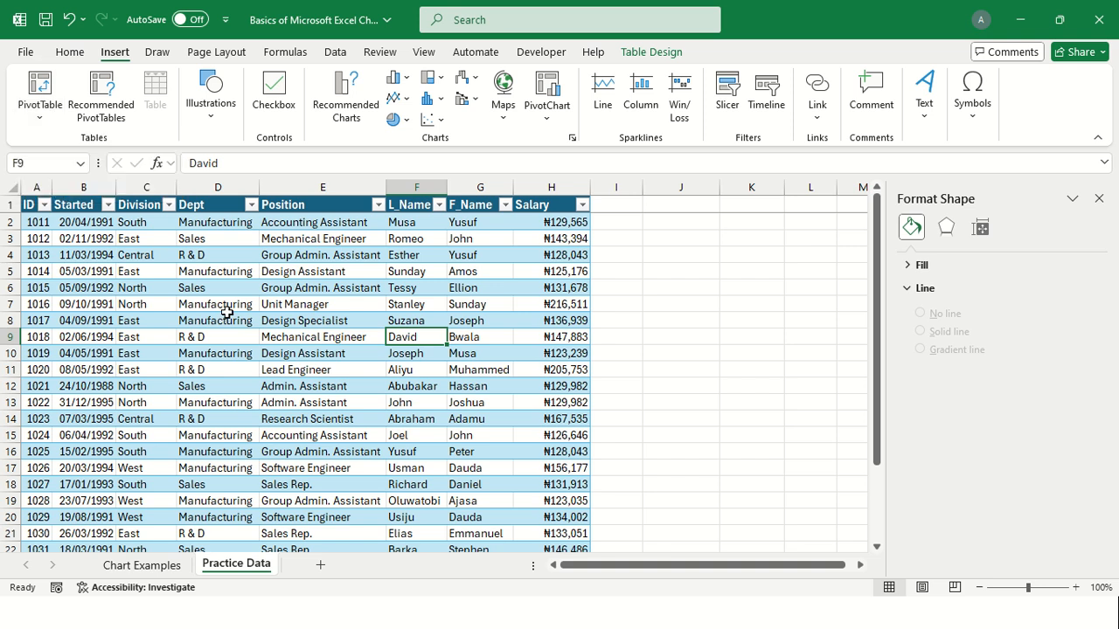
pyautogui.click(41, 110)
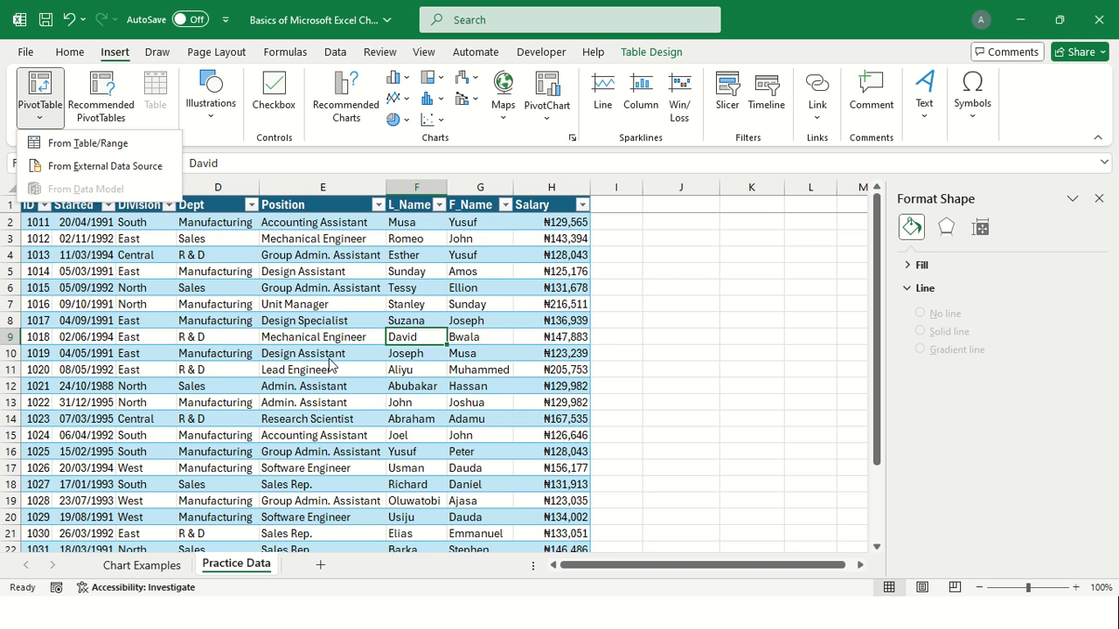
pyautogui.press('Escape')
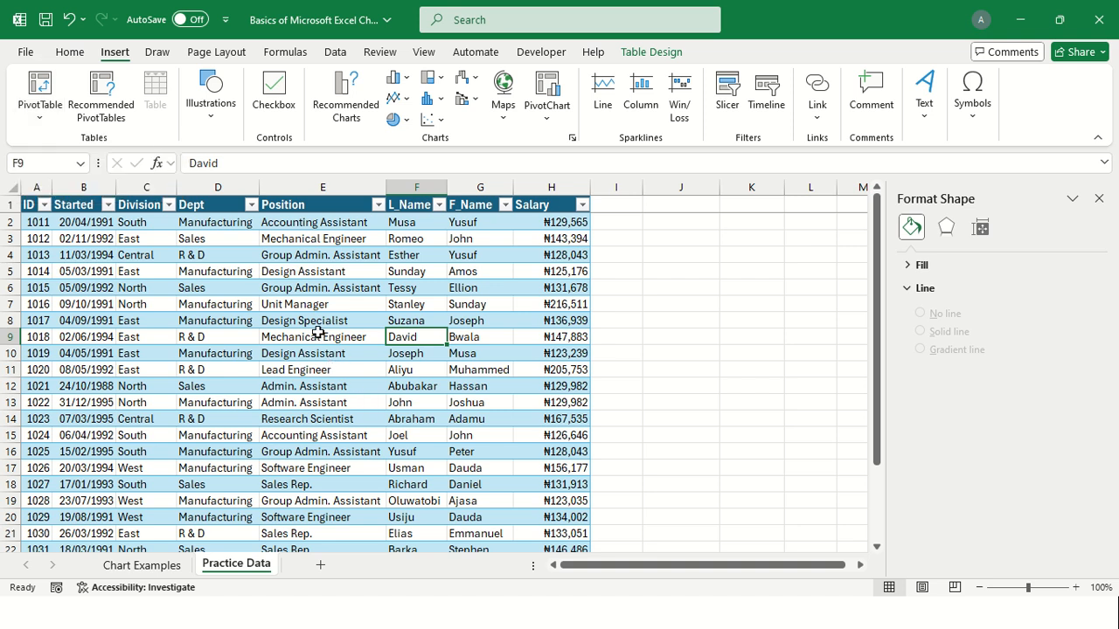
pyautogui.click(308, 323)
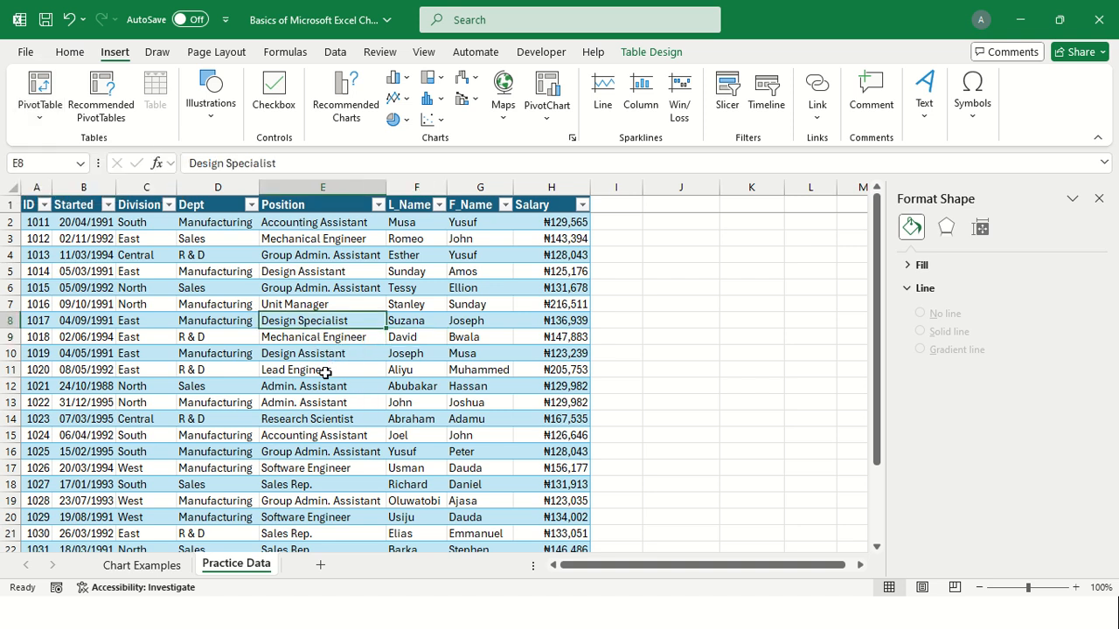
pyautogui.click(39, 115)
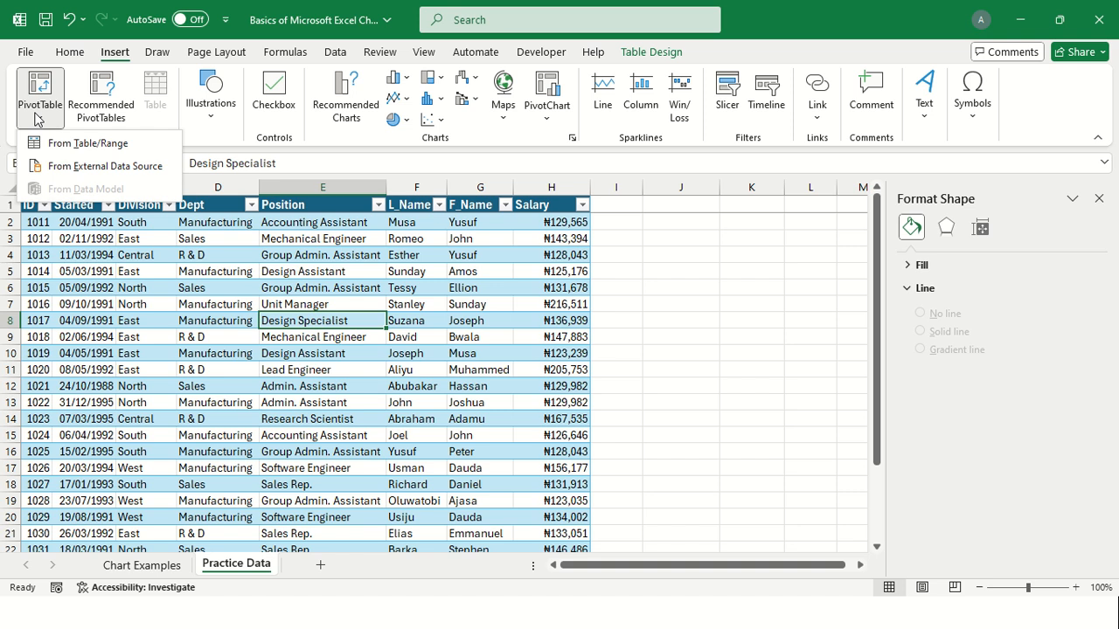
pyautogui.click(87, 143)
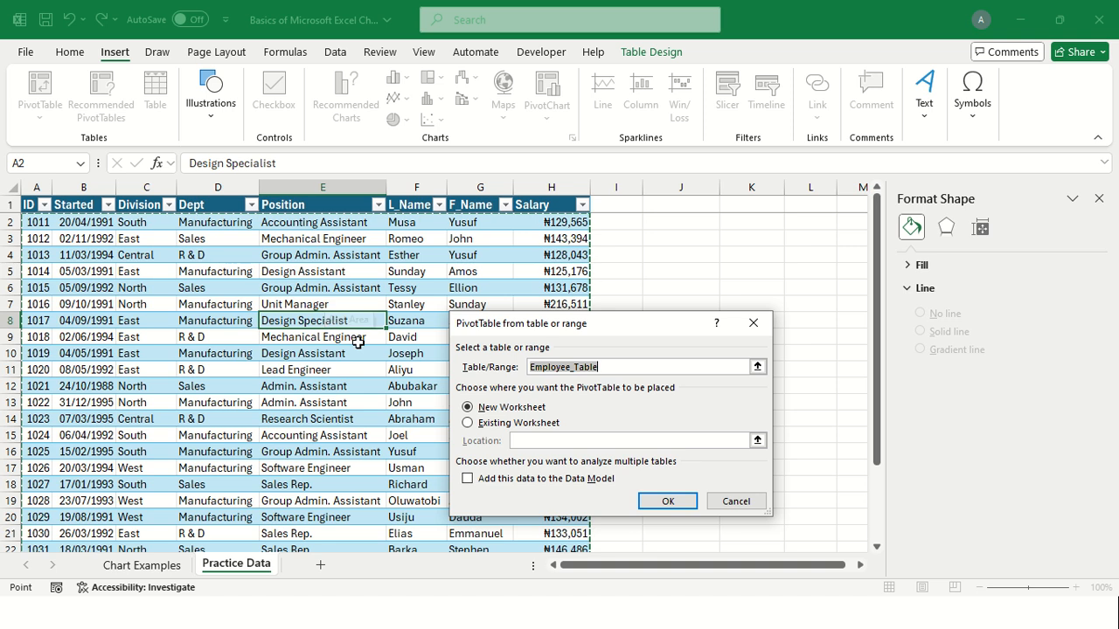
pyautogui.click(468, 423)
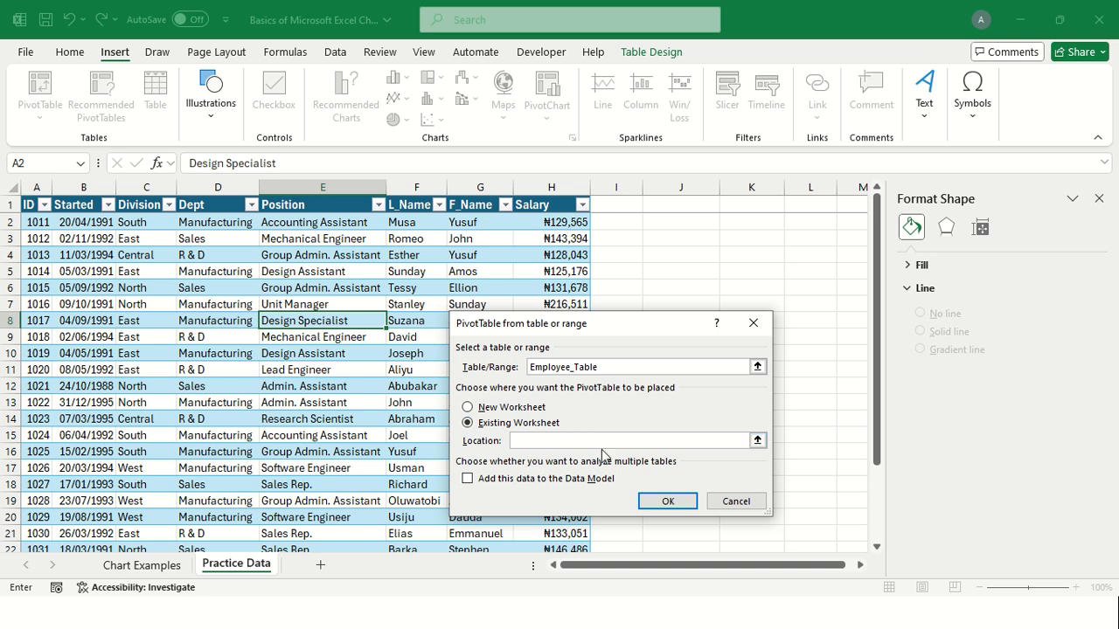
pyautogui.click(654, 222)
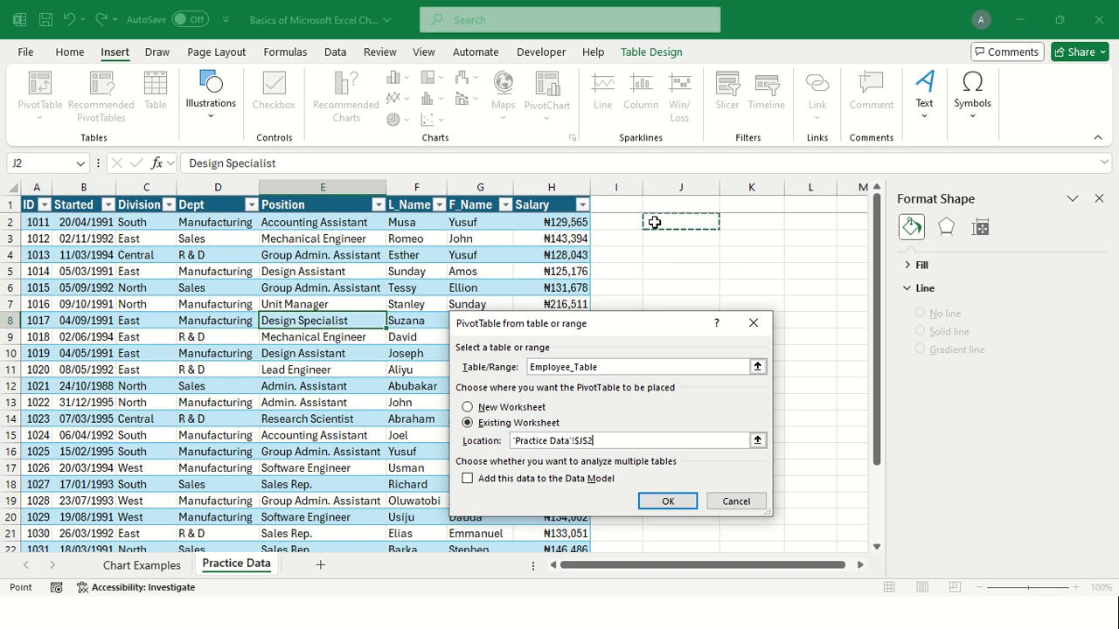
pyautogui.click(684, 505)
pyautogui.moveTo(690, 567); pyautogui.dragTo(732, 566)
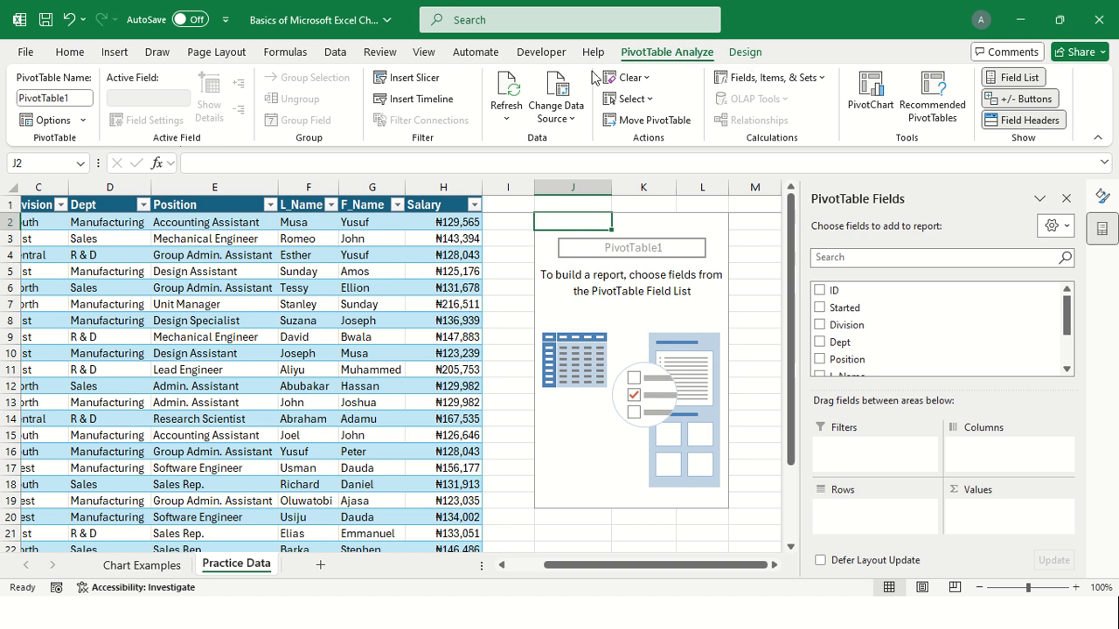
# - Examine the PivotTable name and compare the available PivotTable tools with cells selected inside and outside the empty report
pyautogui.click(61, 98)
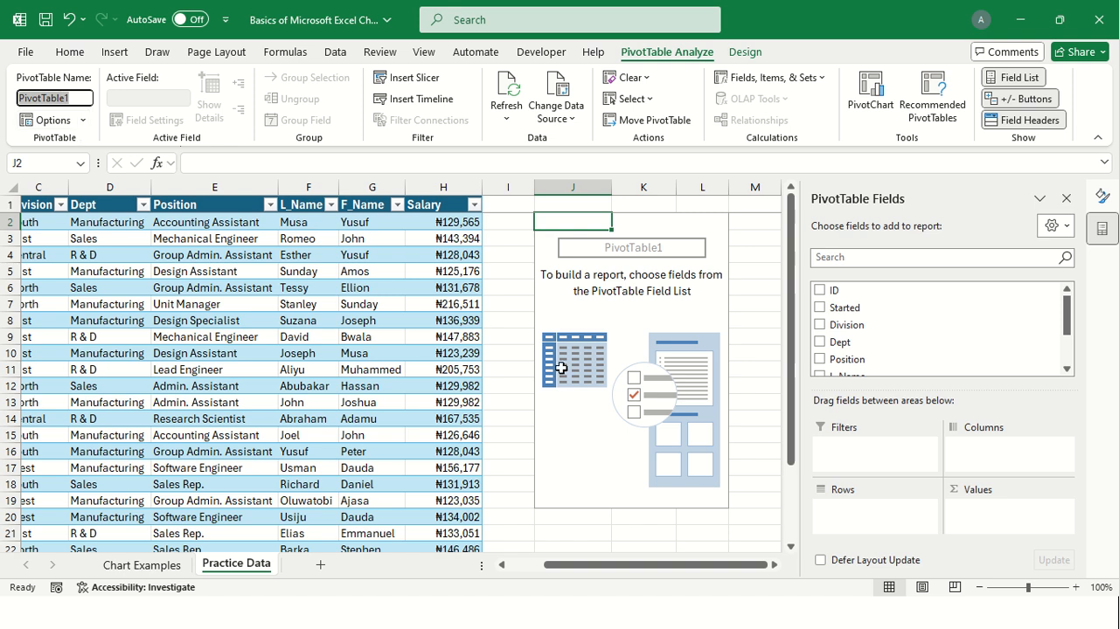
pyautogui.moveTo(535, 317); pyautogui.dragTo(543, 309)
pyautogui.click(522, 252)
pyautogui.click(568, 220)
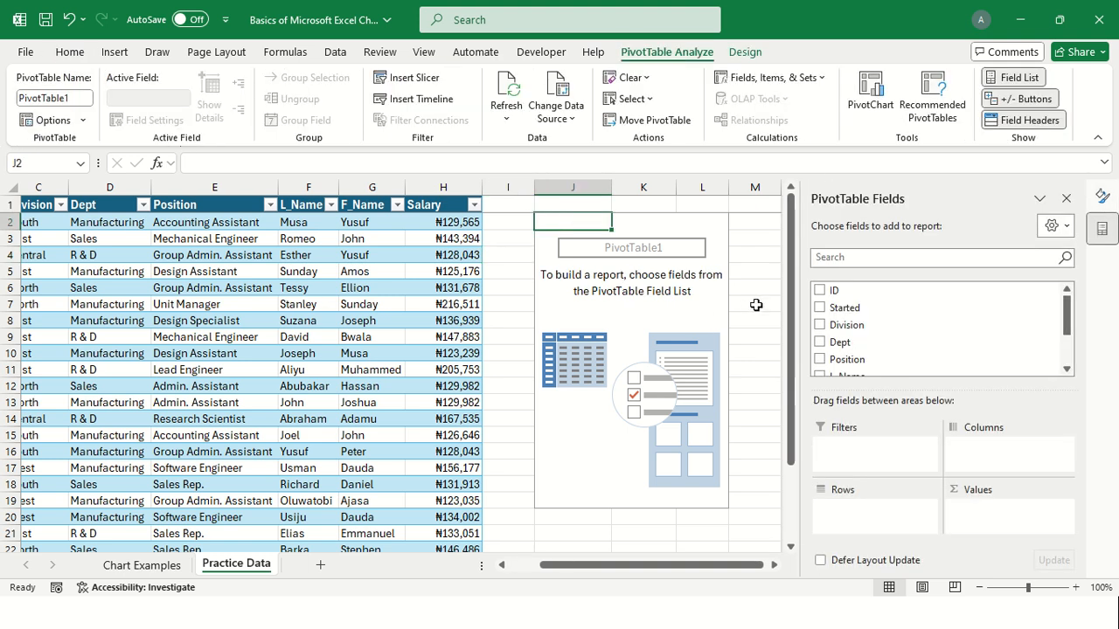
pyautogui.click(757, 304)
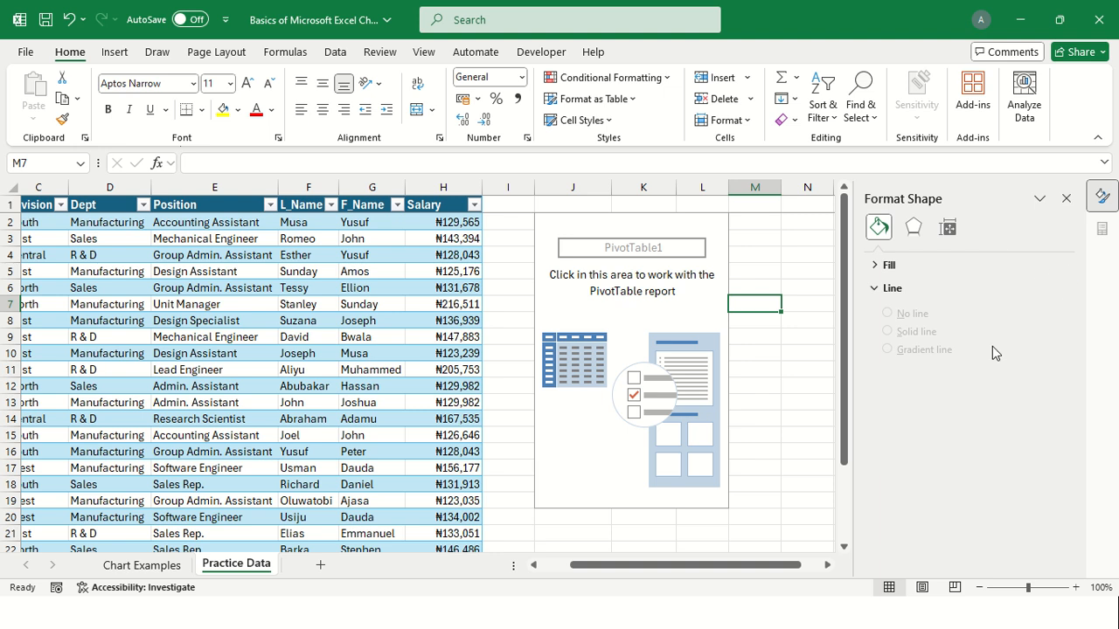
pyautogui.click(695, 316)
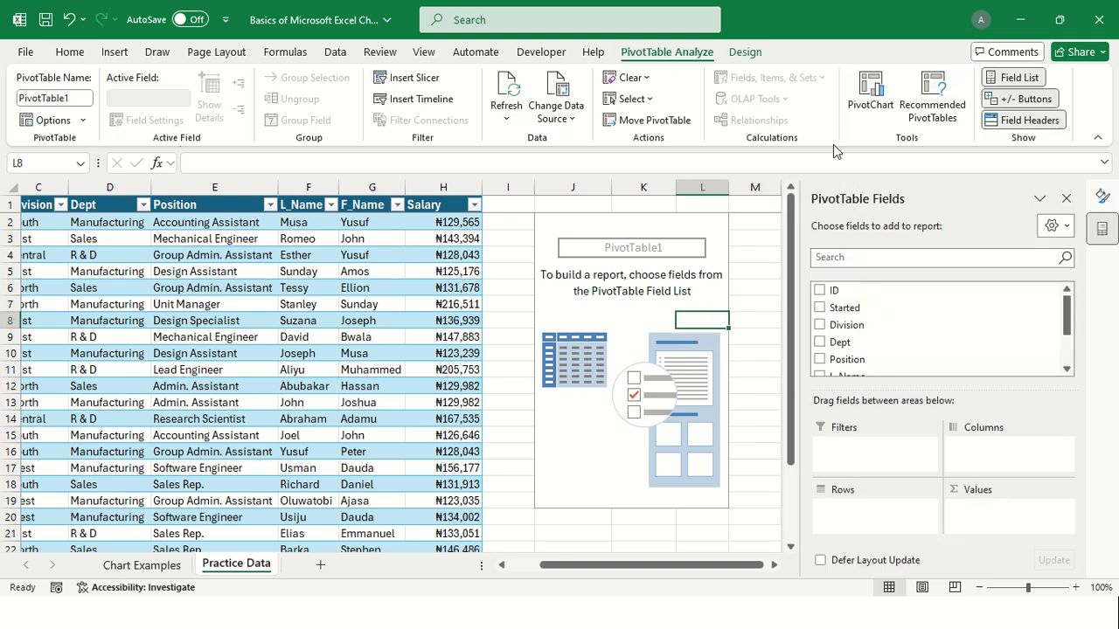
pyautogui.click(760, 261)
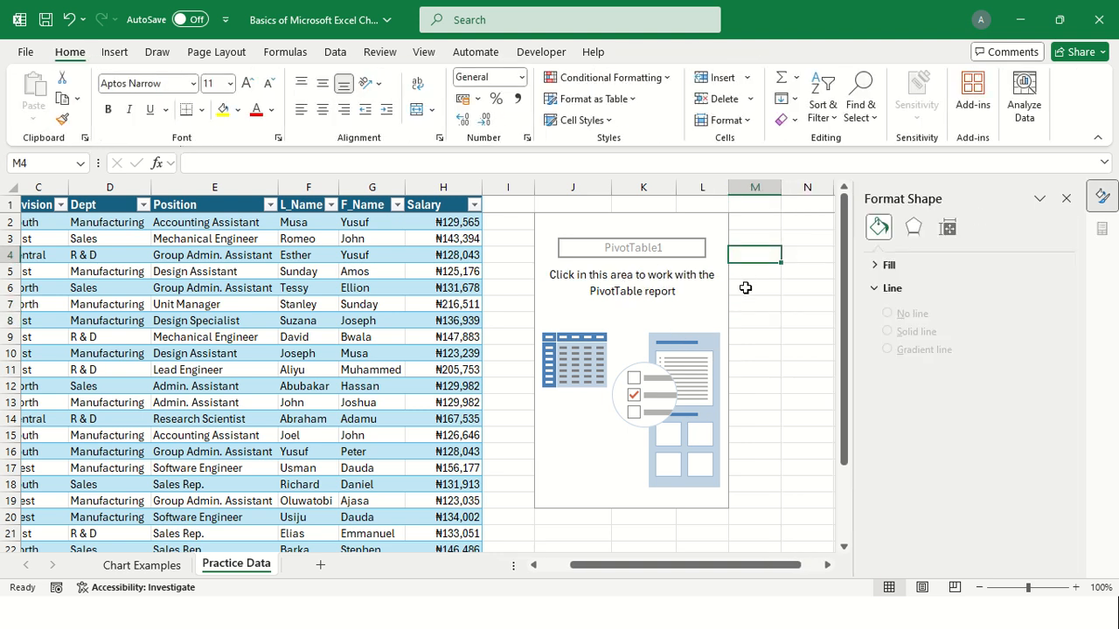
pyautogui.click(702, 292)
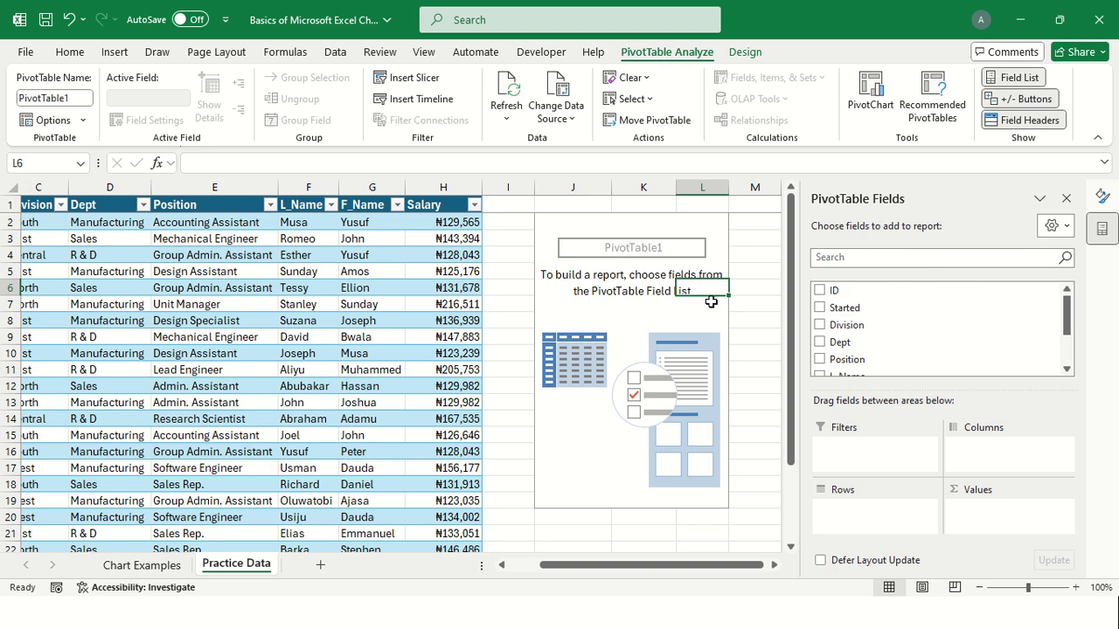
pyautogui.click(751, 290)
pyautogui.click(703, 302)
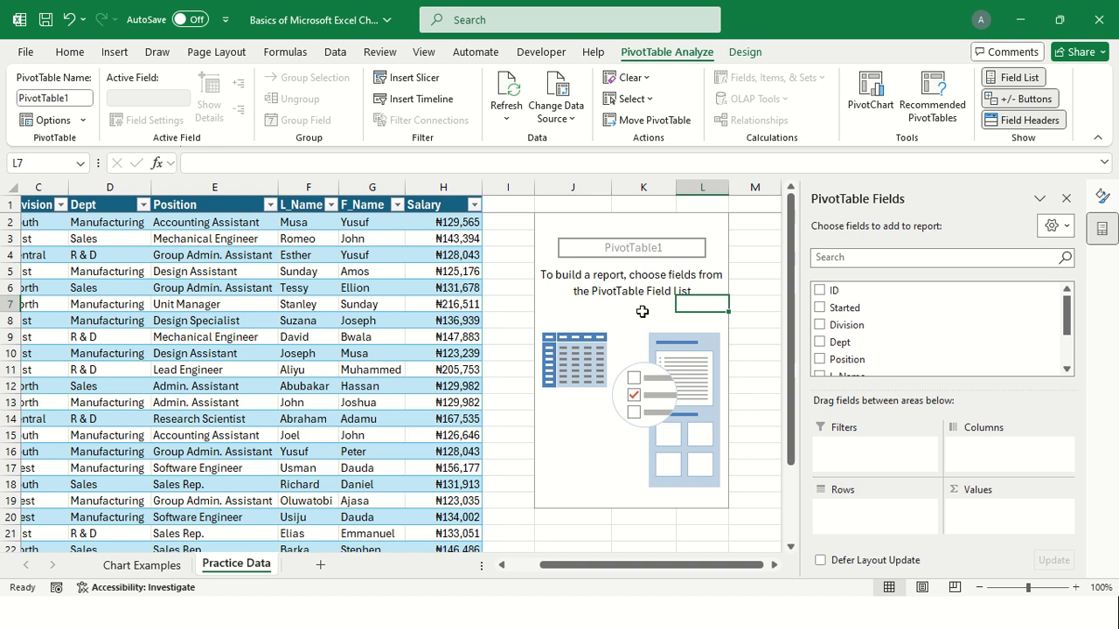
pyautogui.moveTo(594, 565); pyautogui.dragTo(563, 564)
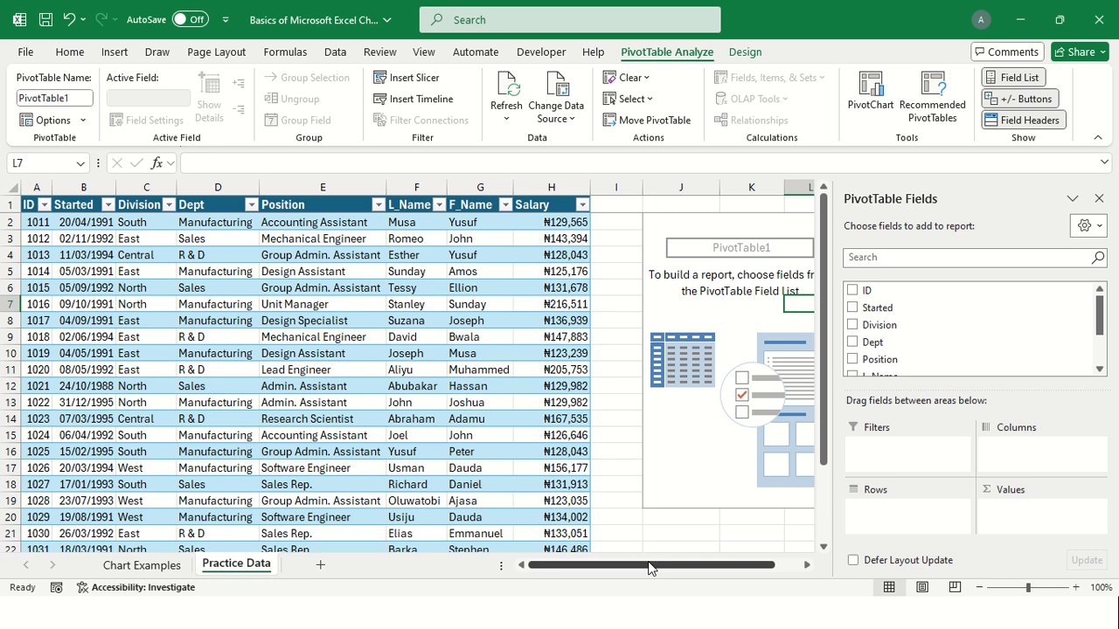
pyautogui.moveTo(649, 568); pyautogui.dragTo(697, 571)
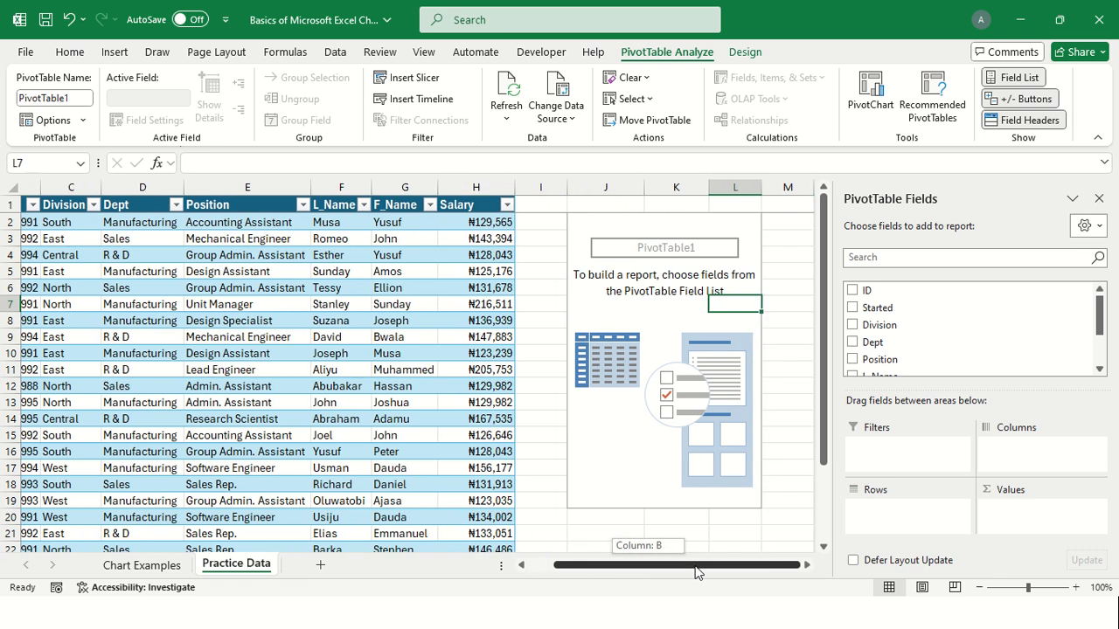
pyautogui.moveTo(620, 570)
pyautogui.mouseDown()
pyautogui.moveTo(583, 575)
pyautogui.moveTo(626, 575)
pyautogui.mouseUp()
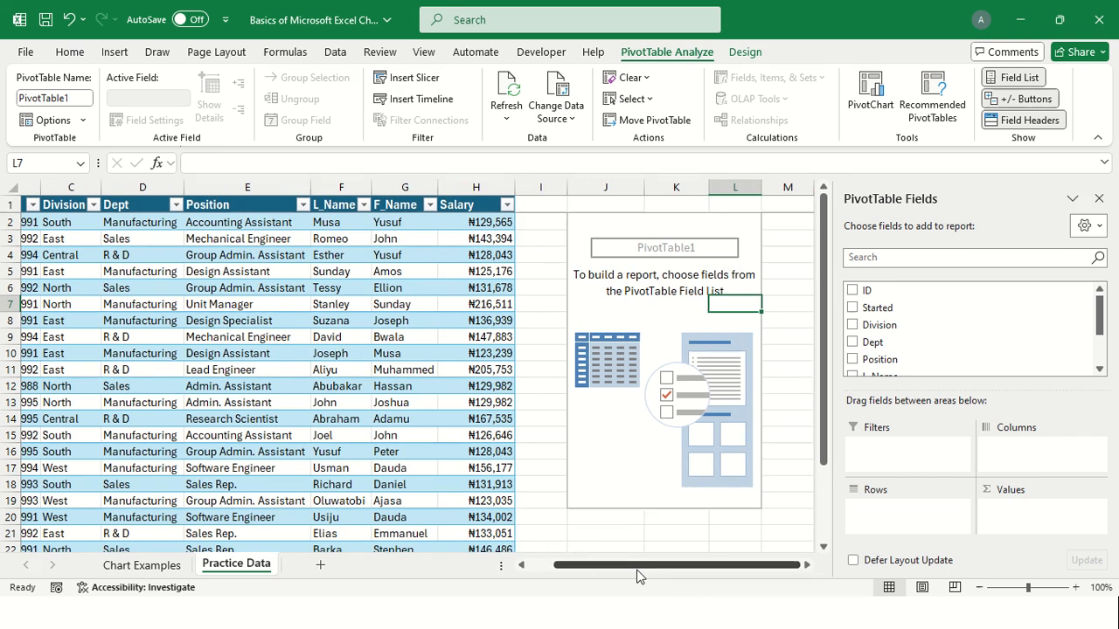
# - Add the ID field to the empty PivotTable as a value
pyautogui.click(701, 316)
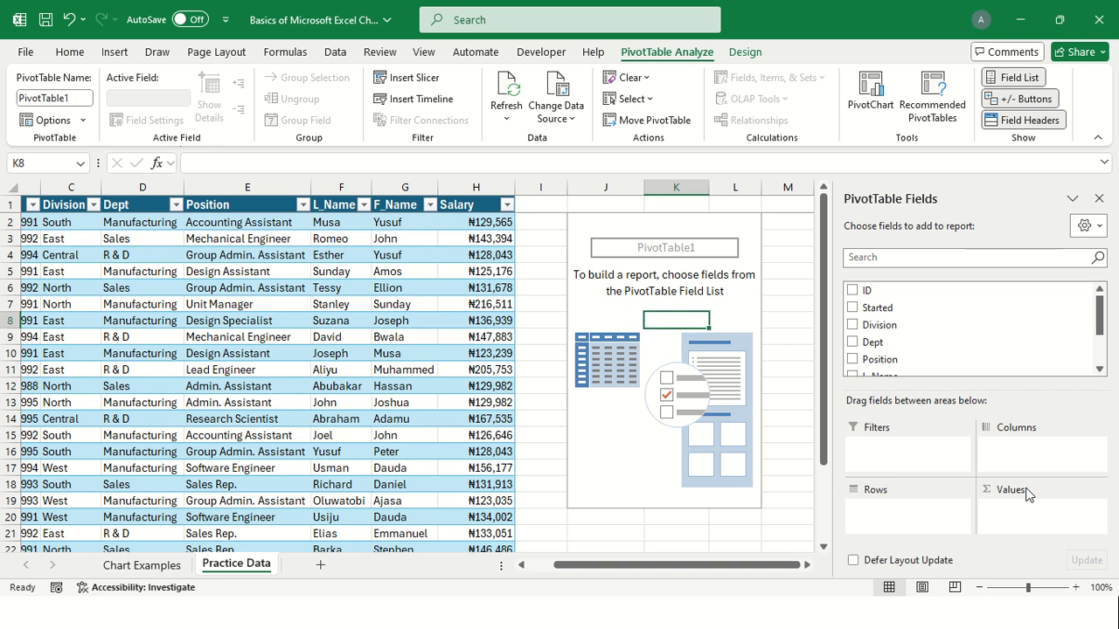
pyautogui.click(852, 291)
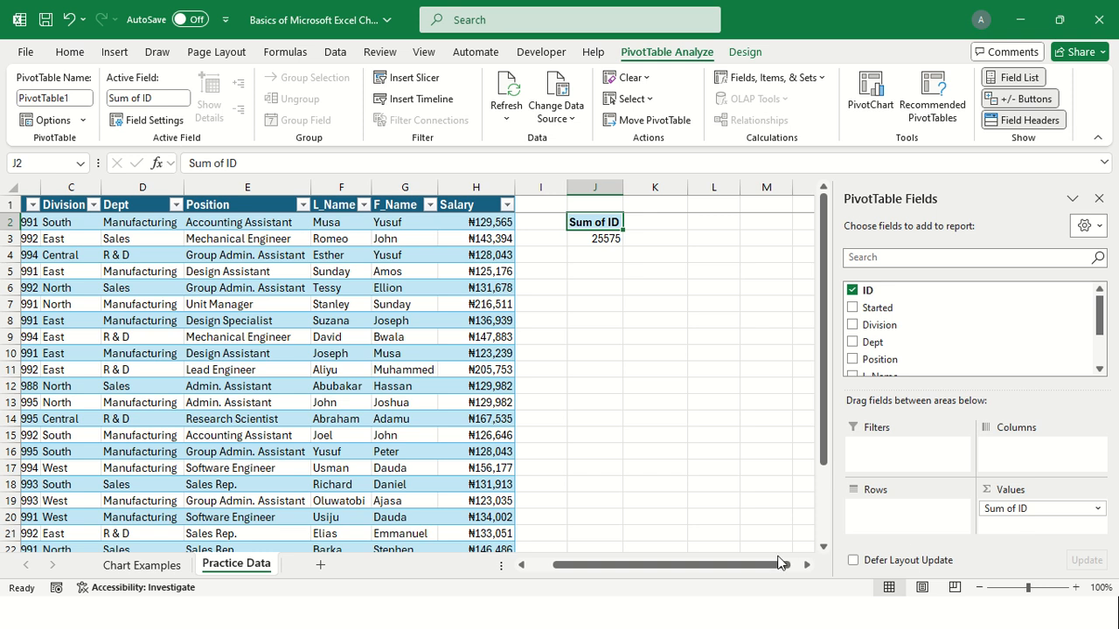
pyautogui.moveTo(780, 564); pyautogui.dragTo(715, 570)
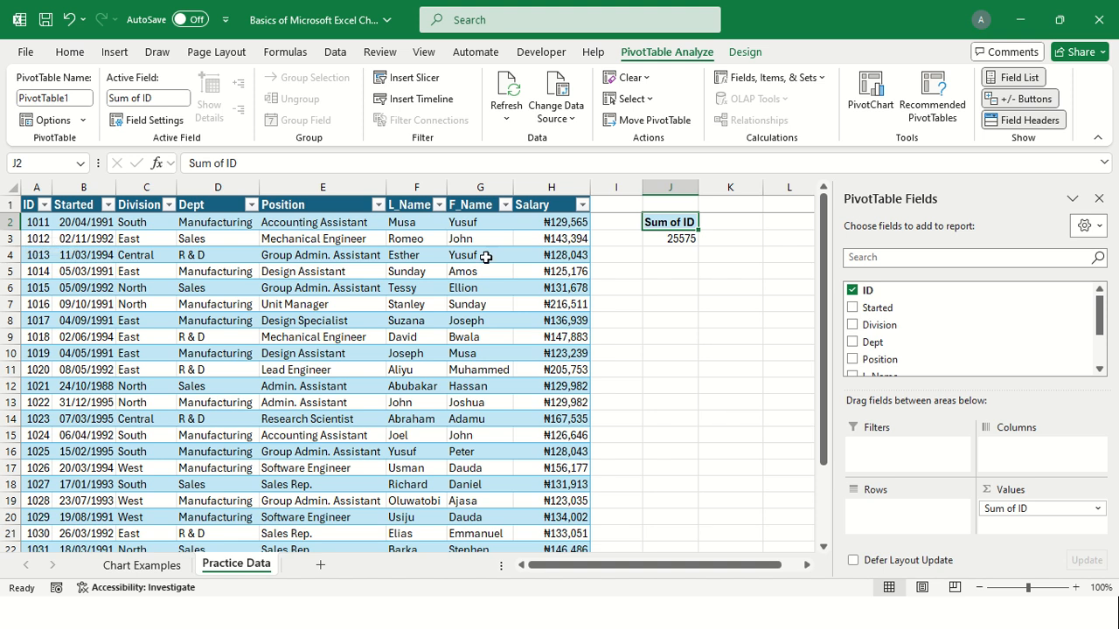
pyautogui.moveTo(732, 567); pyautogui.dragTo(745, 573)
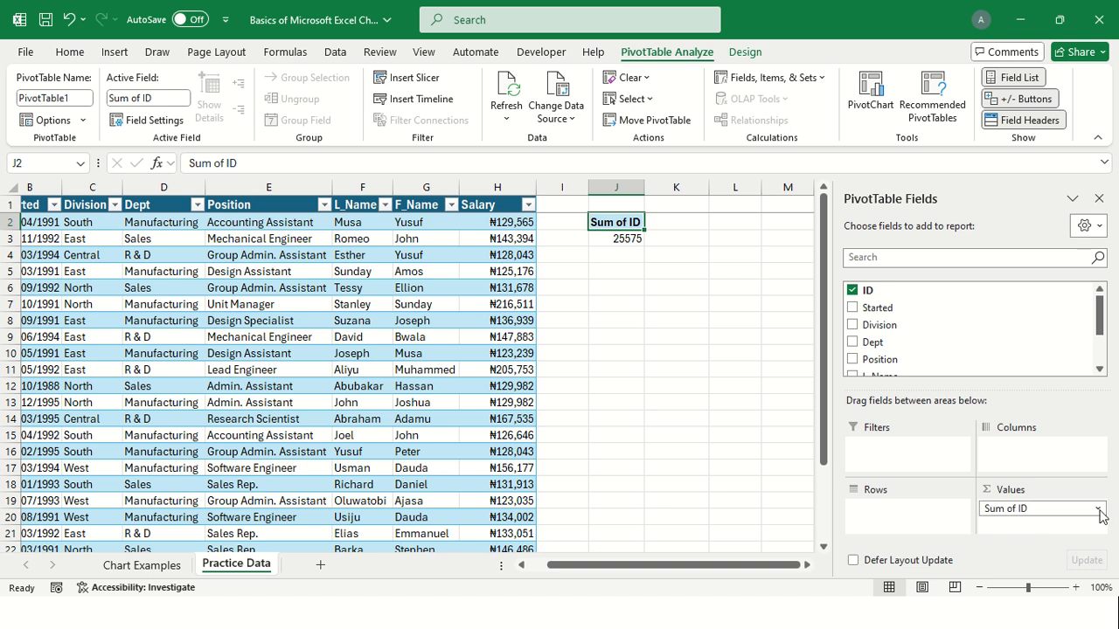
# - Summarize the PivotTable's ID value field by Count and give it the custom name "Number of Emloyees"
pyautogui.click(1099, 511)
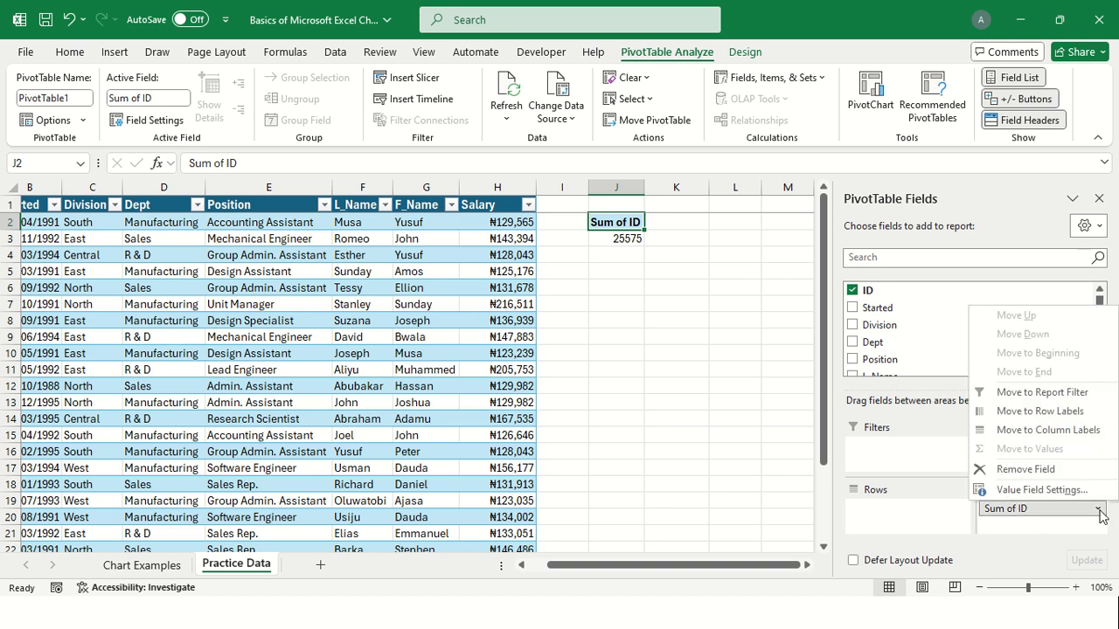
pyautogui.click(1036, 490)
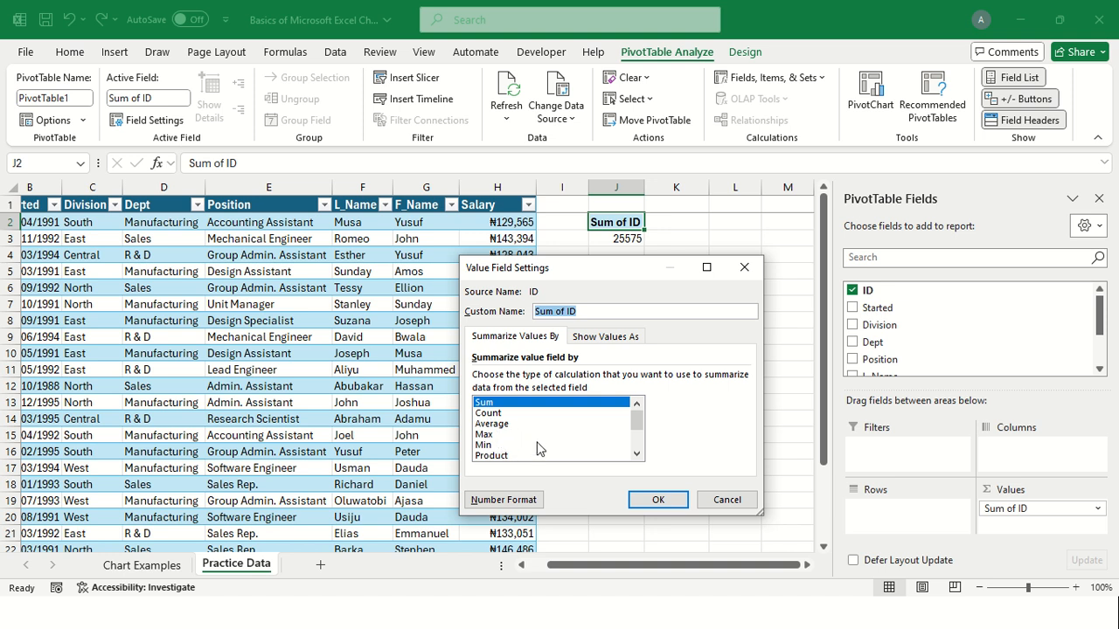
pyautogui.scroll(-2, 538, 446)
pyautogui.scroll(2, 539, 446)
pyautogui.click(489, 413)
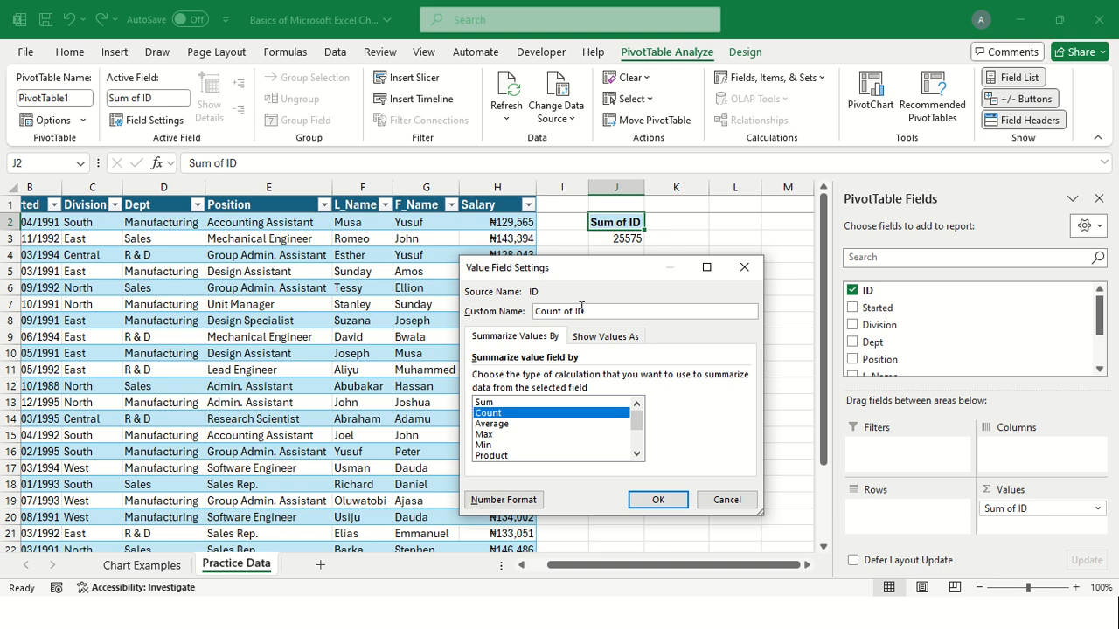
pyautogui.hotkey('ctrl', 'a')
pyautogui.write('Nu')
pyautogui.click(657, 500)
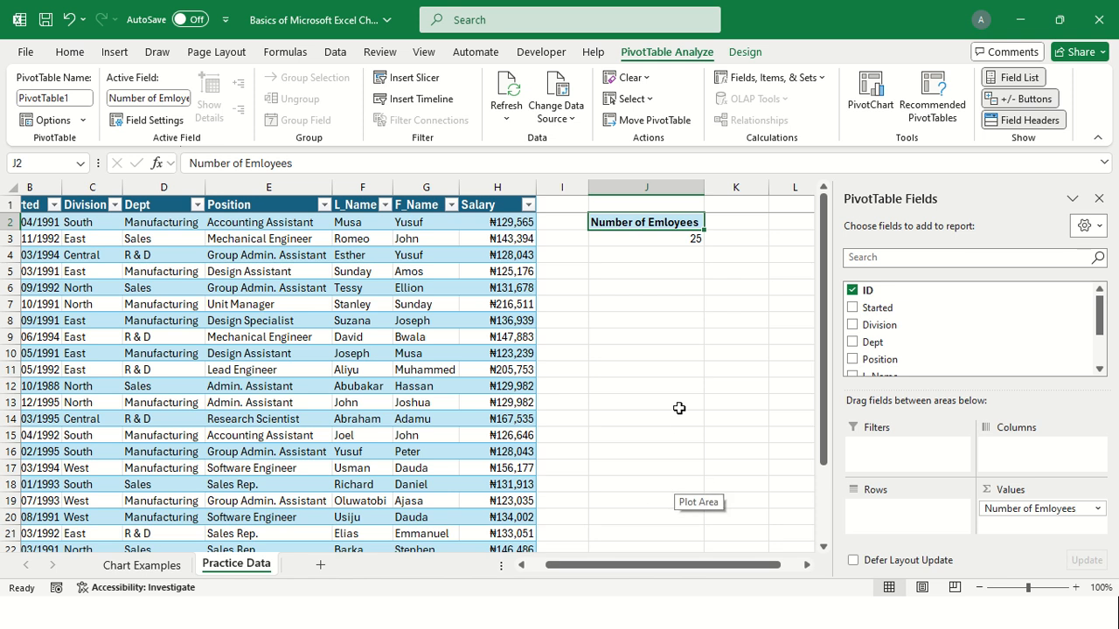
# - Examine the Division column of the employee table alongside the employee count in the PivotTable
pyautogui.moveTo(650, 237)
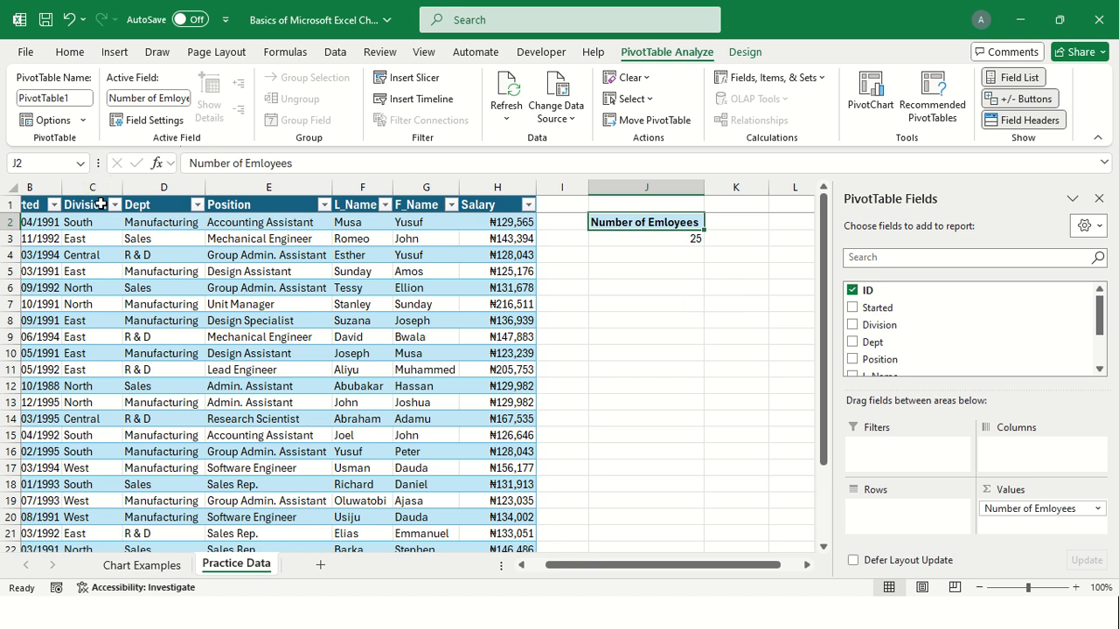
pyautogui.click(96, 188)
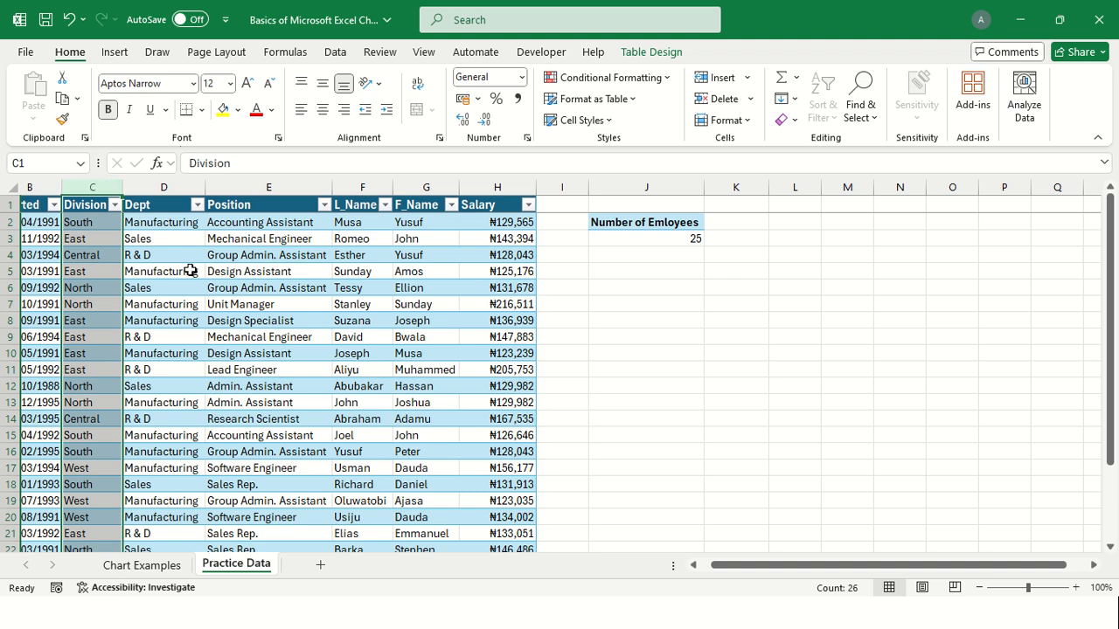
pyautogui.click(617, 222)
pyautogui.click(639, 236)
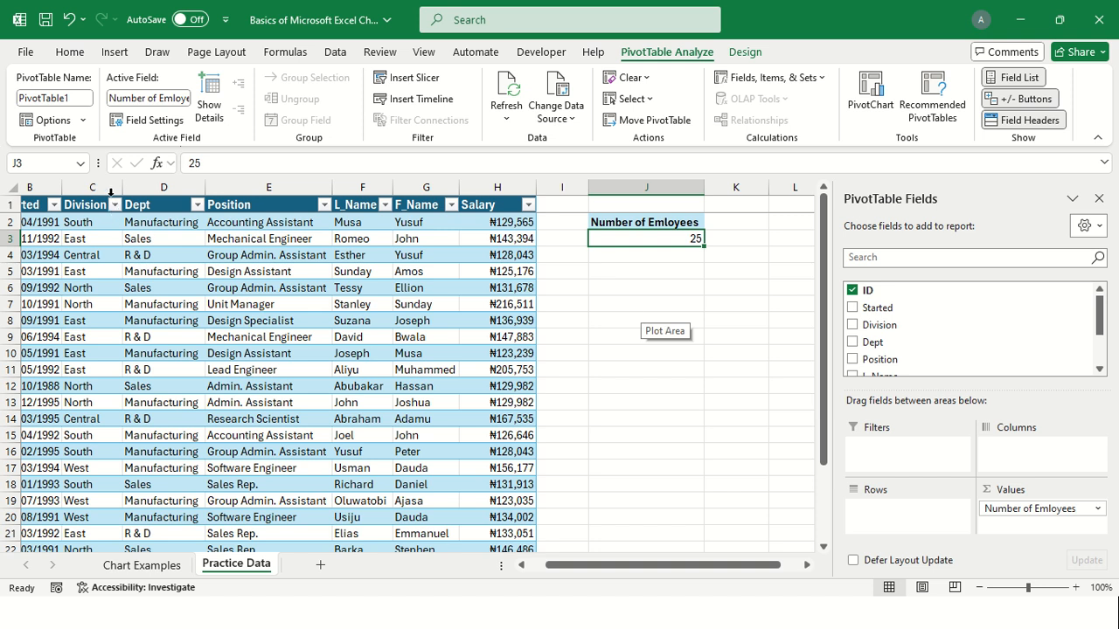
pyautogui.click(100, 187)
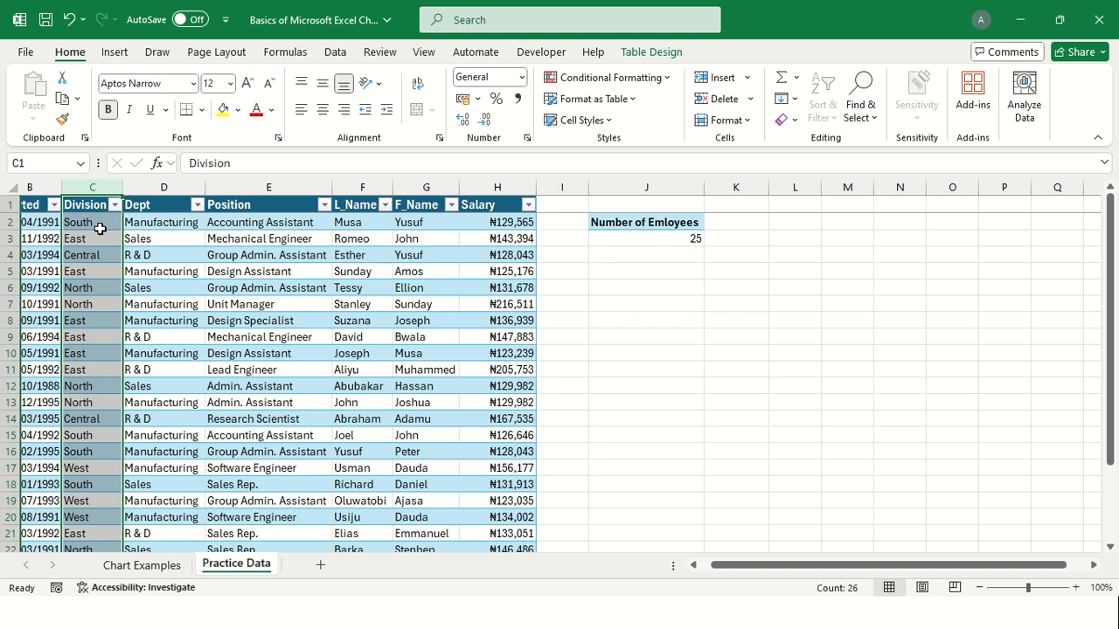
pyautogui.click(667, 300)
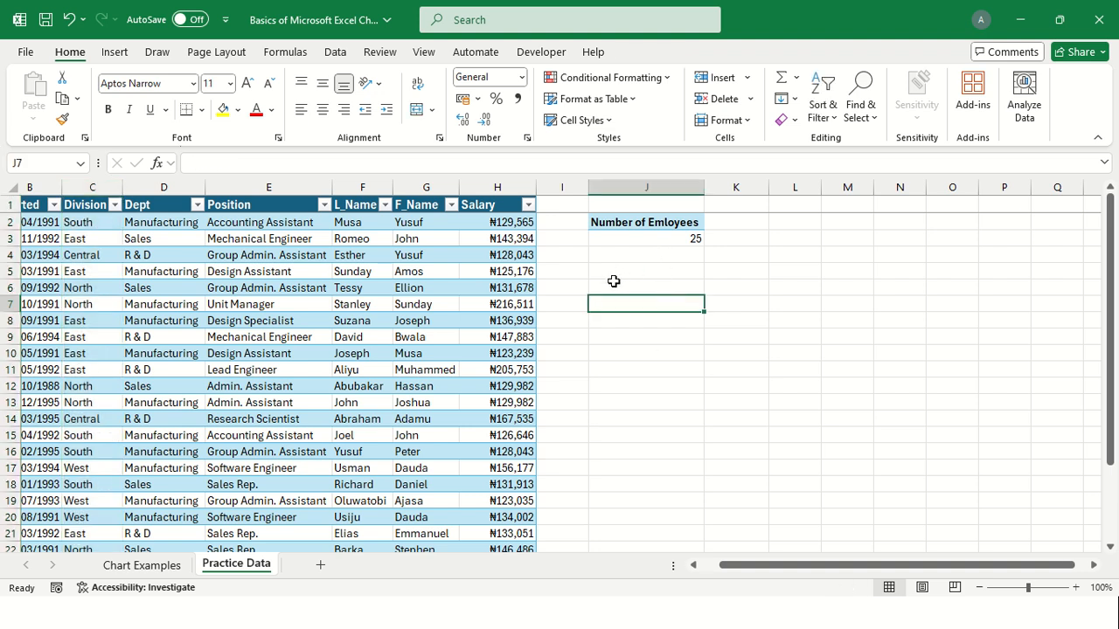
pyautogui.click(99, 181)
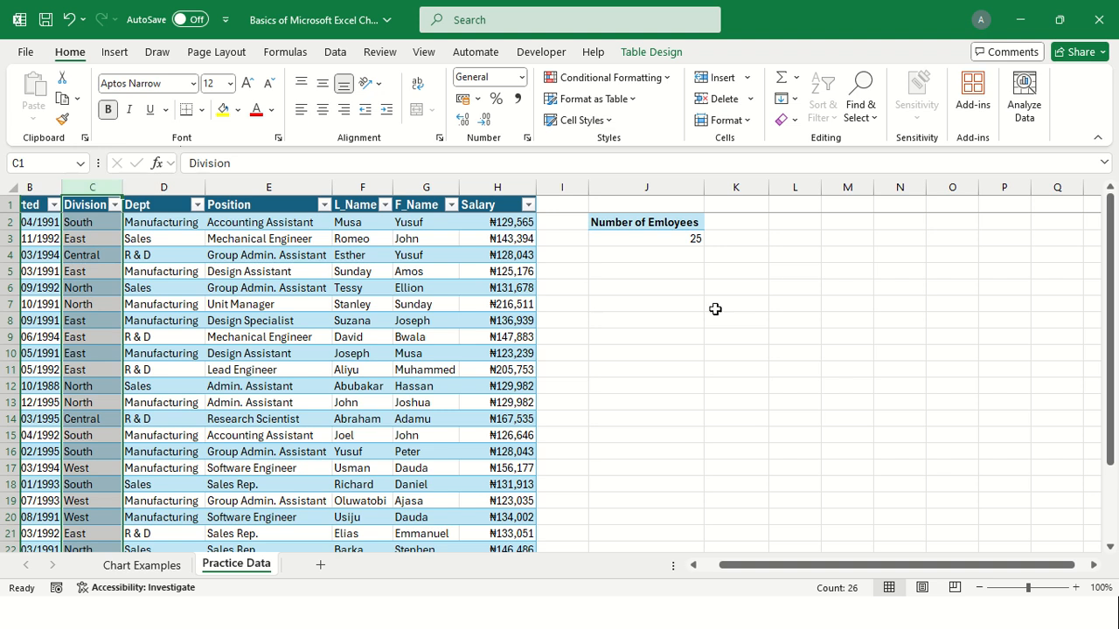
pyautogui.click(682, 272)
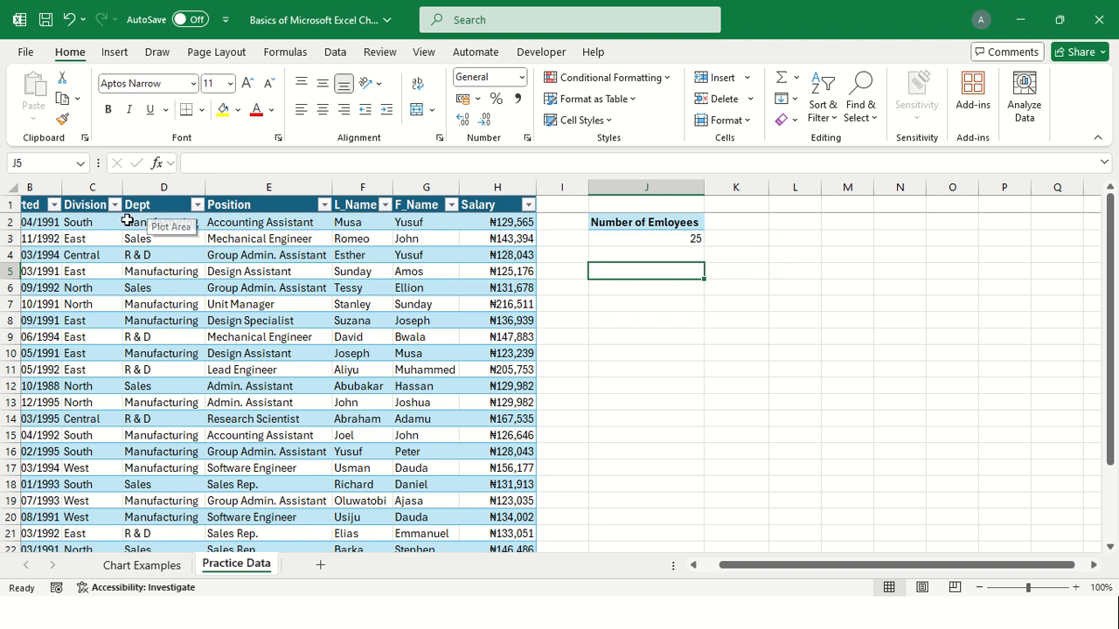
# - Add the Division field to the PivotTable's rows to break down the employee count by division
pyautogui.click(669, 233)
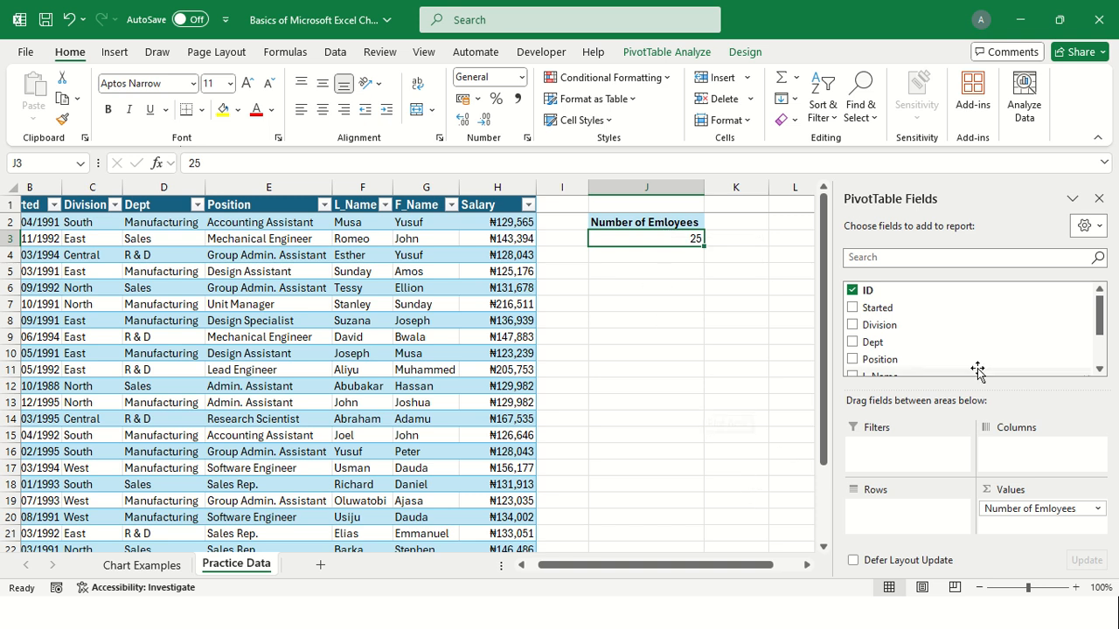
pyautogui.scroll(-2, 911, 319)
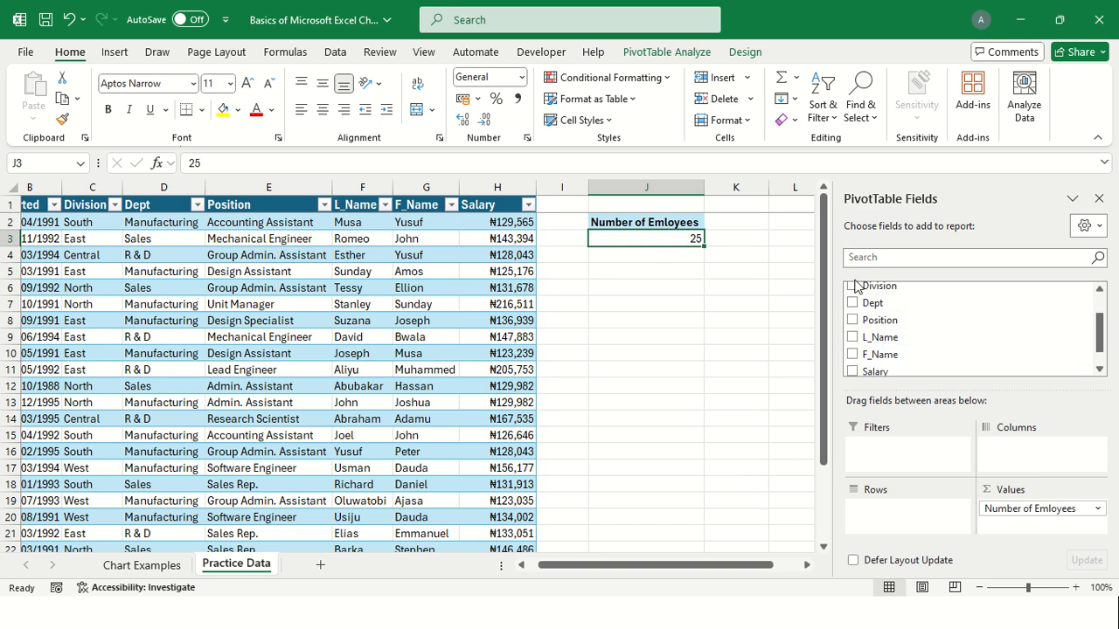
pyautogui.click(853, 286)
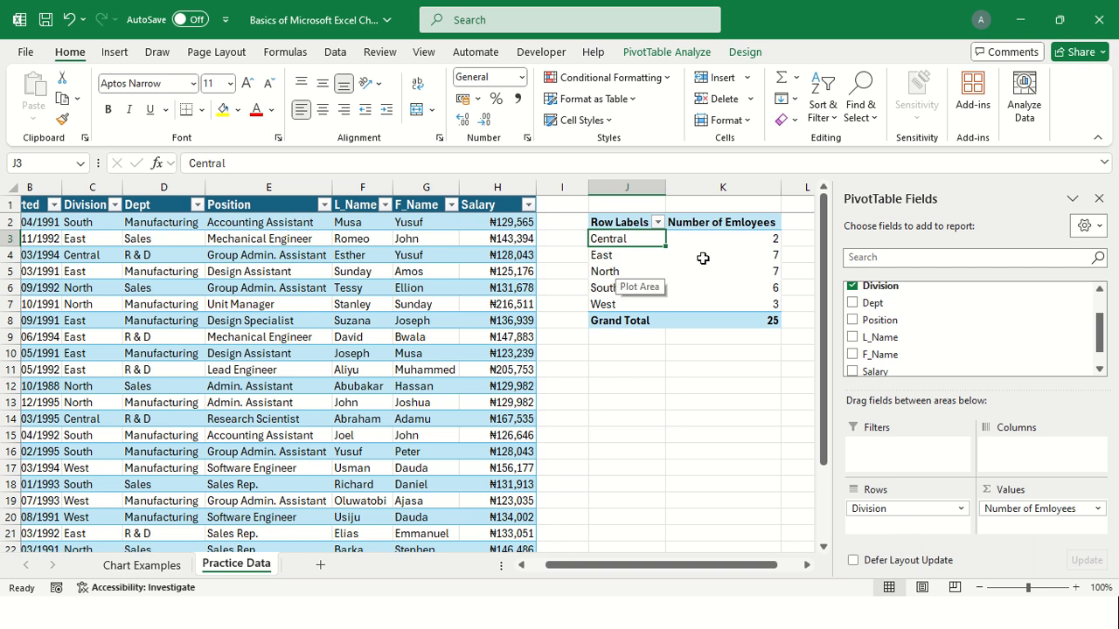
pyautogui.click(723, 275)
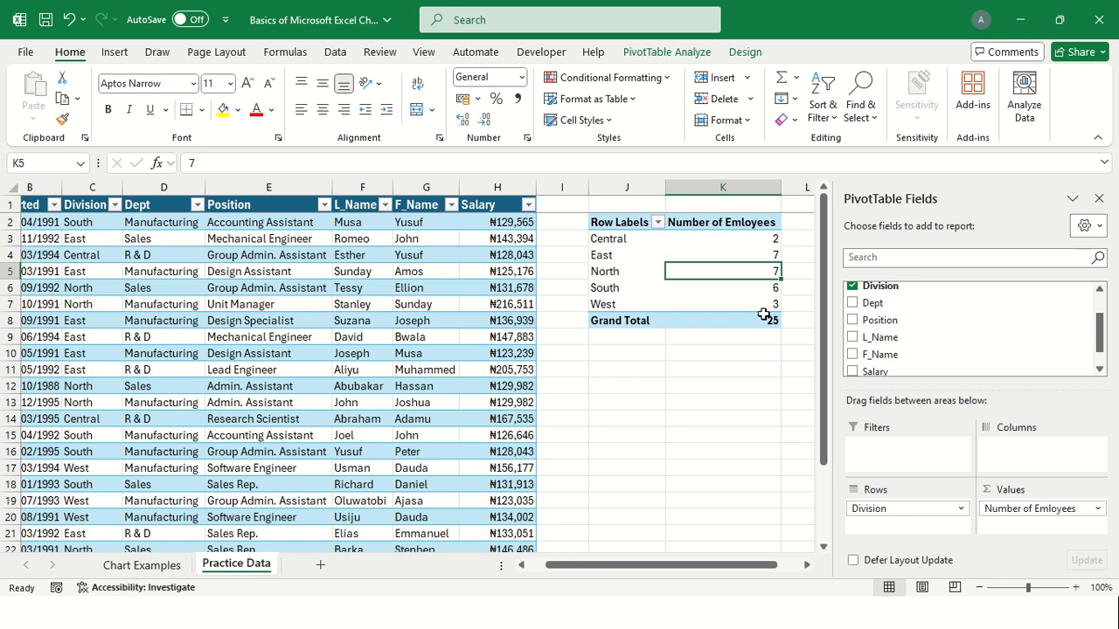
pyautogui.moveTo(766, 320)
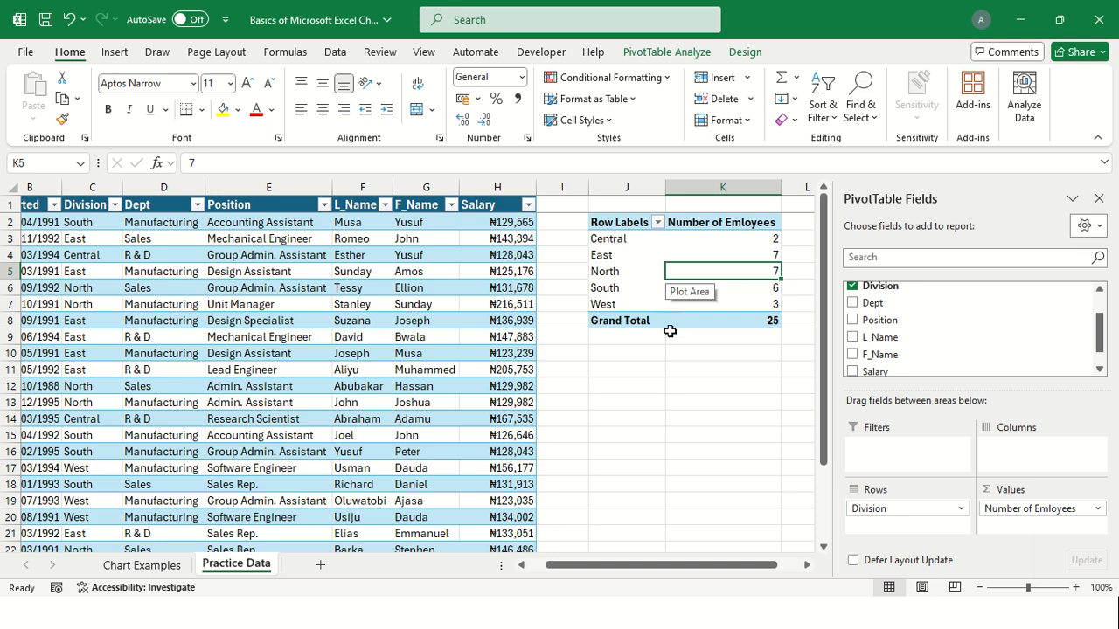
pyautogui.click(659, 253)
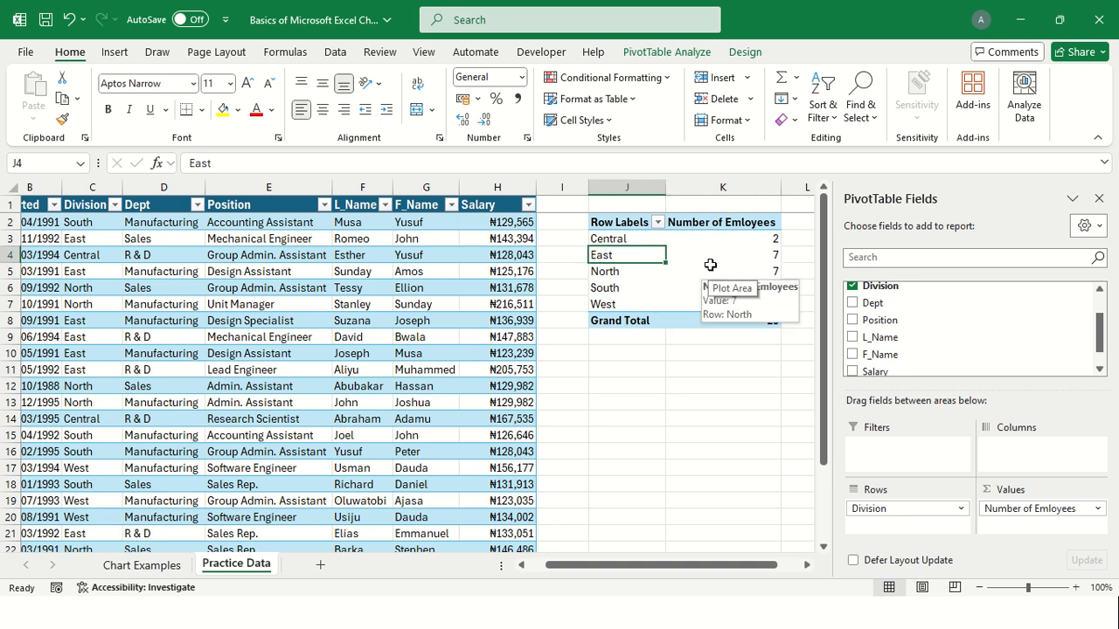
pyautogui.click(711, 259)
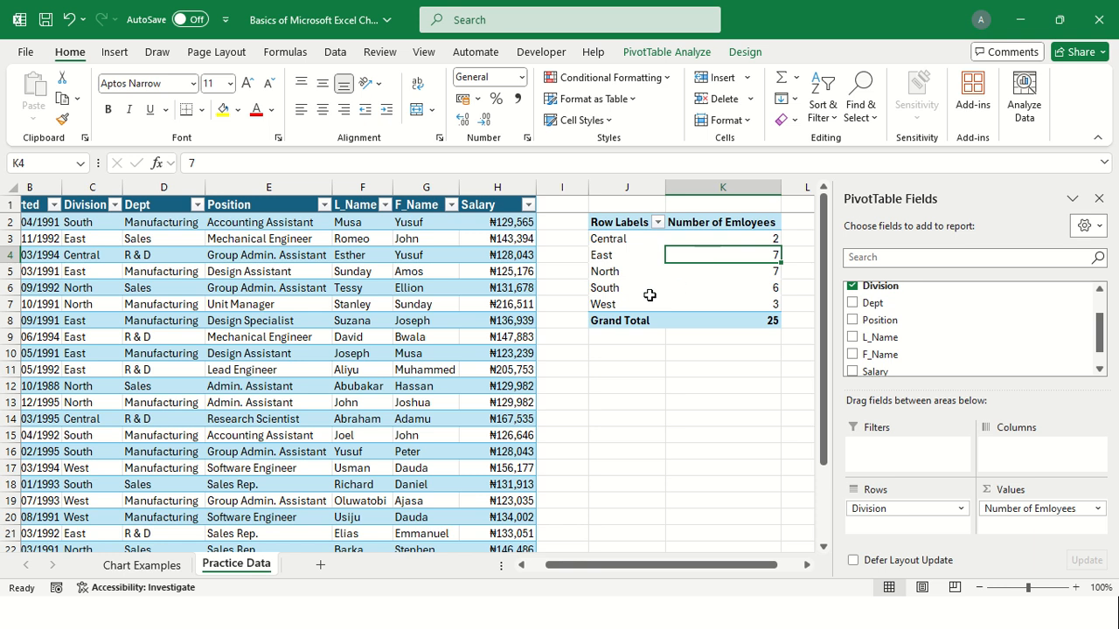
# - Insert a clustered column PivotChart from the PivotTable of employees by division
pyautogui.click(673, 292)
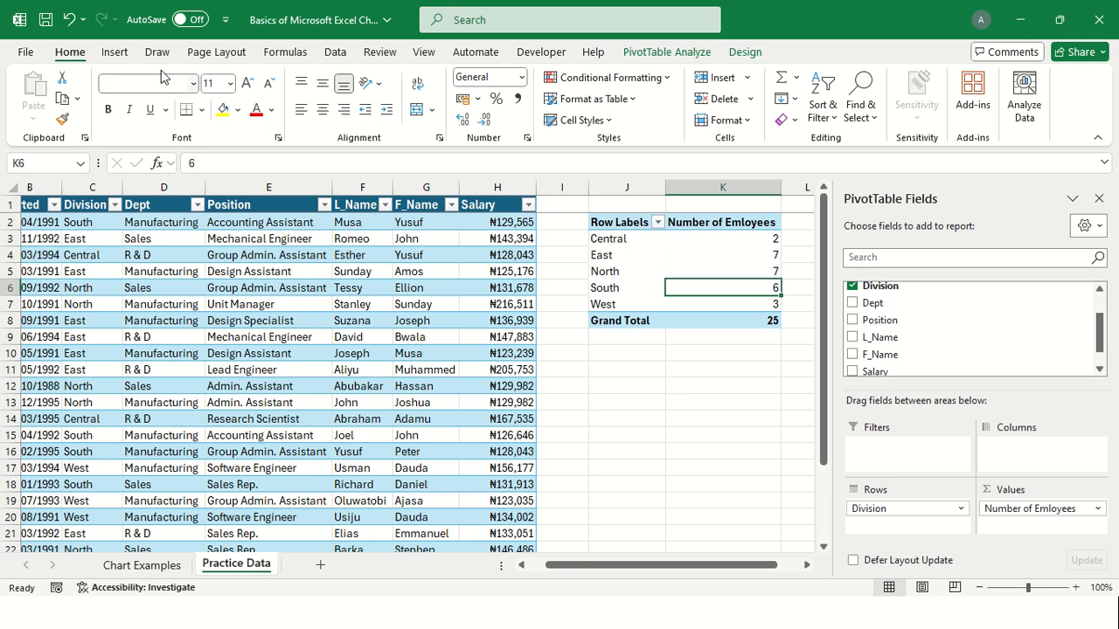
pyautogui.click(121, 56)
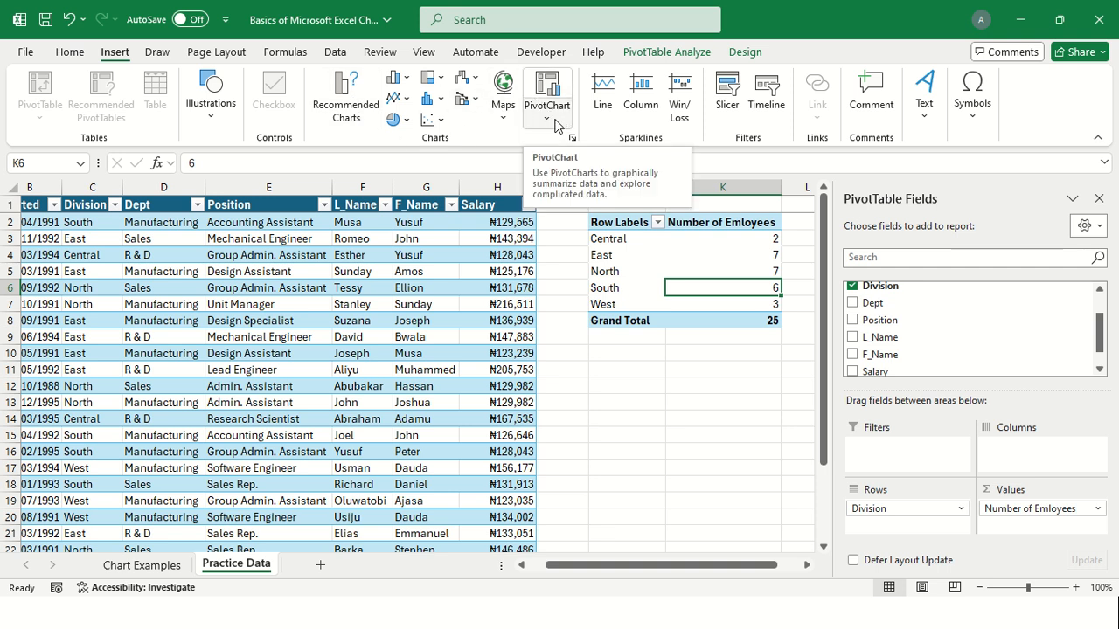
pyautogui.click(547, 119)
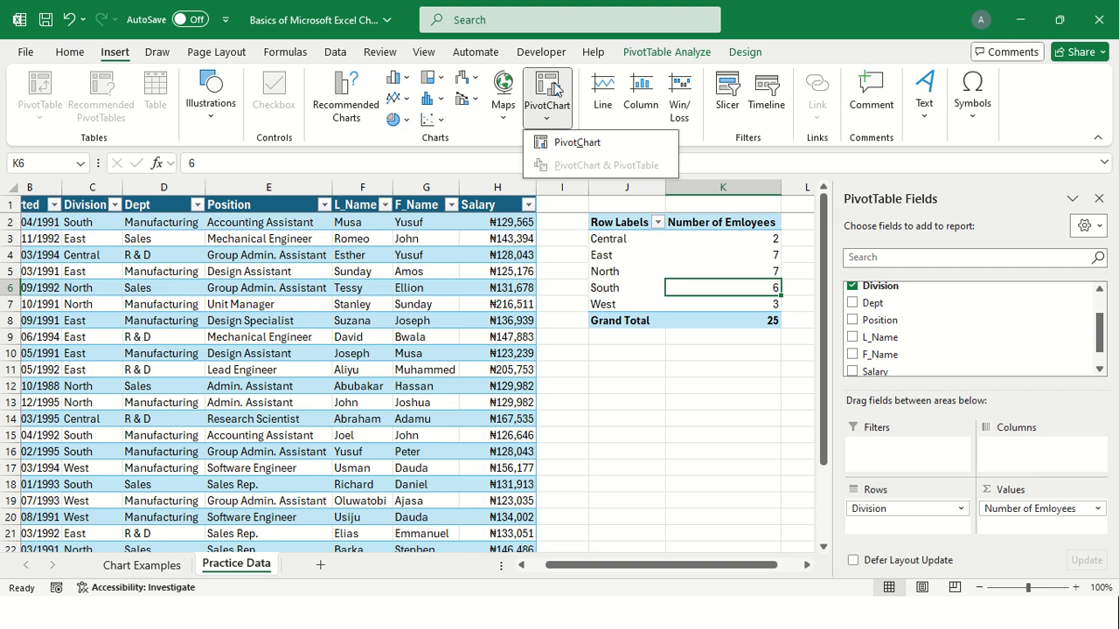
pyautogui.click(558, 89)
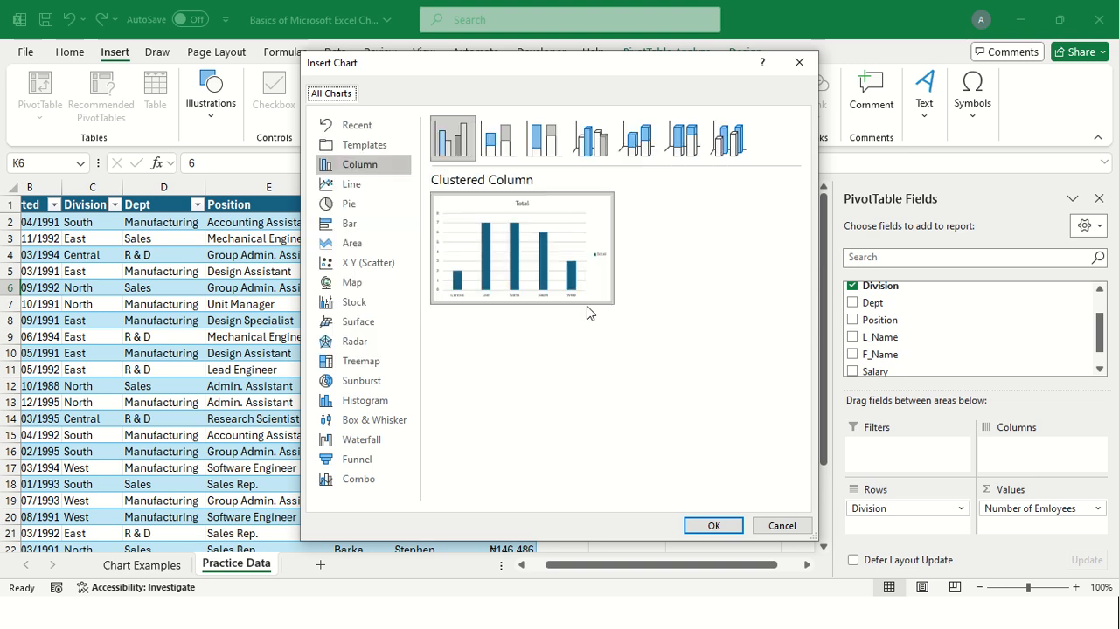
pyautogui.moveTo(598, 314)
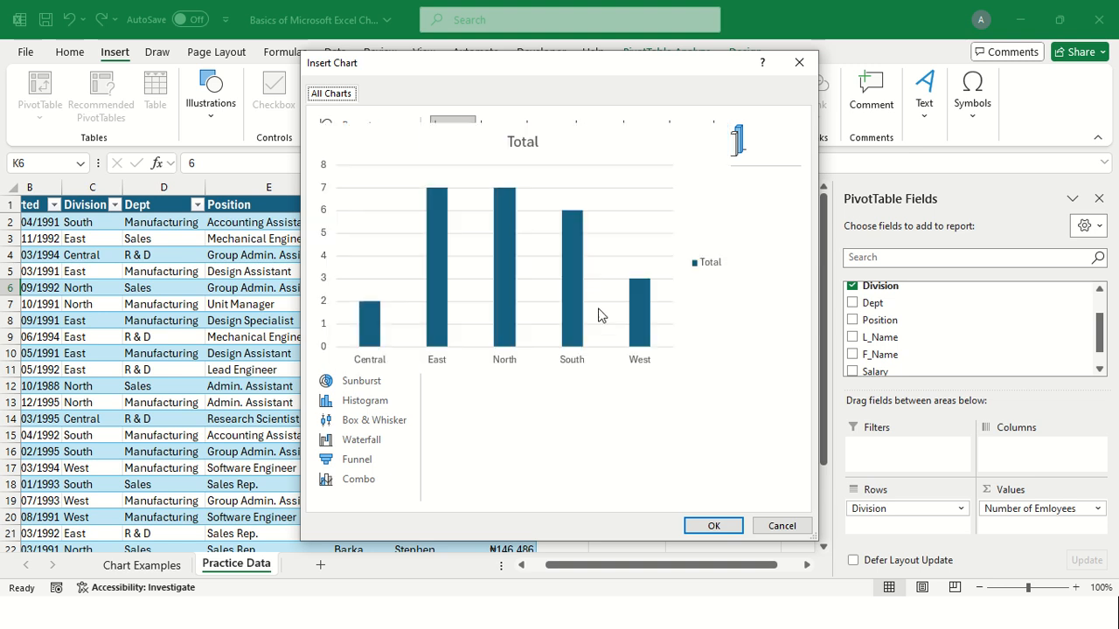
pyautogui.click(712, 528)
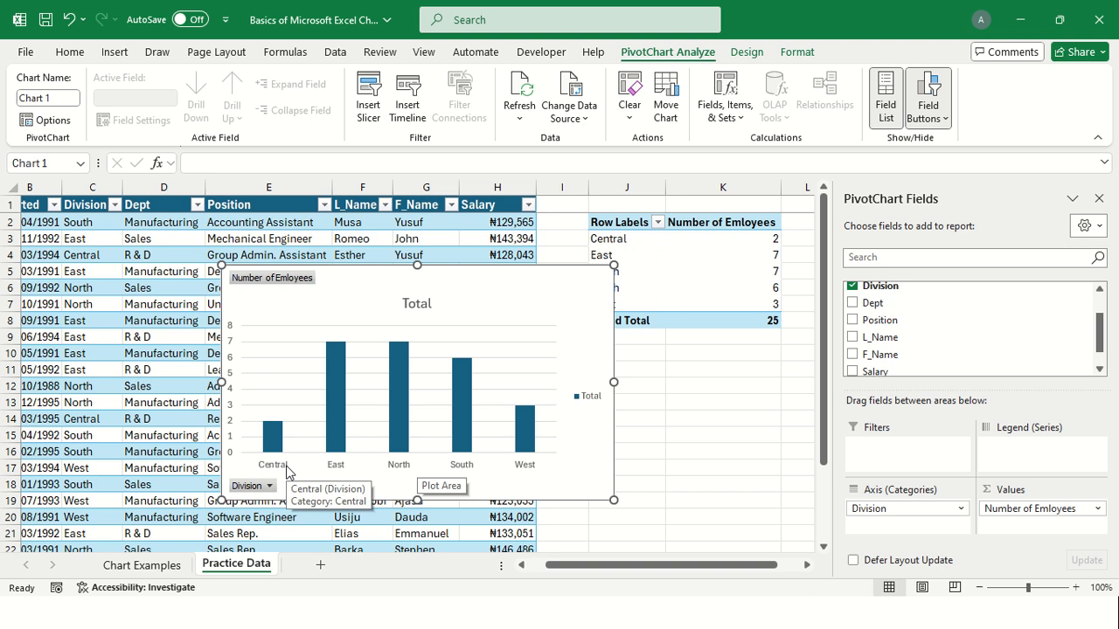
# - Shift the PivotChart slightly on the sheet and hide all of its field buttons
pyautogui.moveTo(515, 295)
pyautogui.mouseDown()
pyautogui.moveTo(531, 334)
pyautogui.moveTo(531, 289)
pyautogui.mouseUp()
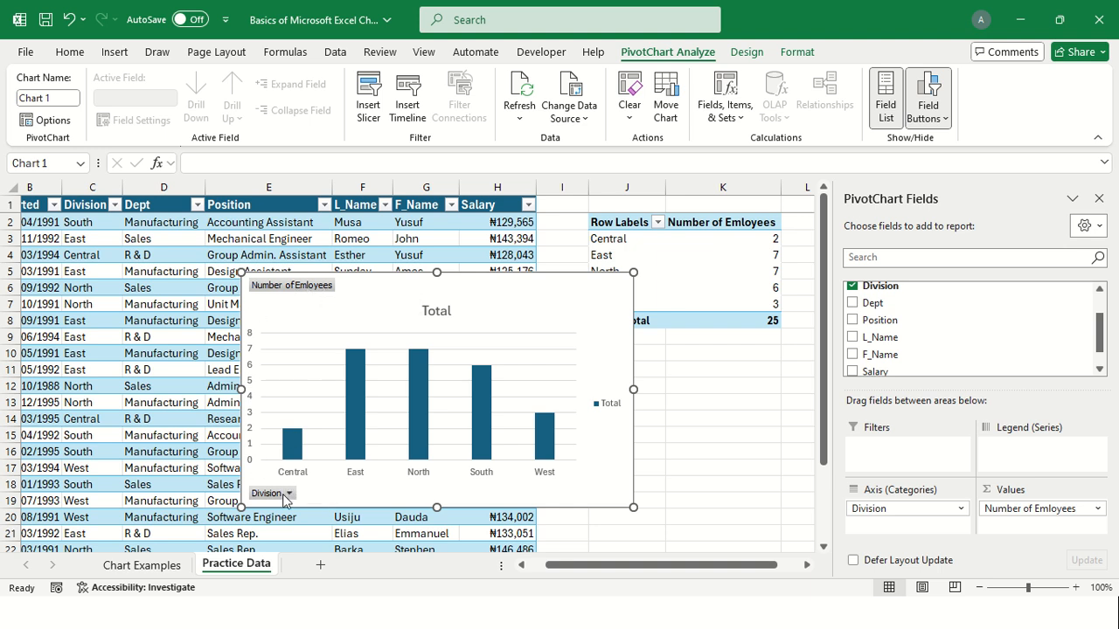
pyautogui.rightClick(286, 289)
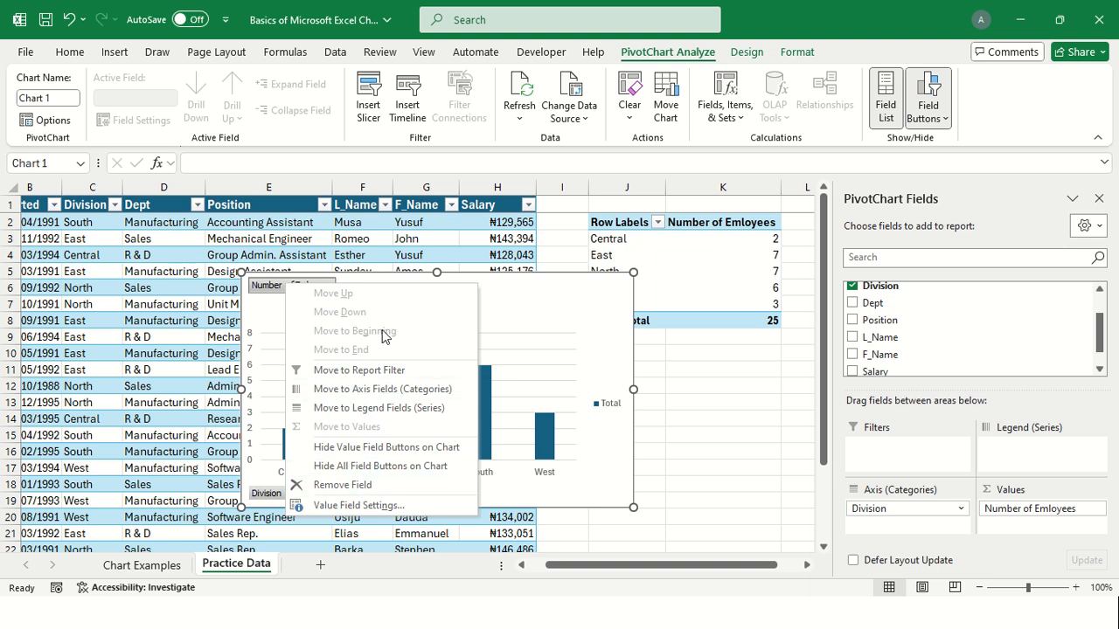
pyautogui.click(392, 470)
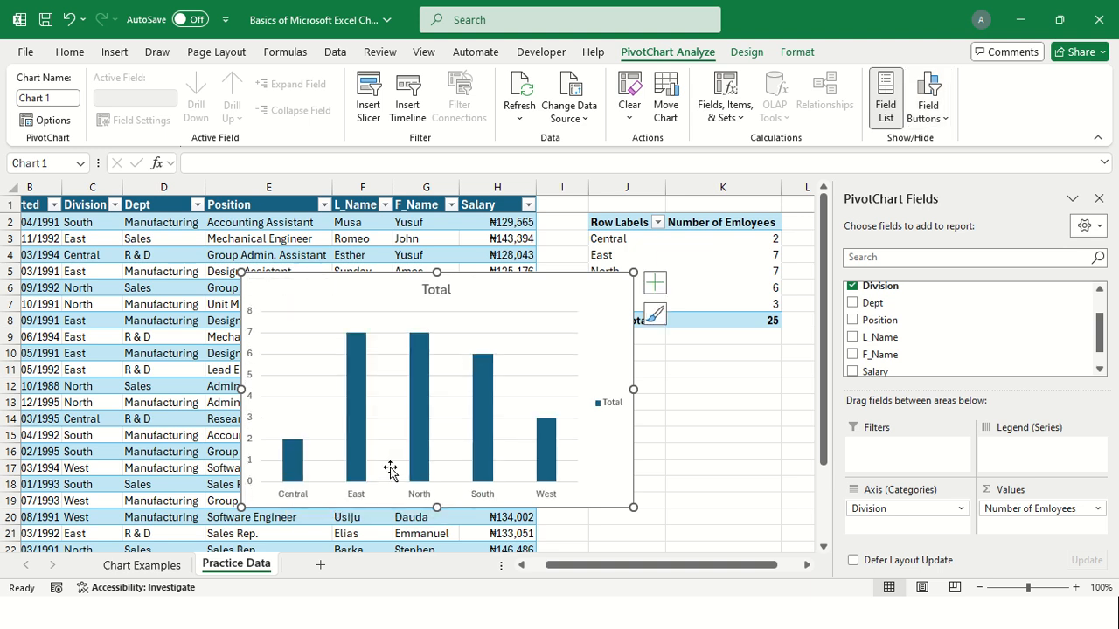
# - Remove the gridlines and the primary vertical axis from the PivotChart of employees by division
pyautogui.moveTo(430, 470)
pyautogui.click(658, 291)
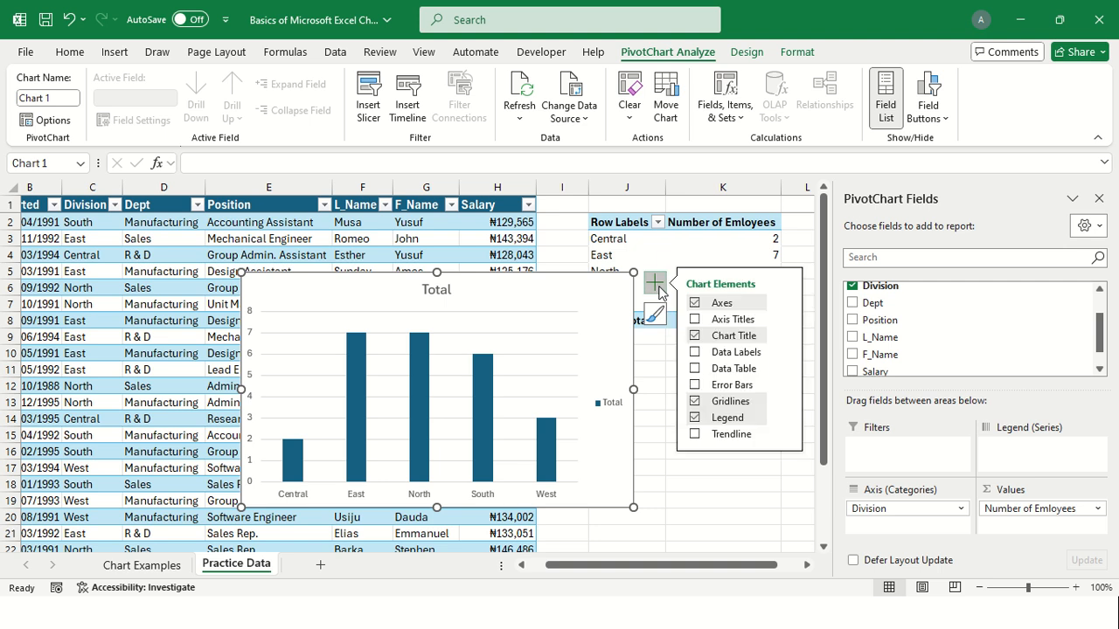
pyautogui.click(696, 405)
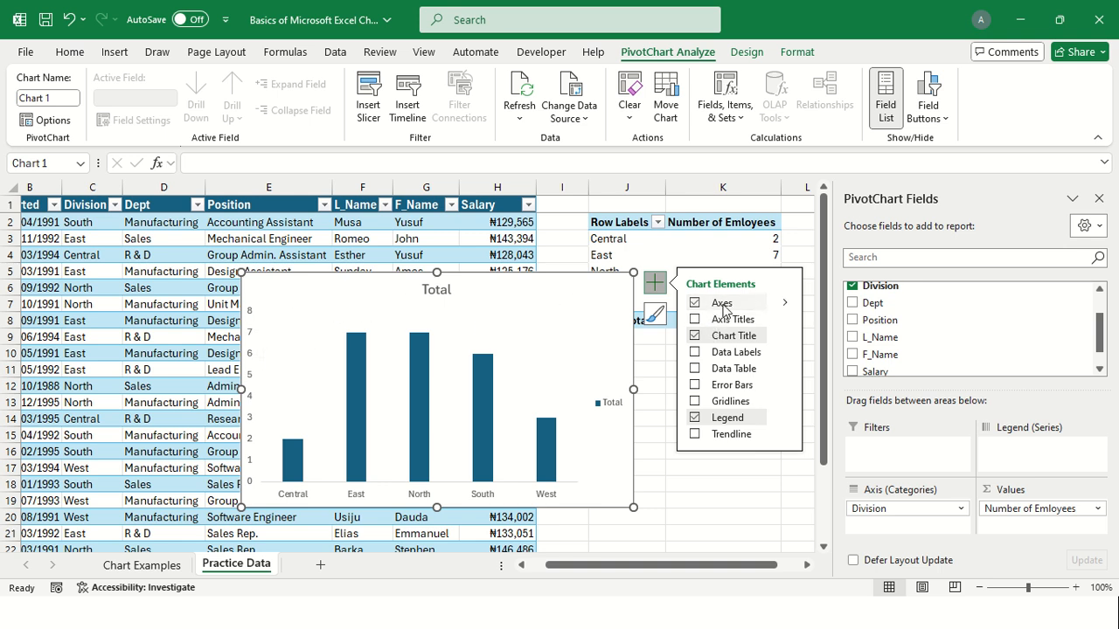
pyautogui.click(787, 303)
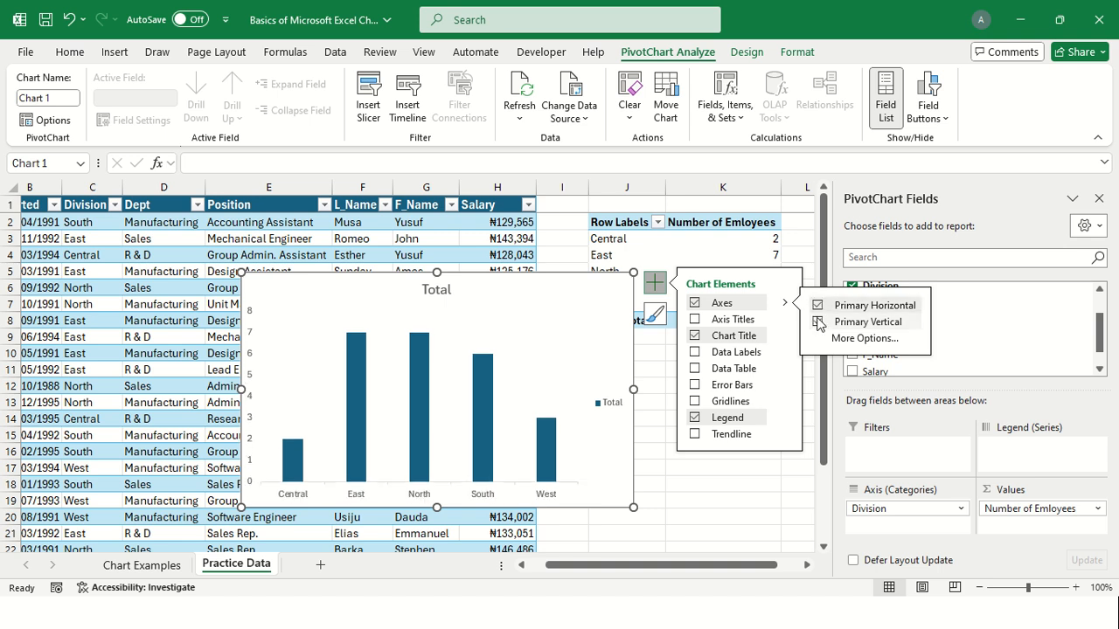
pyautogui.click(816, 323)
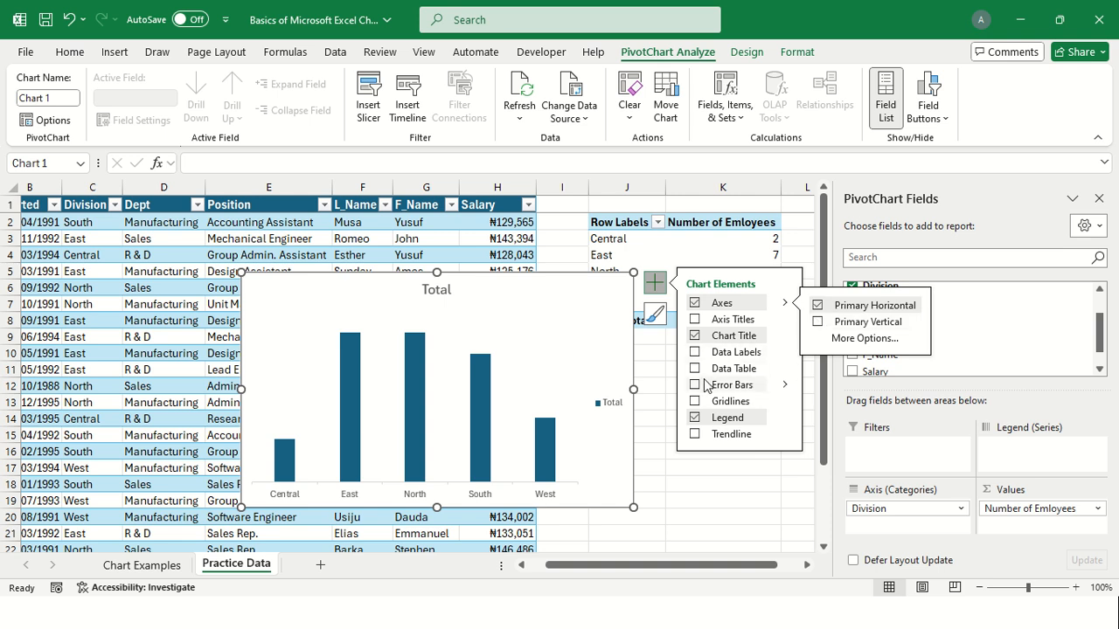
# - Add data labels to the PivotChart's columns and remove its legend
pyautogui.click(695, 353)
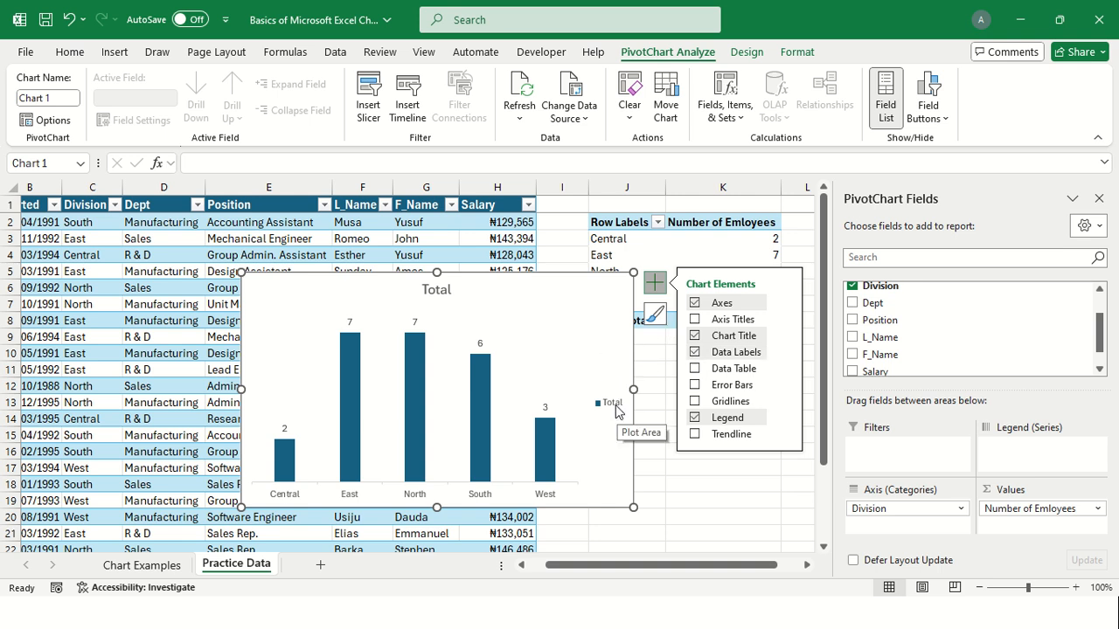
pyautogui.click(695, 419)
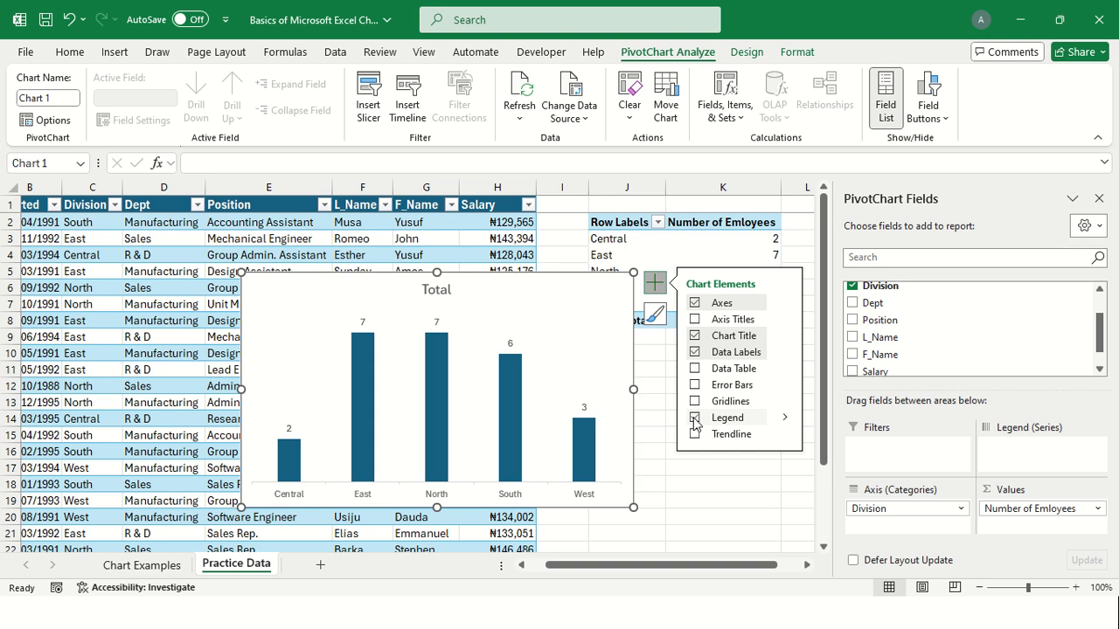
pyautogui.click(695, 419)
pyautogui.click(695, 419)
pyautogui.click(589, 336)
pyautogui.moveTo(525, 293); pyautogui.dragTo(552, 339)
pyautogui.hotkey('ctrl', 'z')
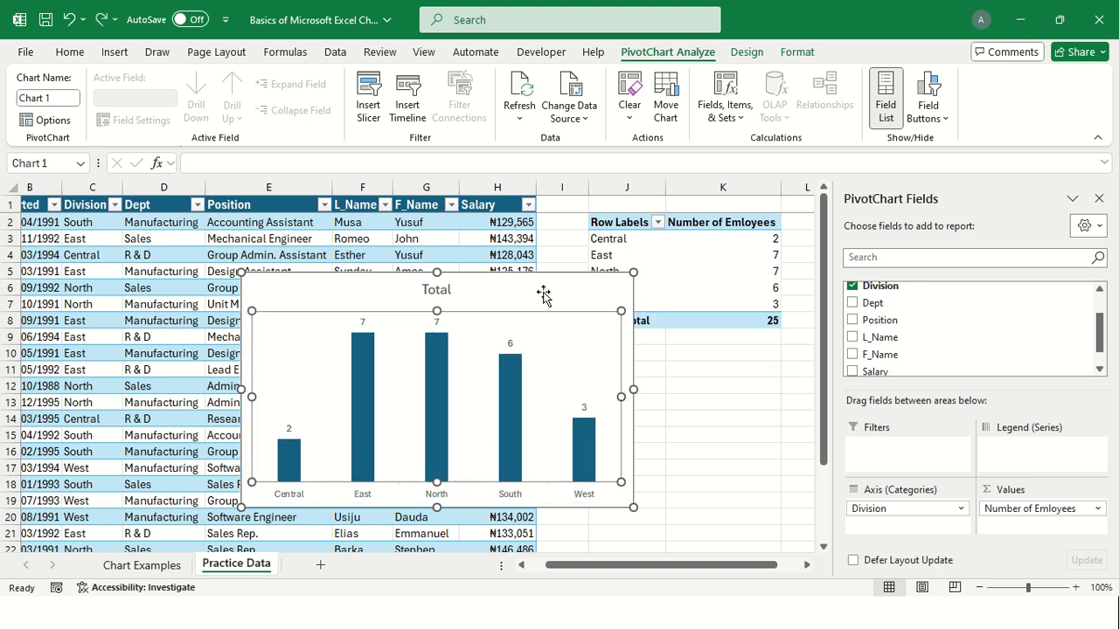
# - Move the whole PivotChart up and to the left so it no longer covers the PivotTable
pyautogui.moveTo(542, 294); pyautogui.dragTo(483, 264)
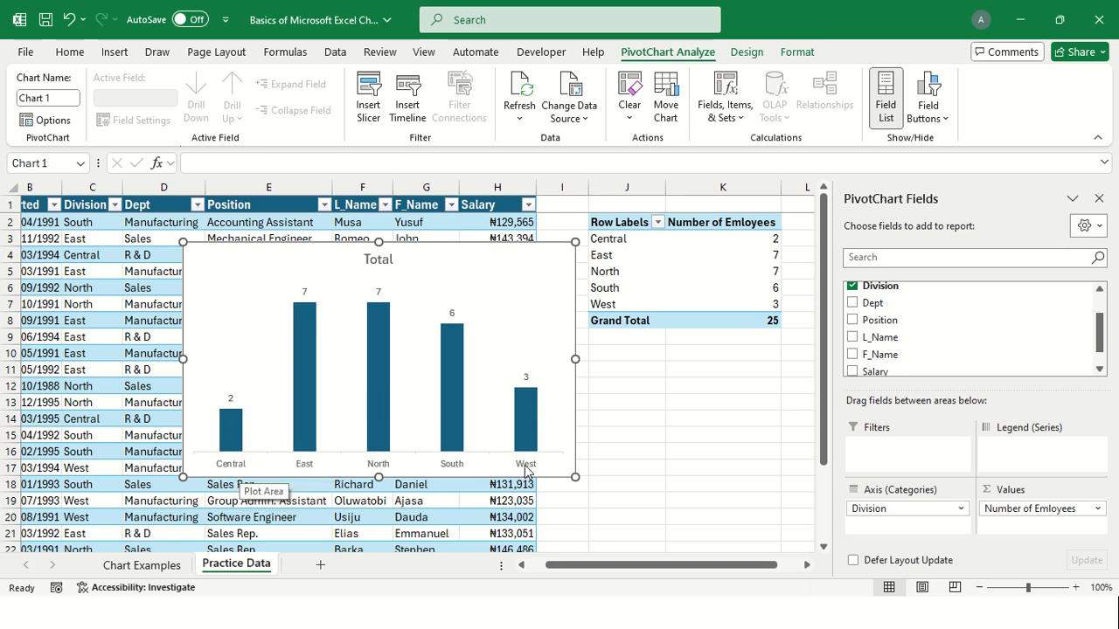
# - Shift the Revenue doughnut chart on the Chart Examples sheet to the right, off the combo chart's secondary axis
pyautogui.click(172, 570)
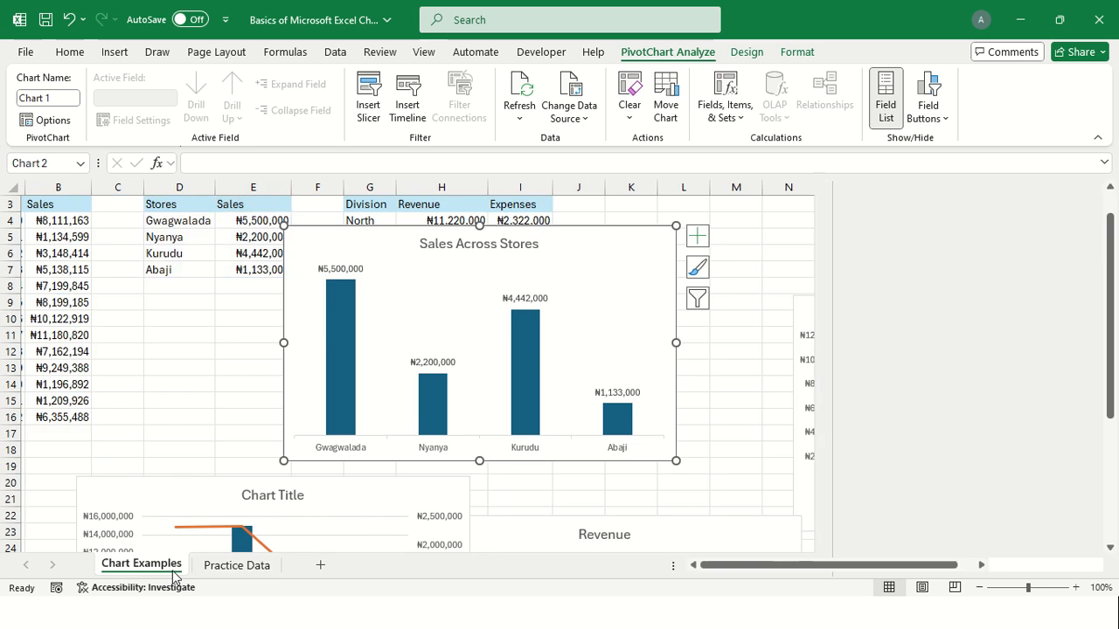
pyautogui.scroll(-2, 405, 393)
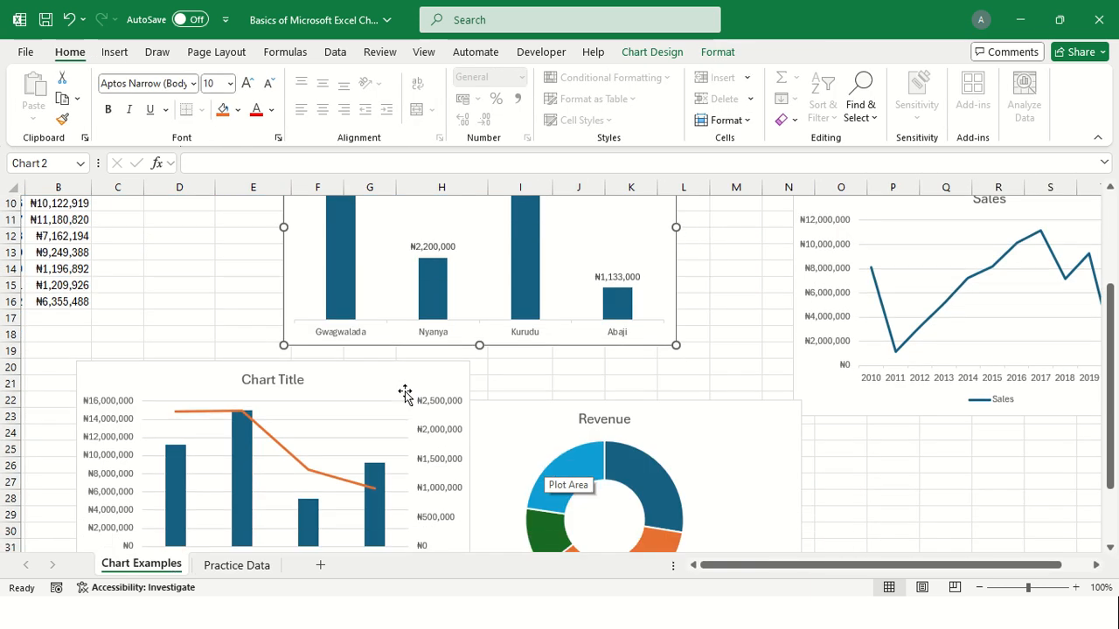
pyautogui.scroll(-2, 405, 394)
pyautogui.scroll(5, 399, 392)
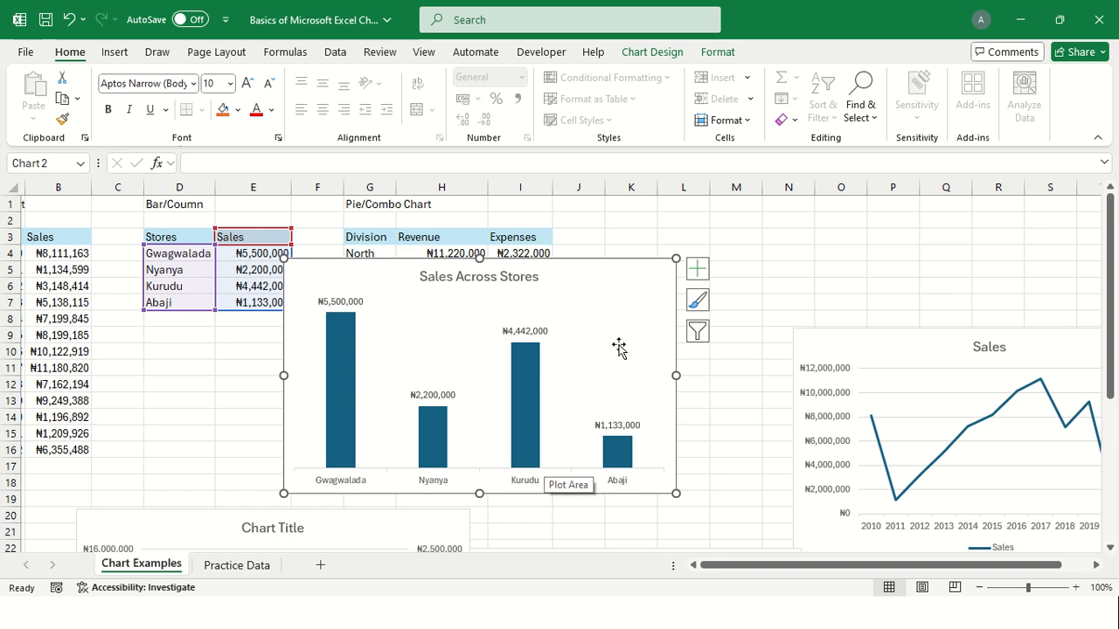
pyautogui.scroll(-2, 992, 496)
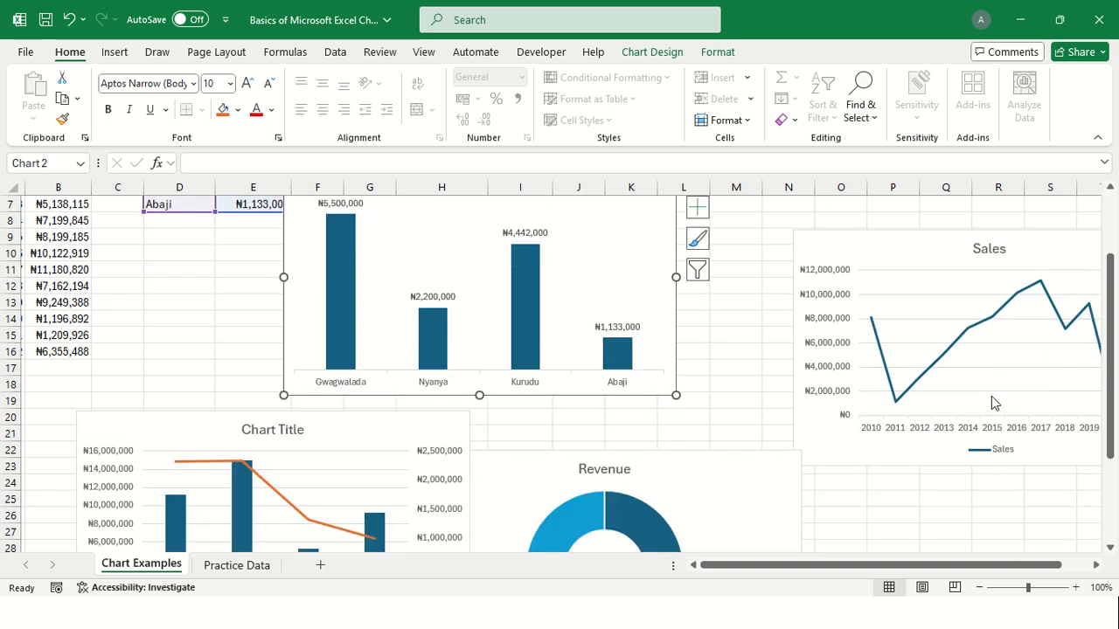
pyautogui.scroll(-2, 994, 387)
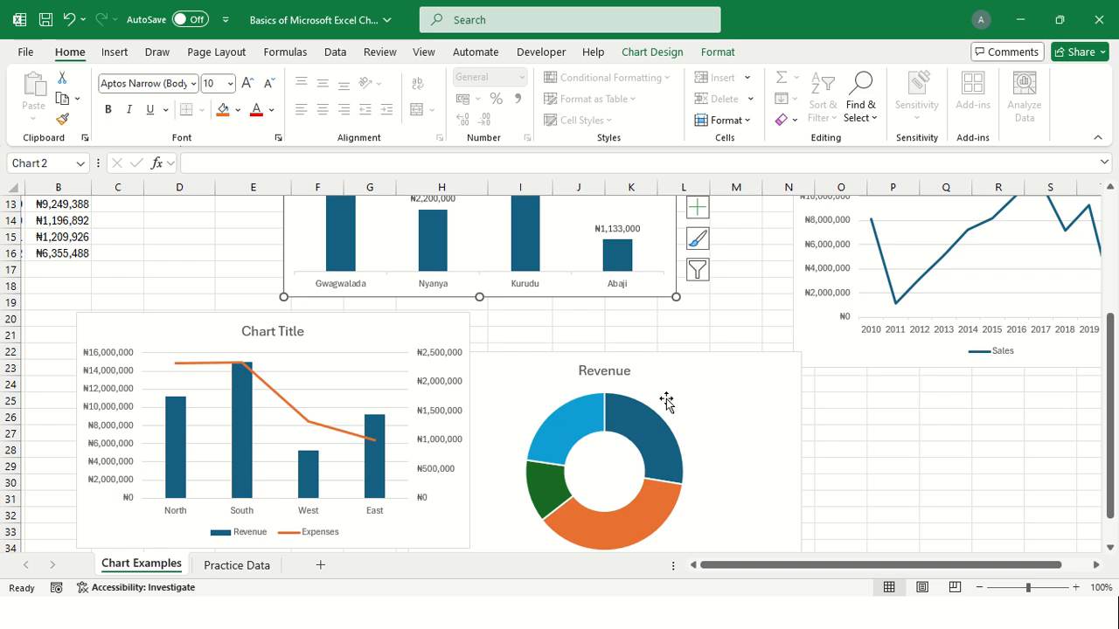
pyautogui.moveTo(697, 382); pyautogui.dragTo(752, 371)
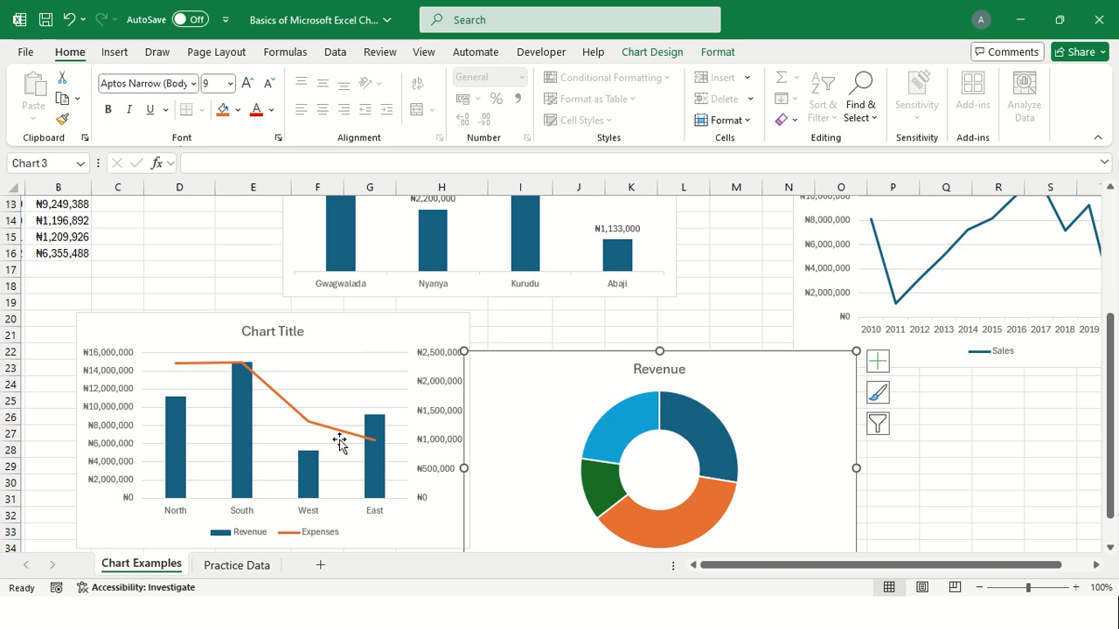
# - Return to the Practice Data sheet and select the PivotChart beside the PivotTable
pyautogui.click(230, 566)
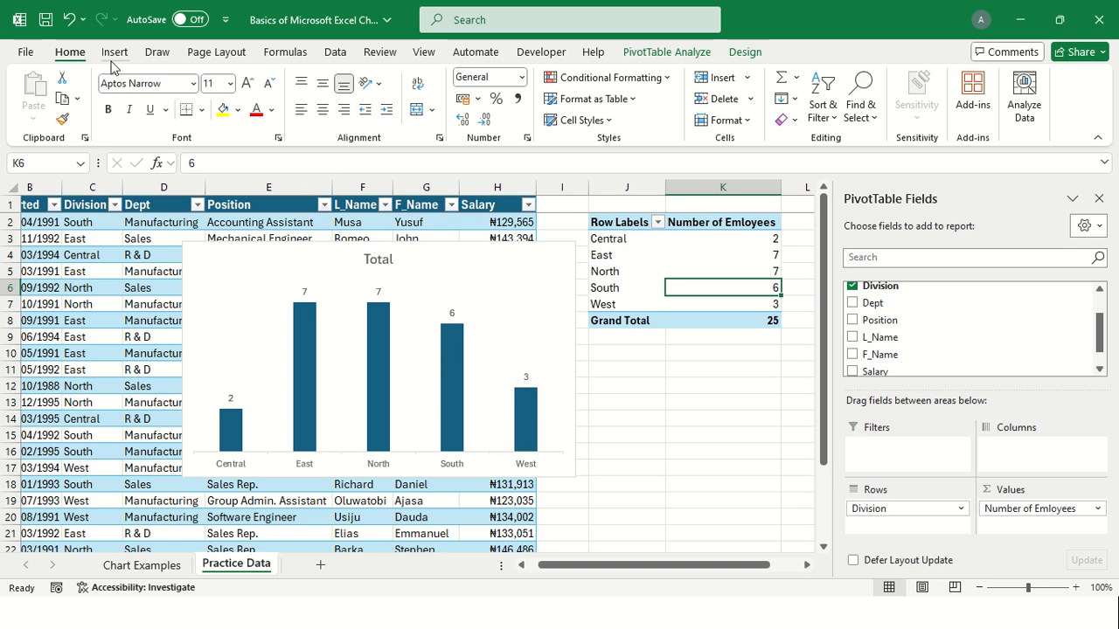
pyautogui.click(701, 256)
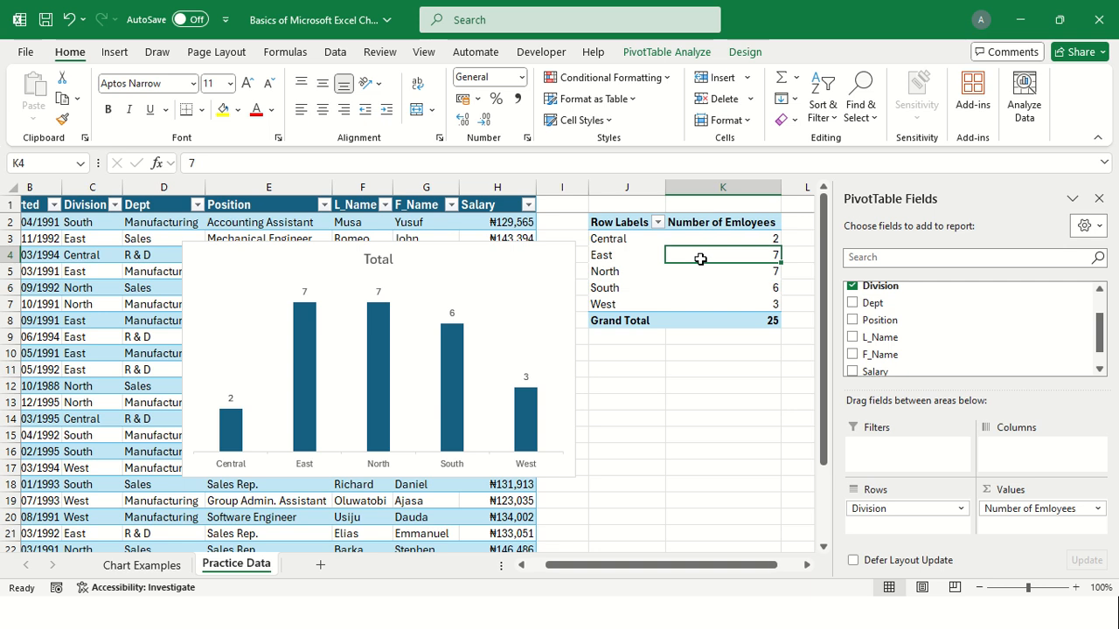
pyautogui.click(526, 270)
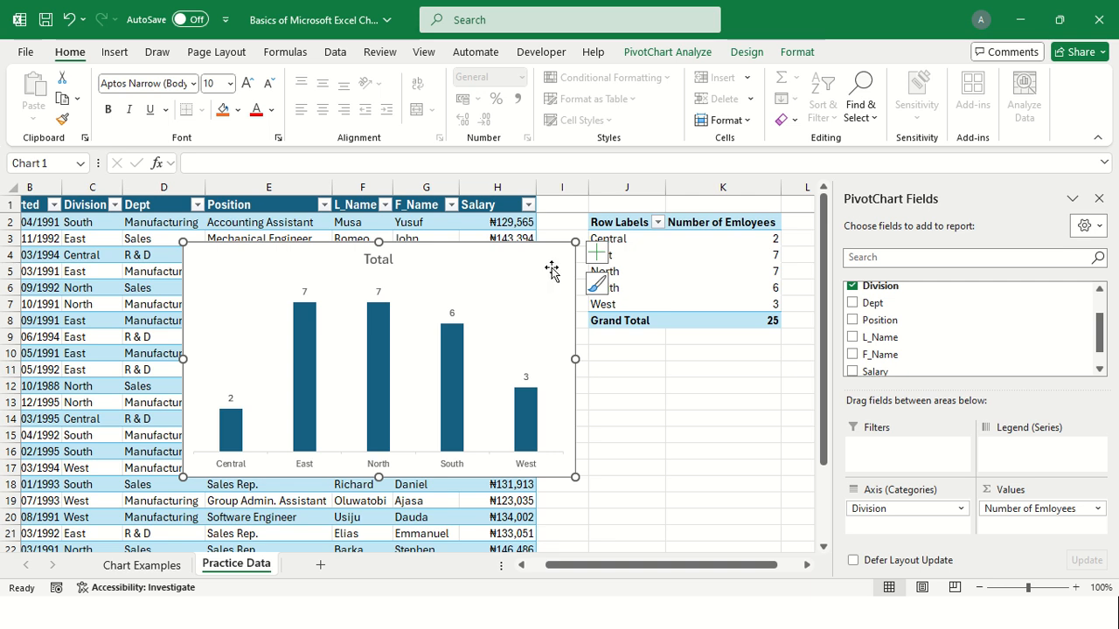
pyautogui.moveTo(489, 8)
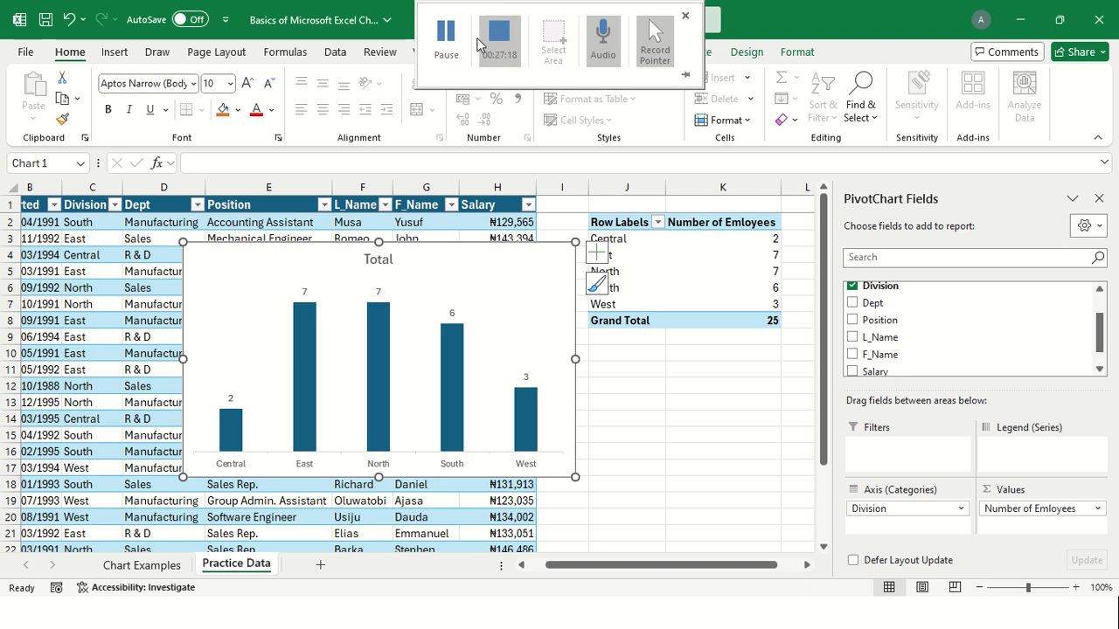
pyautogui.click(445, 47)
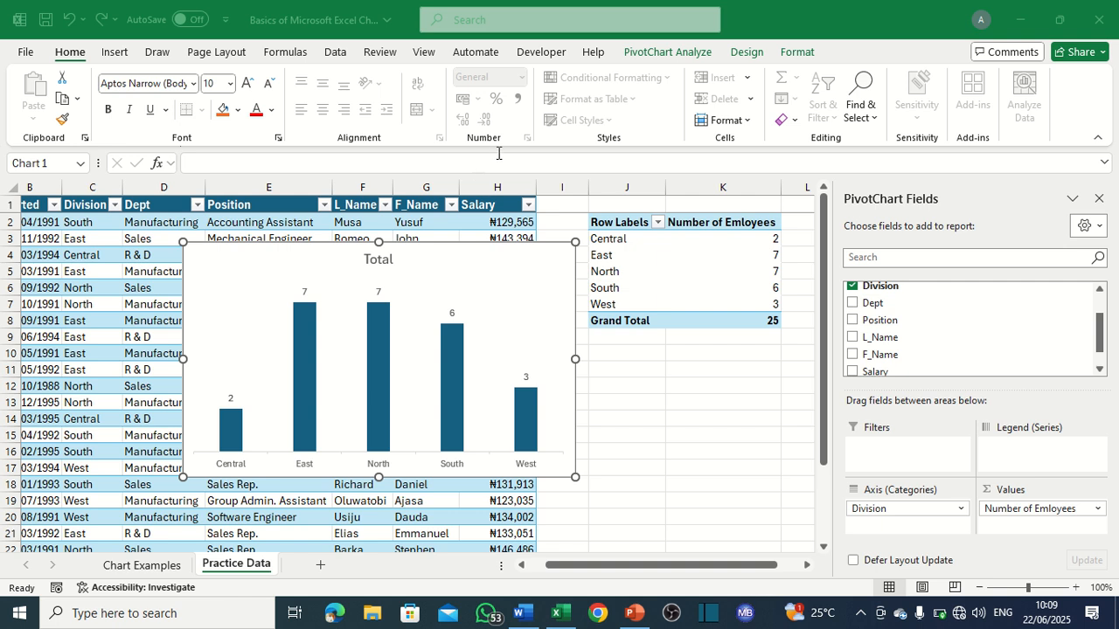
pyautogui.moveTo(487, 32)
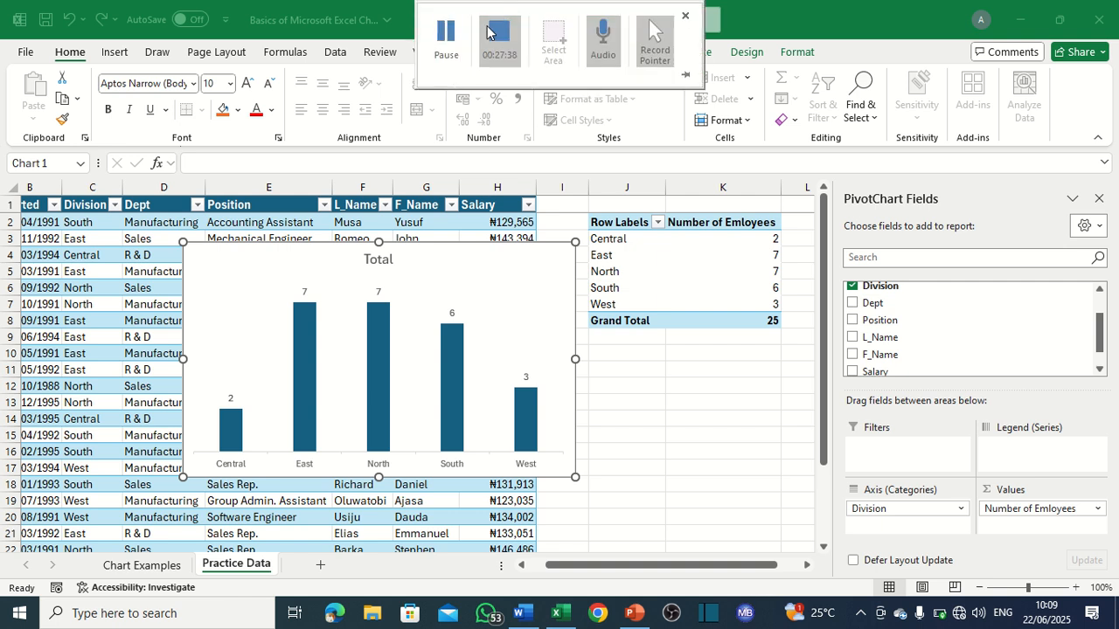